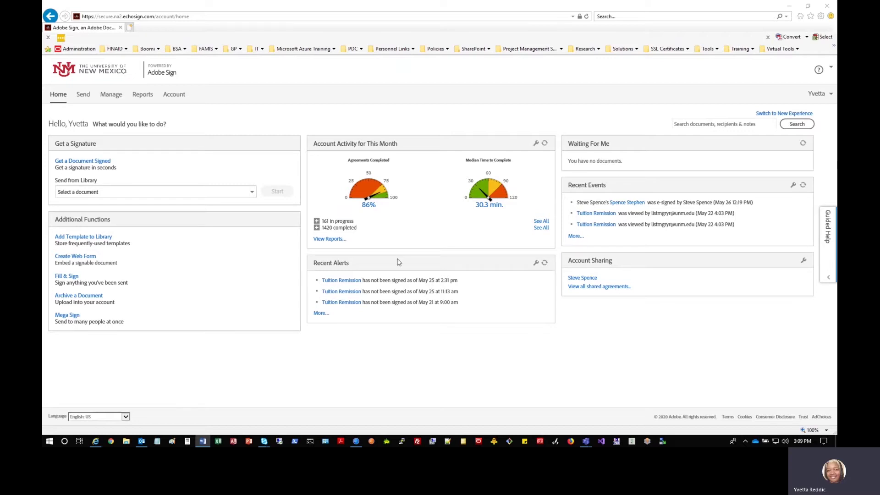
- After reviewing the Home dashboard's activity, alerts and events, switch Adobe Sign to the New Experience
left_click(784, 114)
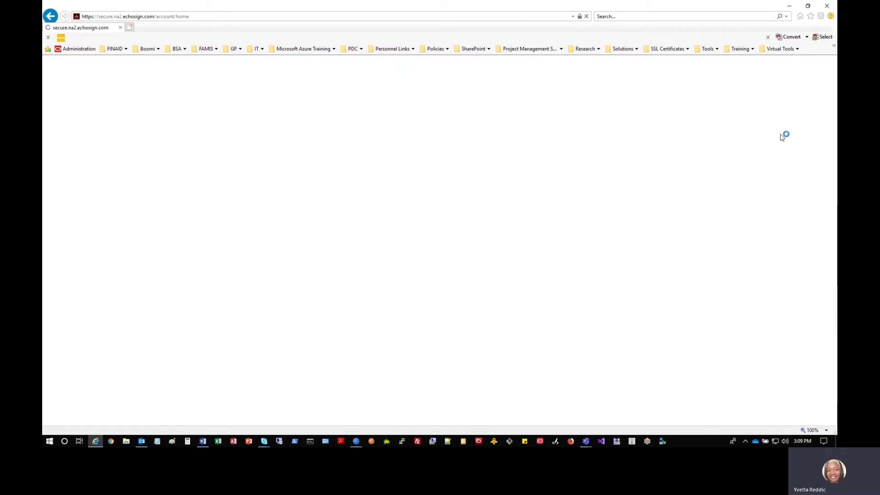
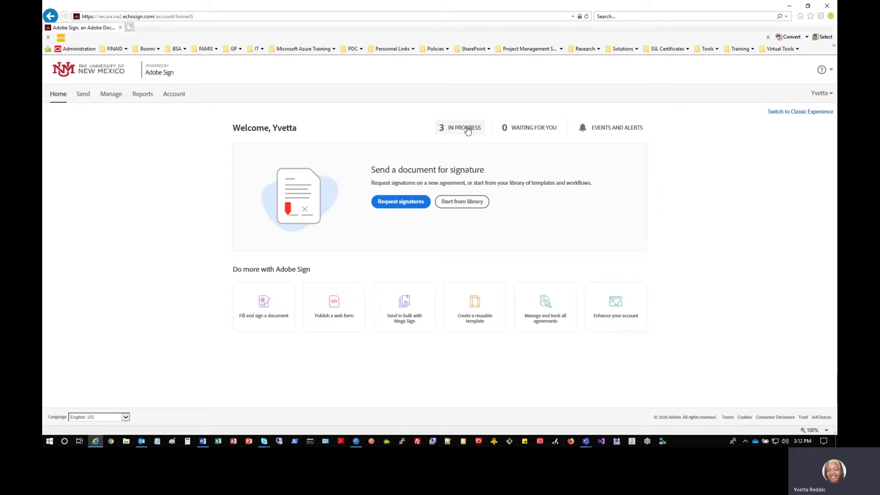
- Review the in-progress agreements and the unsigned-agreement alerts, then return to the home page
left_click(467, 129)
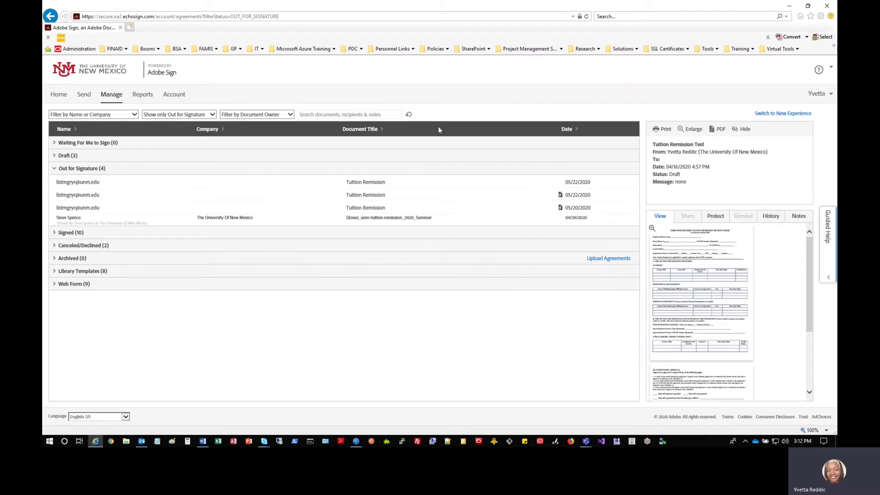
left_click(58, 96)
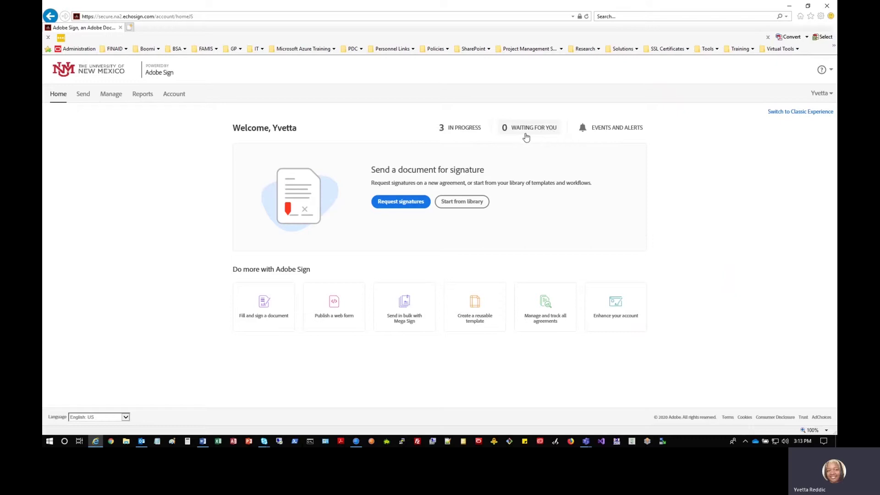
left_click(619, 131)
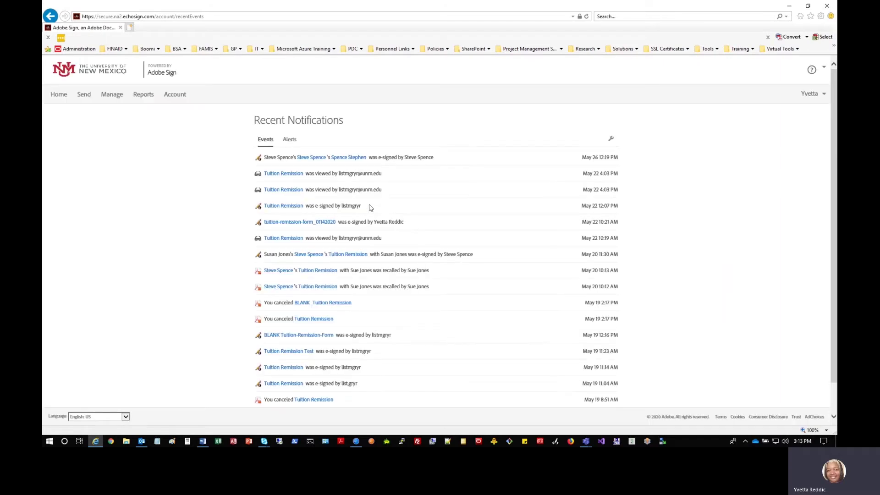
left_click(289, 139)
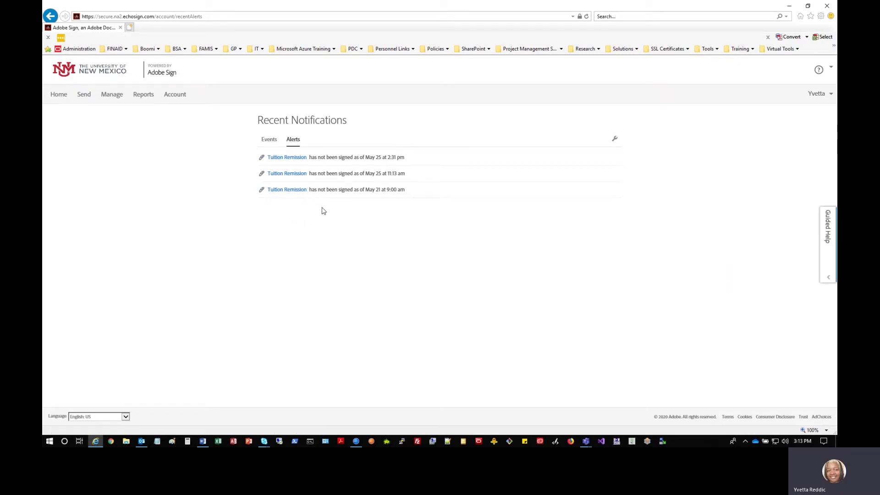
left_click(270, 141)
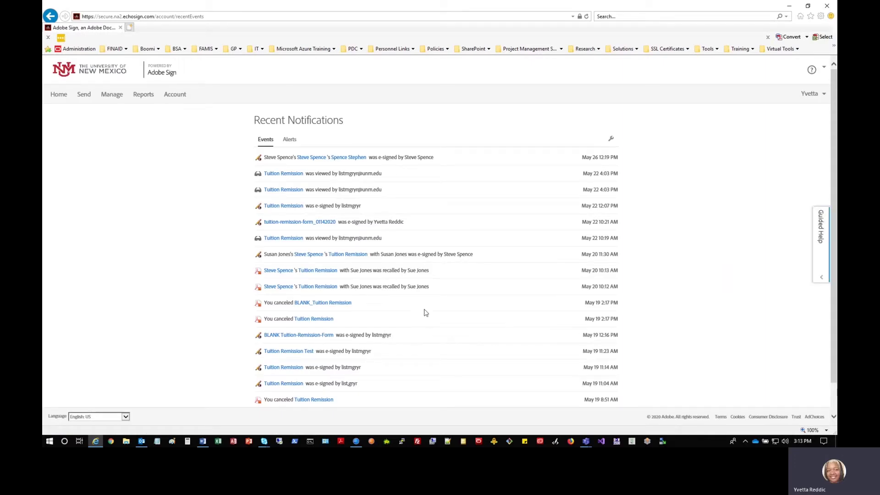
scroll(409, 295, "down", 1)
scroll(410, 295, "up", 1)
left_click(58, 96)
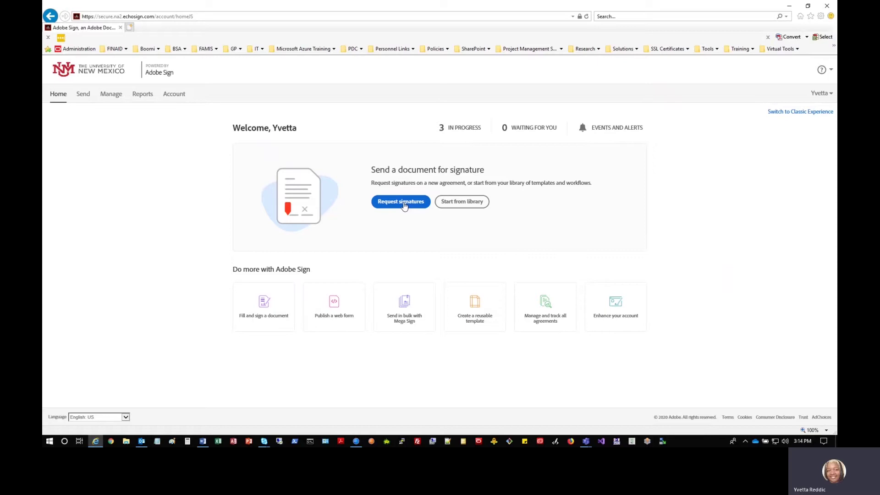
- Start a signature request with yourself as recipient 1 and a suggested contact's e-mail as recipient 2
left_click(401, 203)
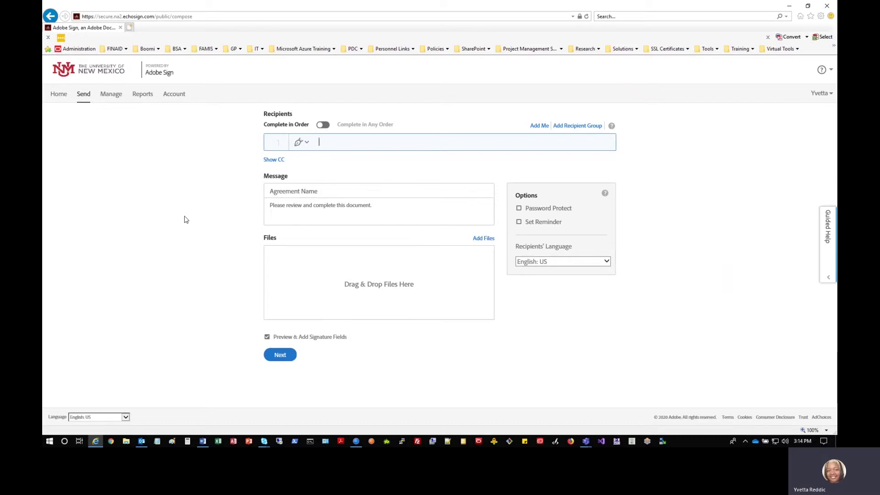
type("yr")
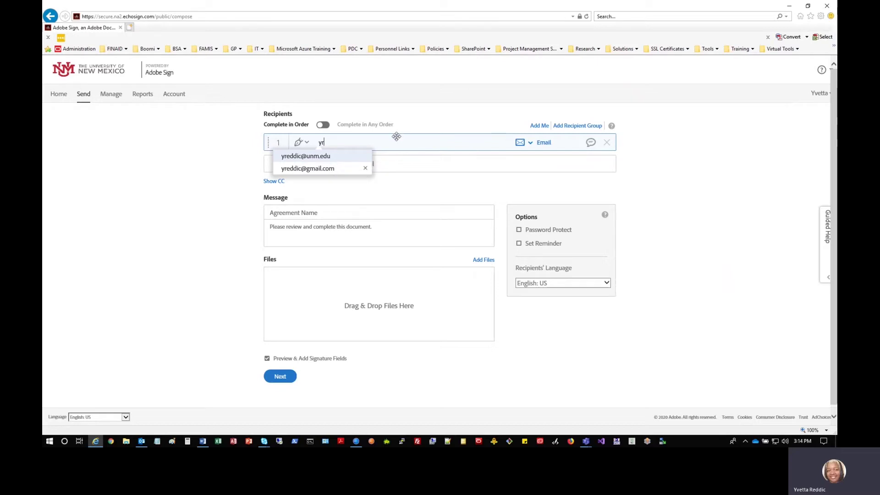
key("BackSpace")
key("BackSpace")
left_click(540, 127)
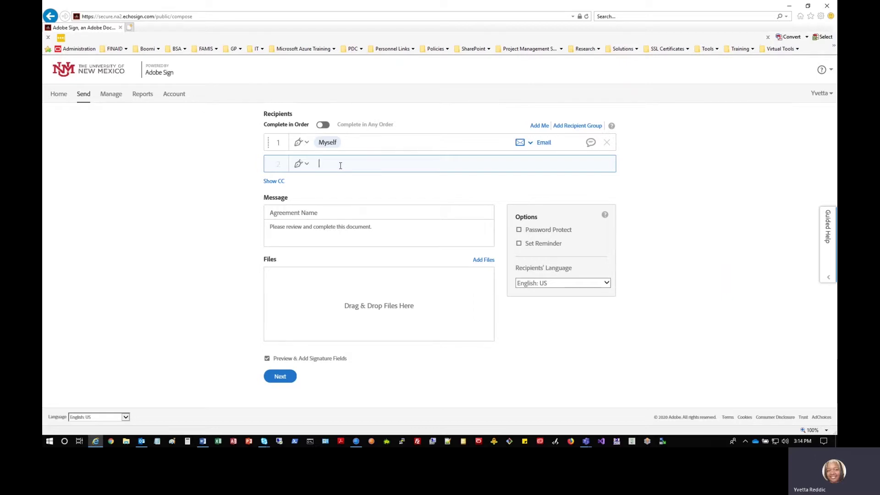
type("list")
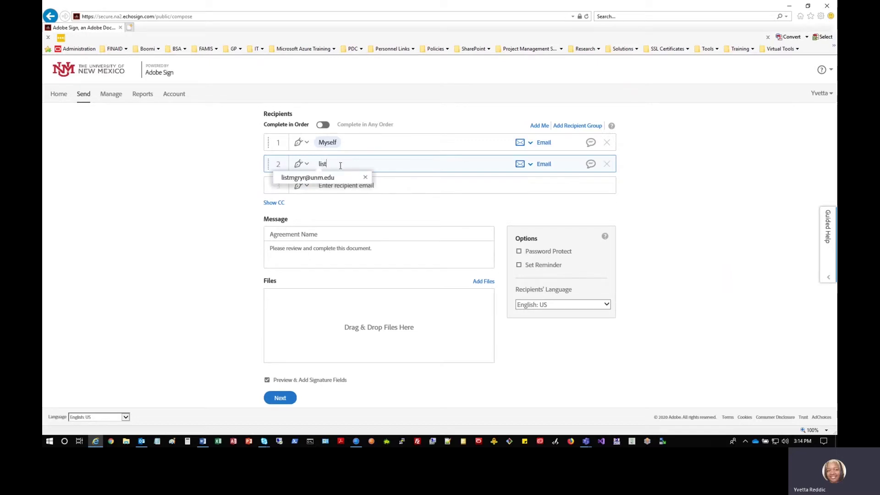
left_click(332, 179)
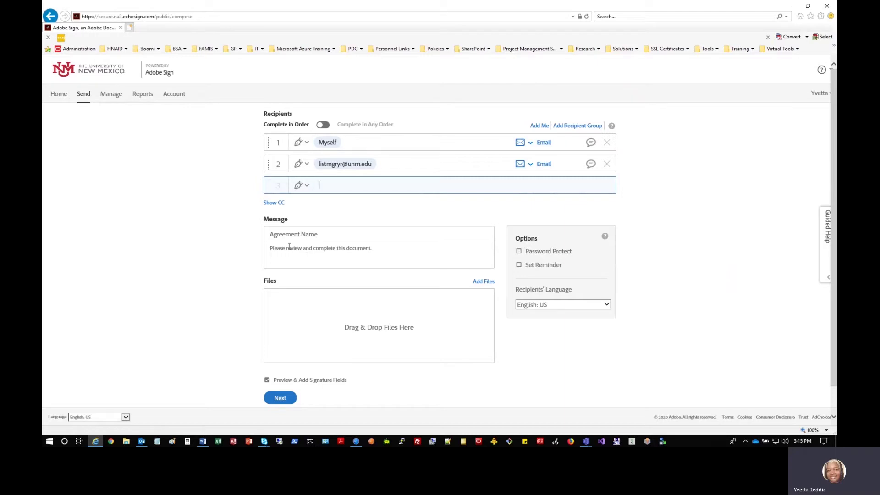
left_click(281, 234)
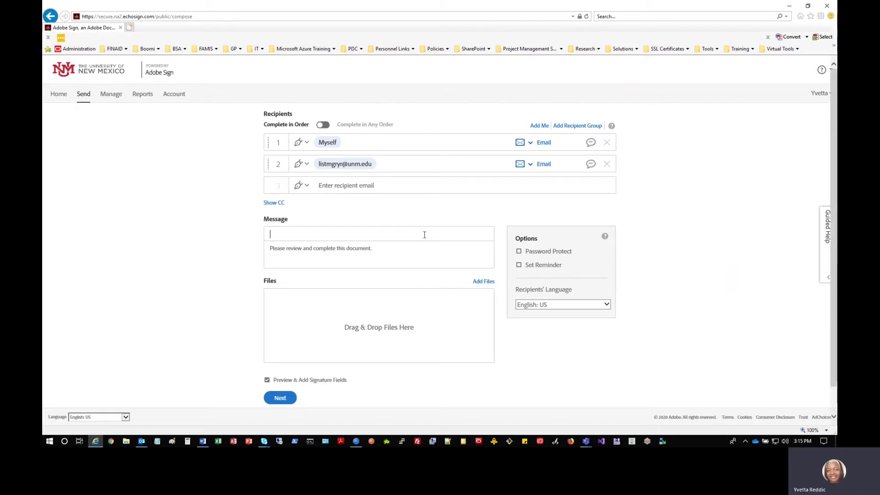
- Name the agreement 'Tuition Remission' and bring up the Select Files dialog
type("Tuti")
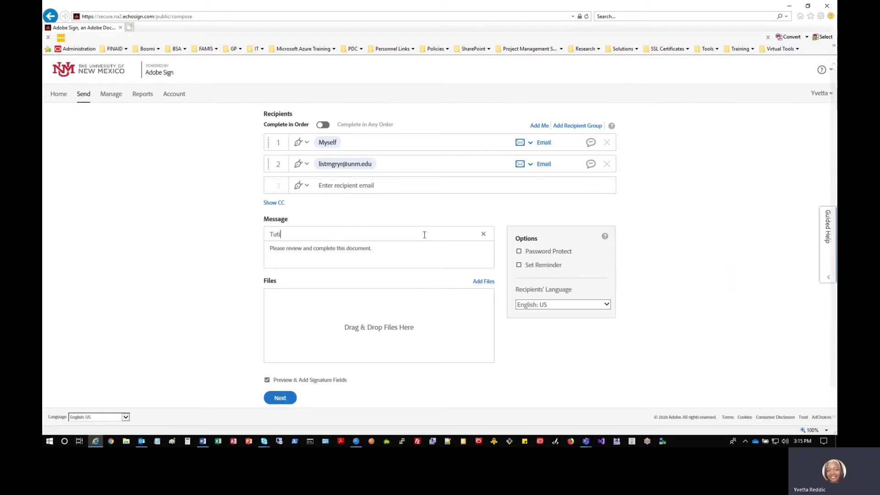
key("BackSpace")
key("BackSpace")
type("to")
key("BackSpace")
key("BackSpace")
type("i")
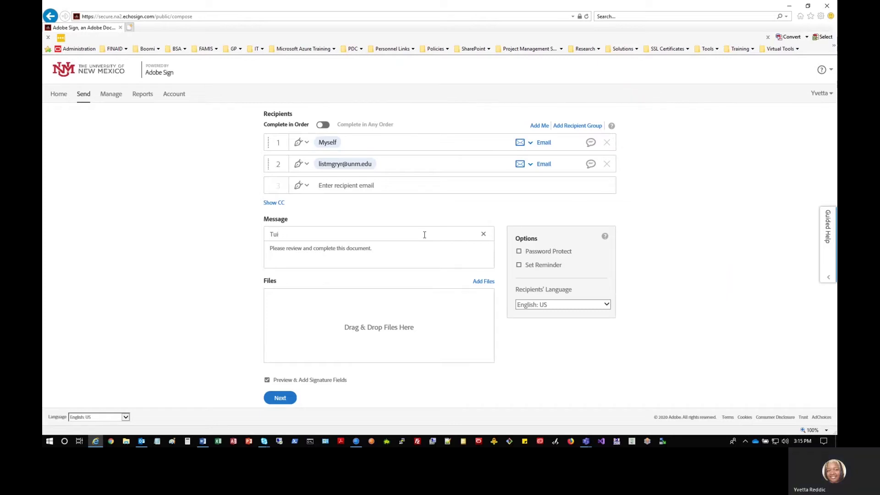
type("tion Remission")
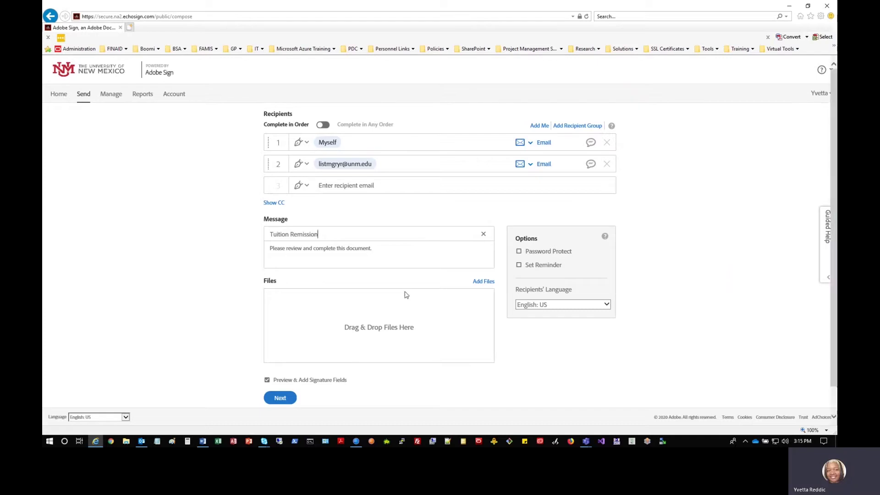
left_click_drag(380, 248, 248, 258)
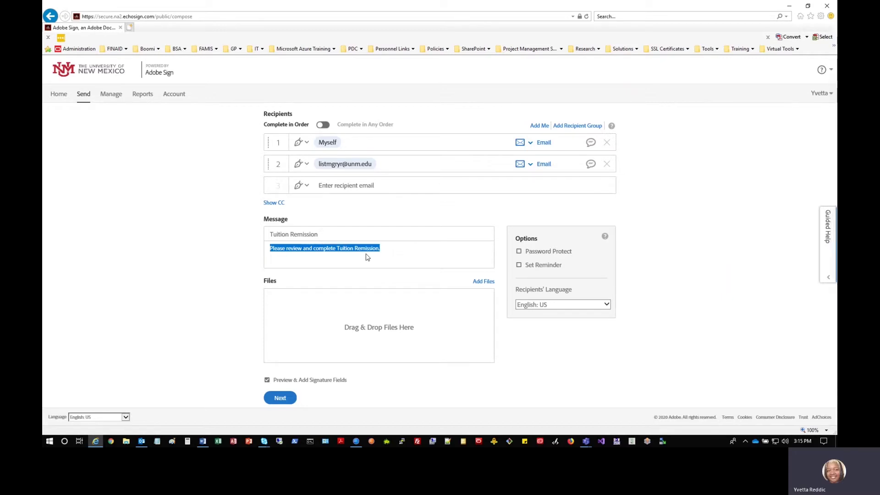
left_click(486, 282)
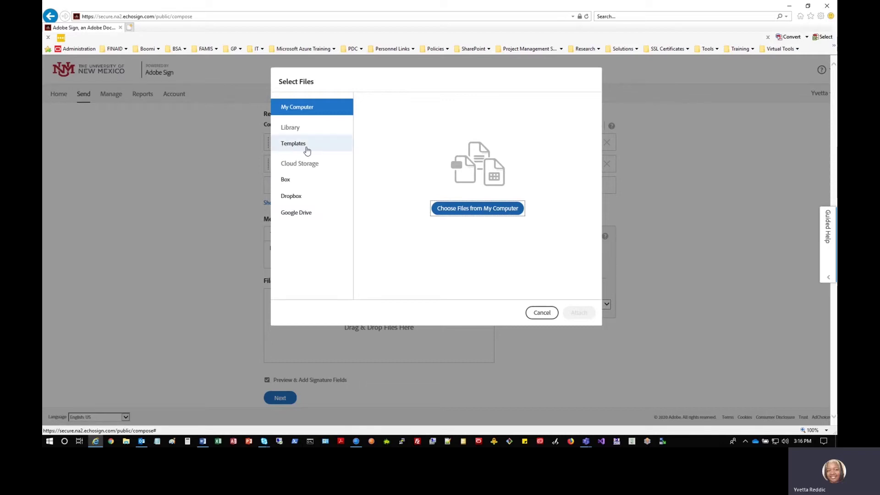
- Attach tuition-remission-form_01142020.pdf from OneDrive > Documents > Adobe > Adobe Sign on this computer
left_click(495, 209)
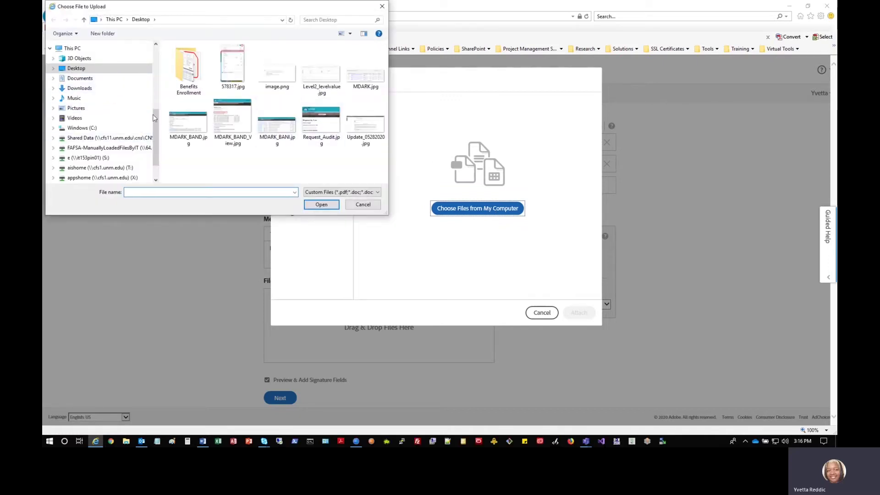
left_click_drag(156, 115, 156, 49)
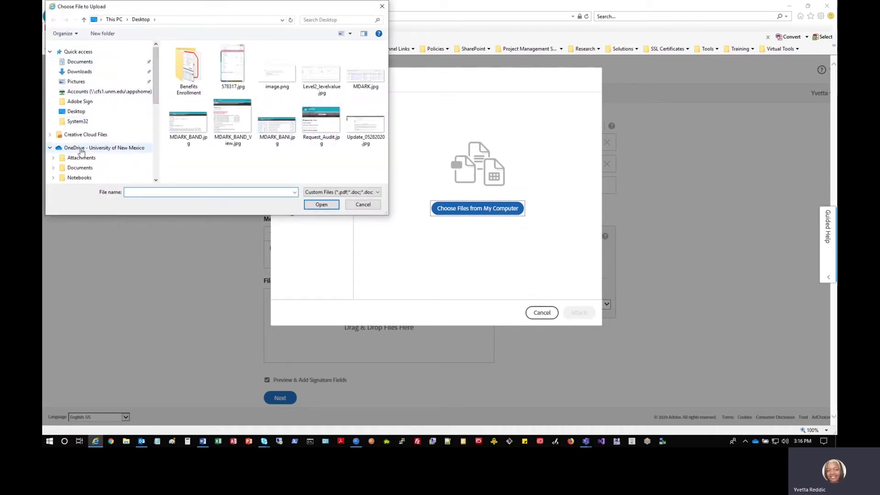
left_click(80, 169)
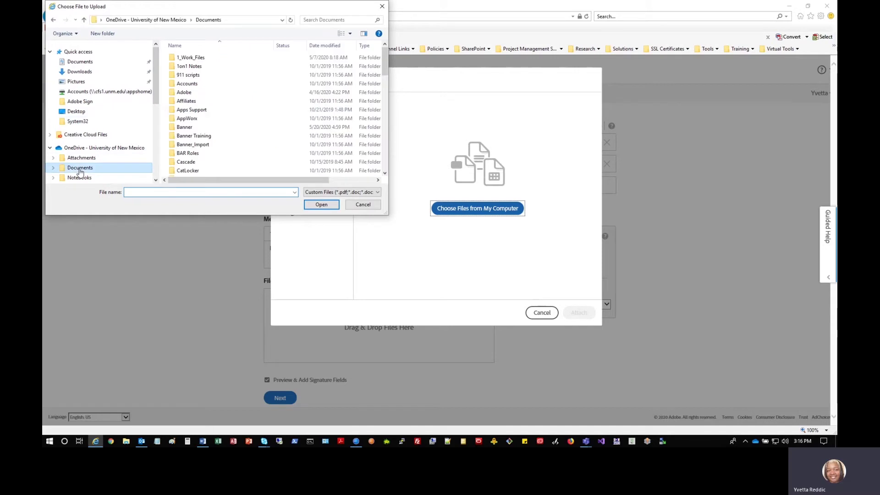
double_click(186, 92)
double_click(184, 60)
scroll(275, 105, "down", 3)
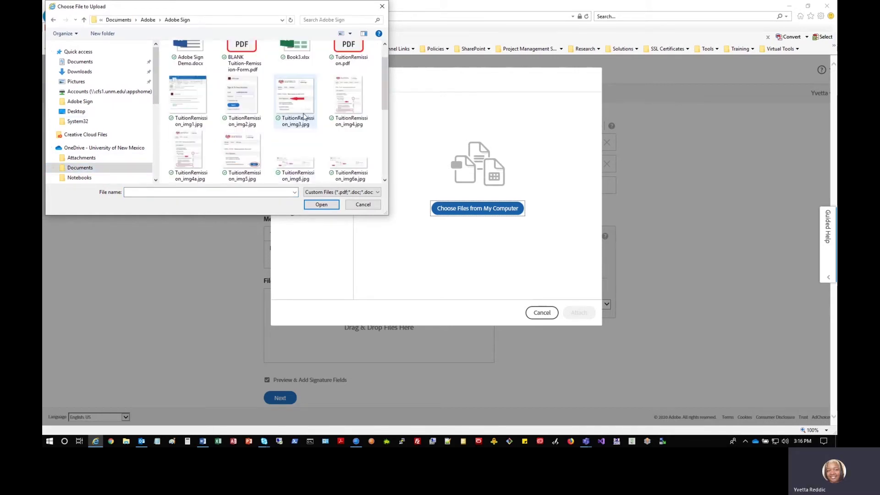
left_click(296, 94)
left_click(321, 205)
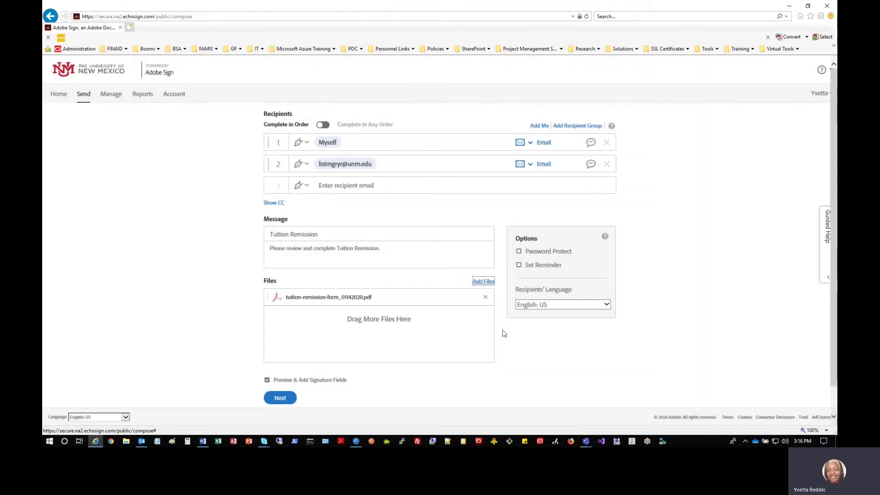
scroll(502, 331, "down", 1)
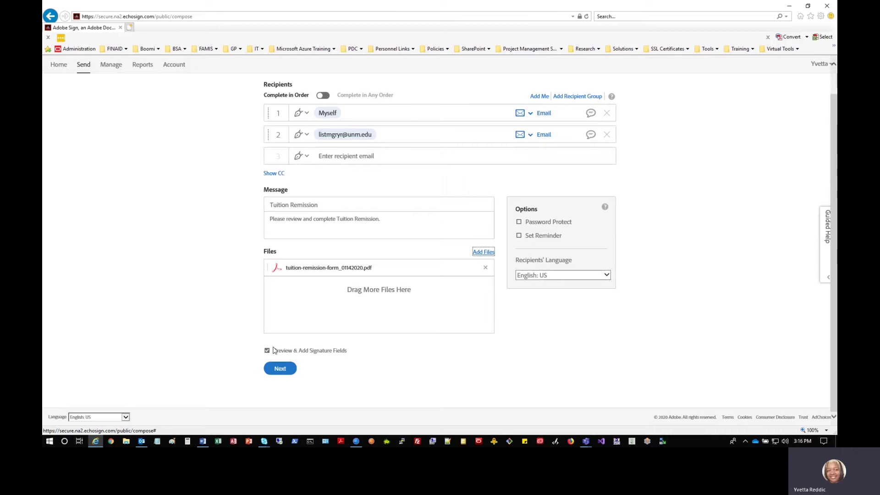
- Open the form for field placement, scroll to page 2, and drag a Signature field toward the Employee line
left_click(281, 370)
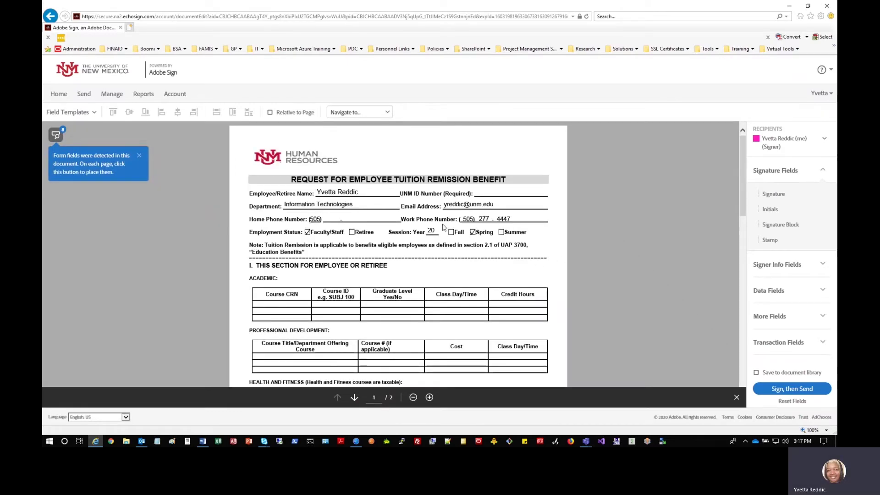
scroll(443, 227, "down", 5)
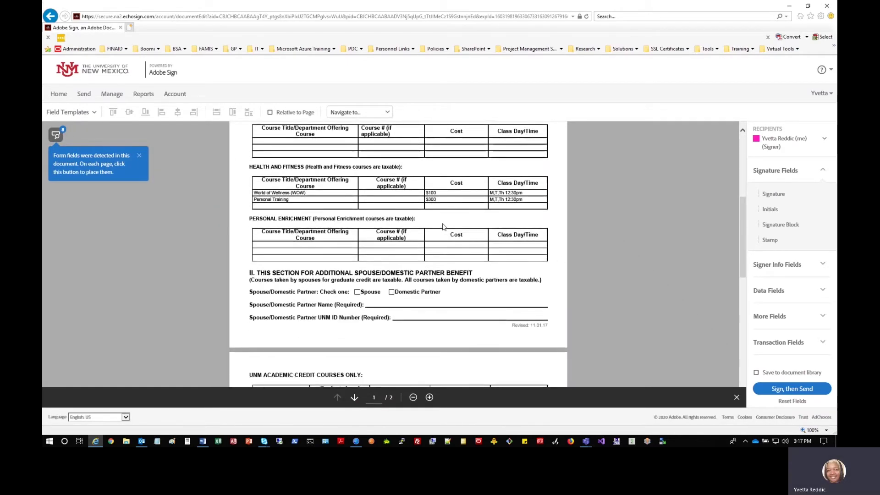
scroll(444, 227, "down", 2)
scroll(444, 227, "up", 3)
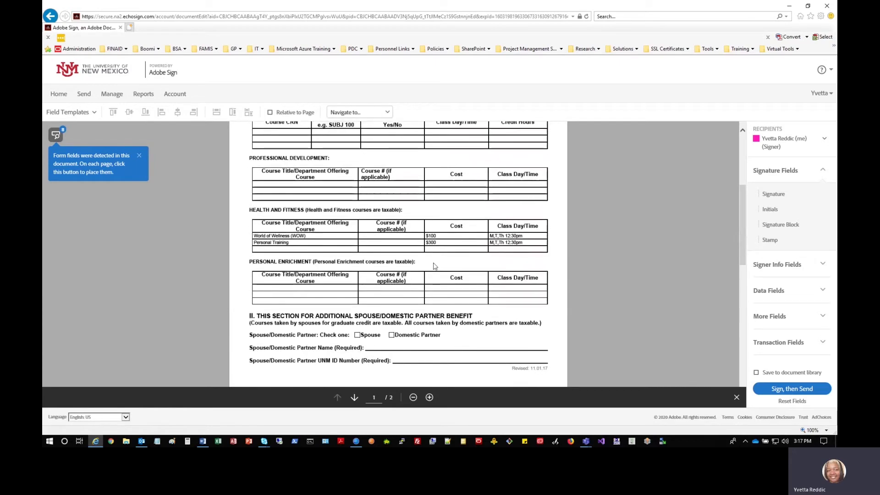
scroll(443, 227, "down", 10)
scroll(439, 263, "down", 2)
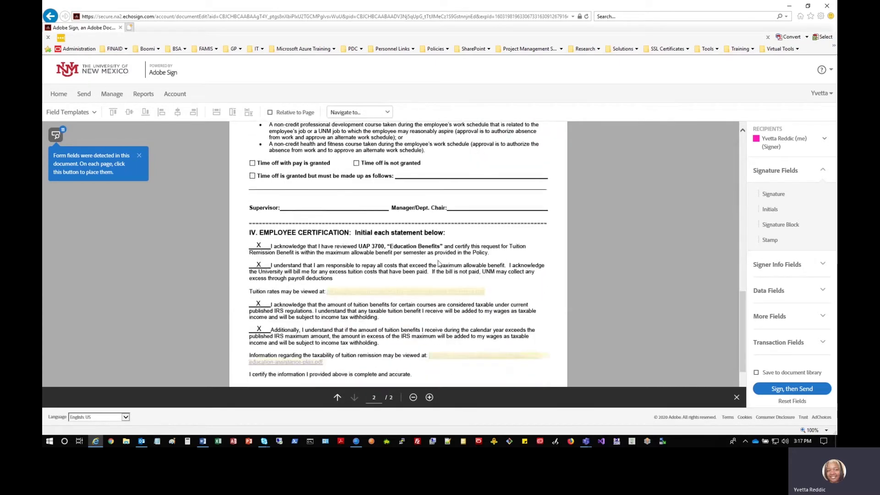
scroll(438, 263, "up", 5)
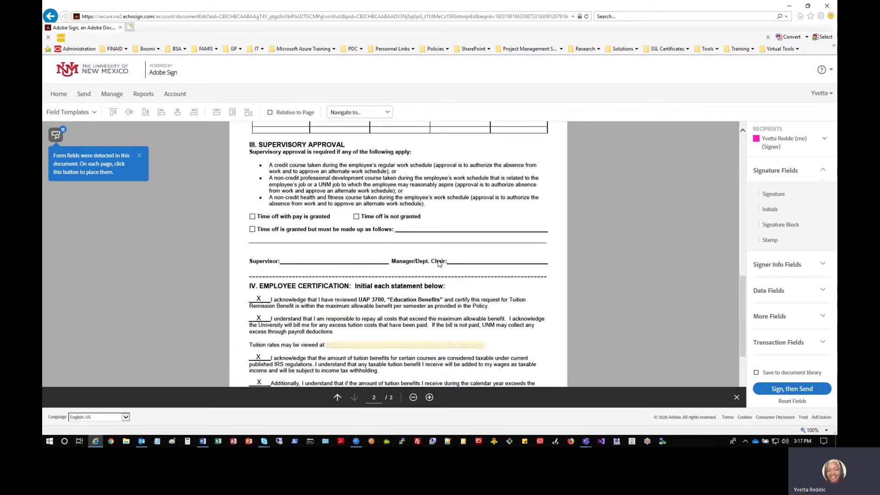
scroll(439, 263, "down", 3)
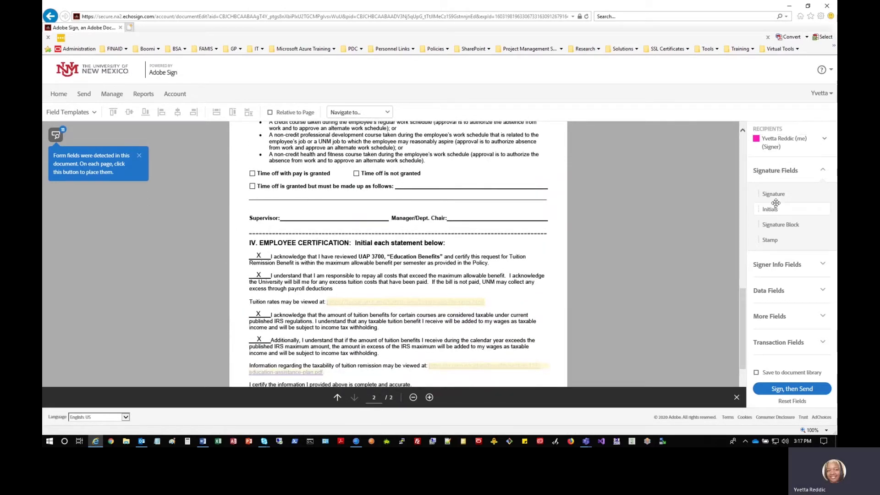
mouse_move(774, 195)
left_mouse_down()
mouse_move(751, 214)
mouse_move(755, 207)
mouse_move(767, 211)
left_mouse_up()
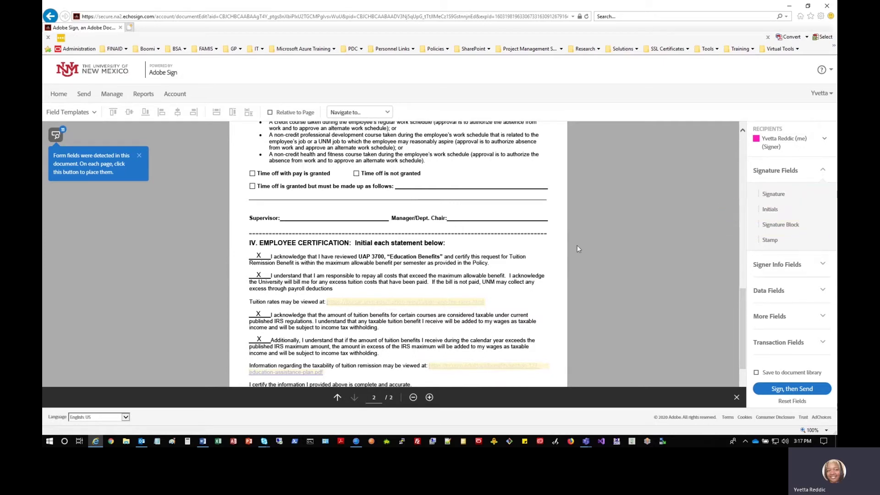
scroll(529, 299, "down", 2)
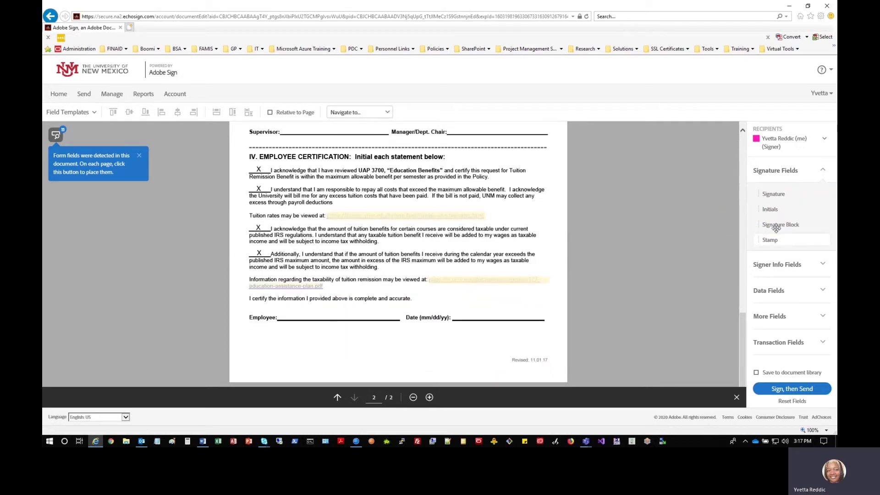
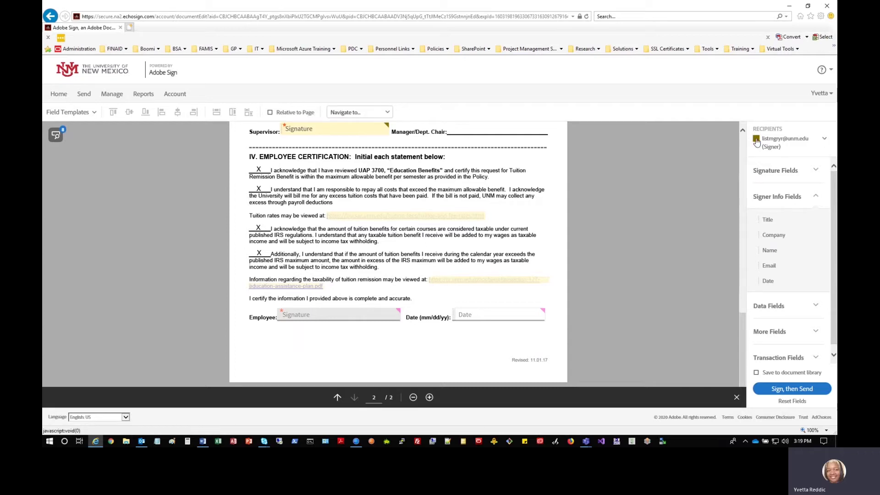
- Assign the employee fields to Myself as signer, then sign and send the Tuition Remission form
left_click(825, 142)
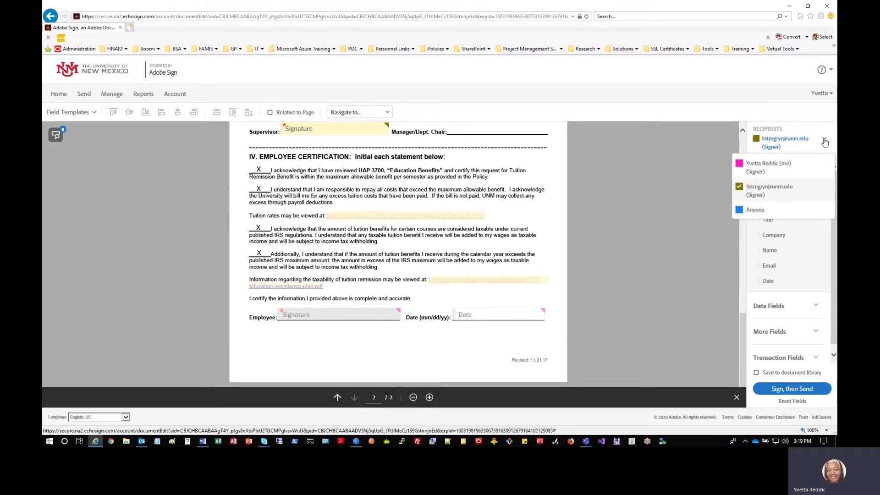
left_click(767, 166)
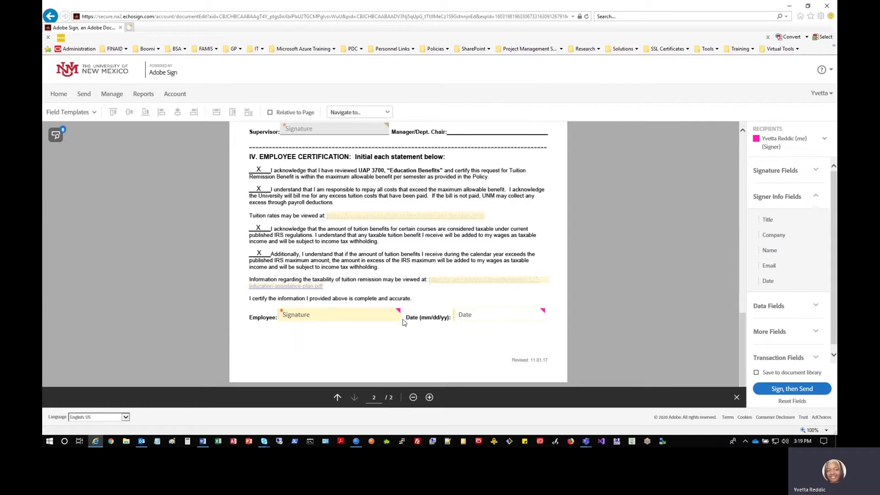
scroll(684, 357, "up", 5)
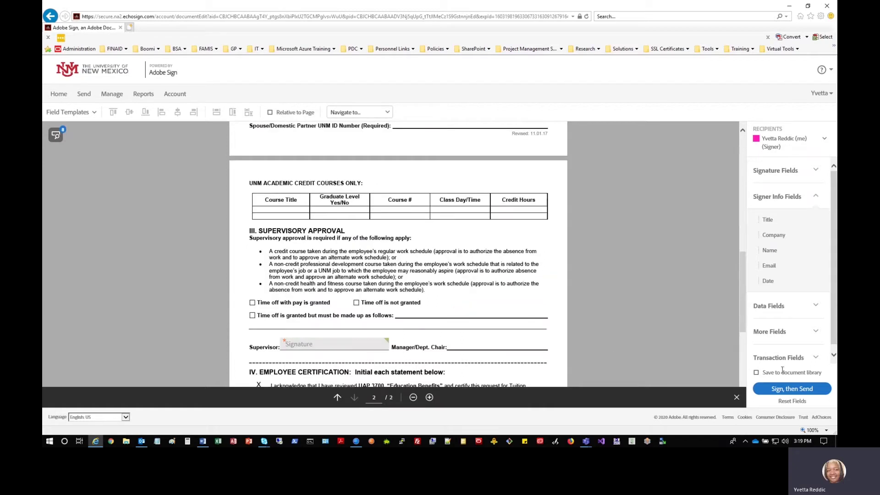
left_click(796, 392)
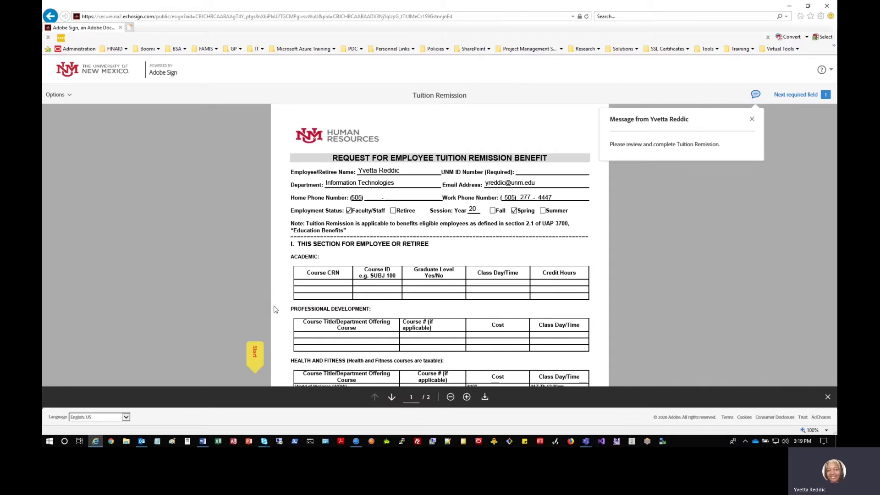
- Dismiss the sender's message, sign the Employee line, then reopen that signature for editing
left_click(262, 366)
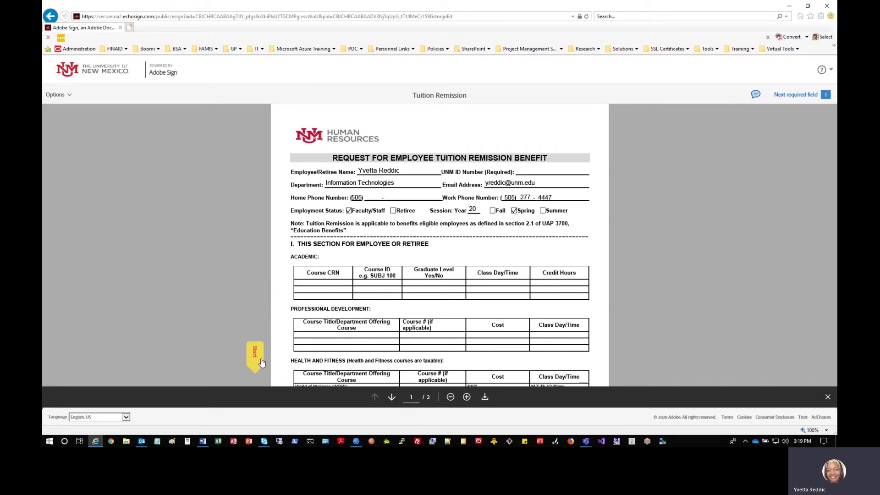
left_click(260, 356)
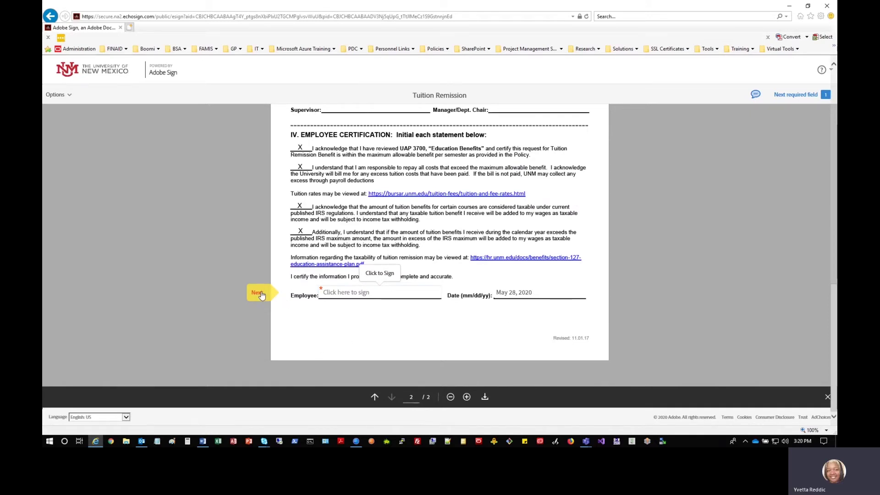
left_click(382, 296)
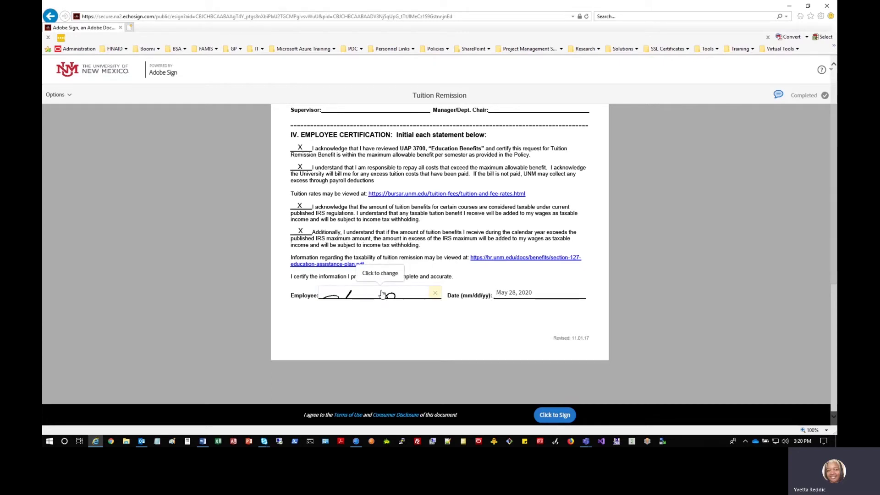
left_click(382, 293)
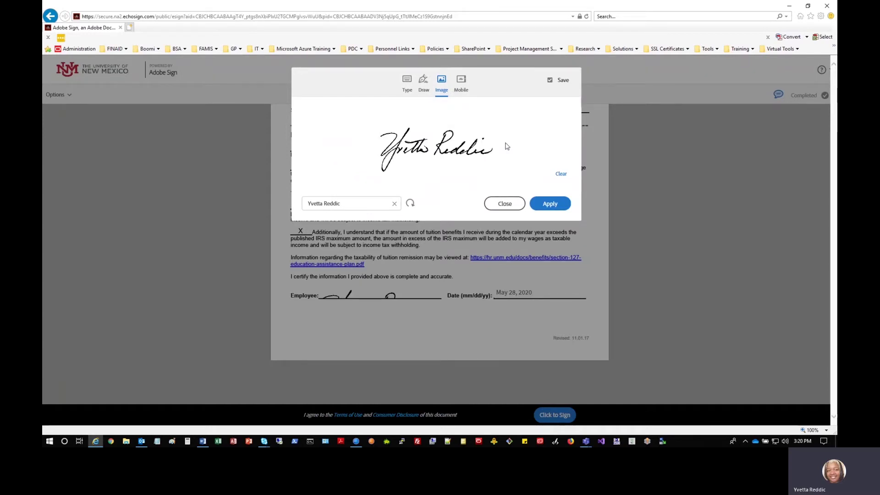
- Replace the Employee signature with the signature.jpg image and apply it
left_click(560, 174)
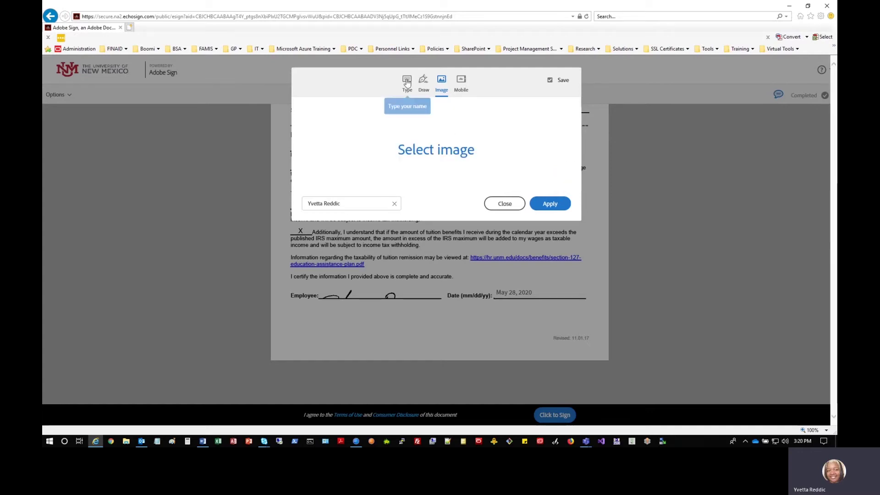
left_click(433, 157)
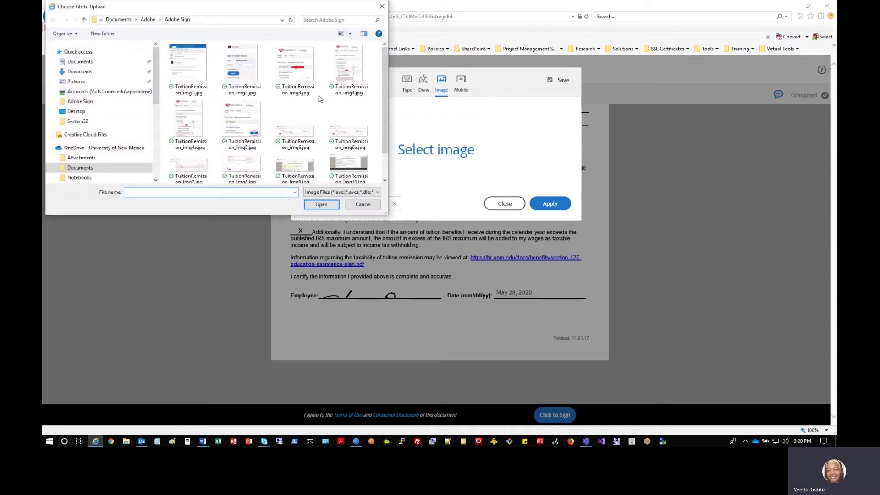
left_click(148, 19)
left_click(234, 87)
left_click(315, 208)
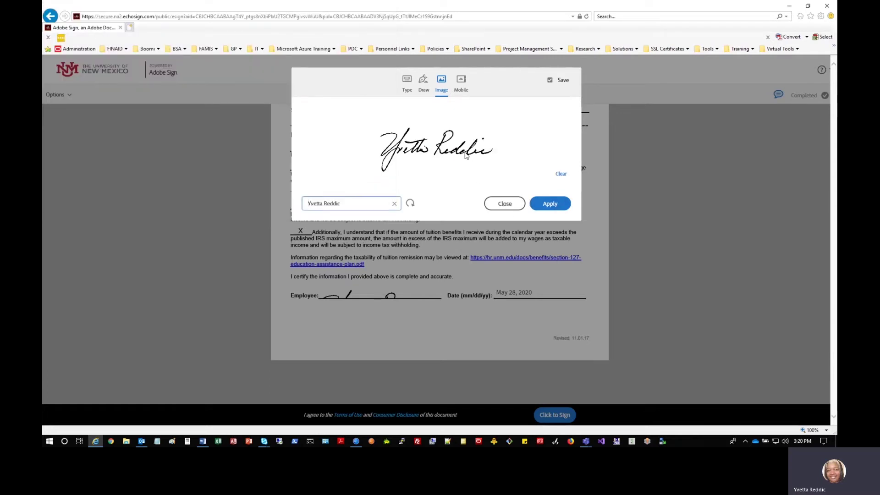
left_click(551, 204)
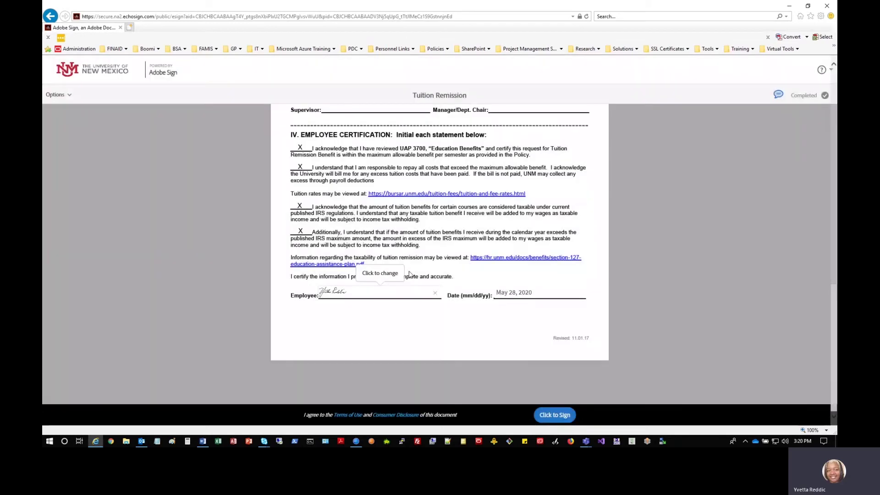
- Recheck and reapply the image signature, then agree to the terms and submit
left_click(338, 293)
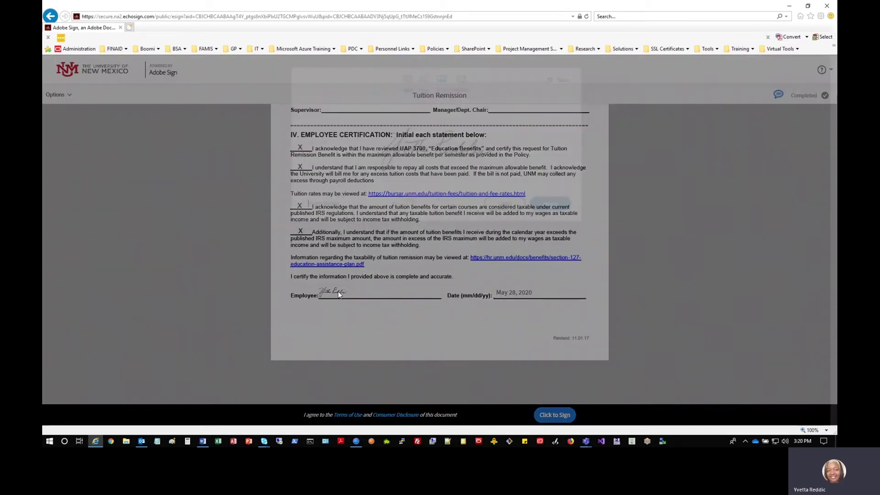
left_click(550, 203)
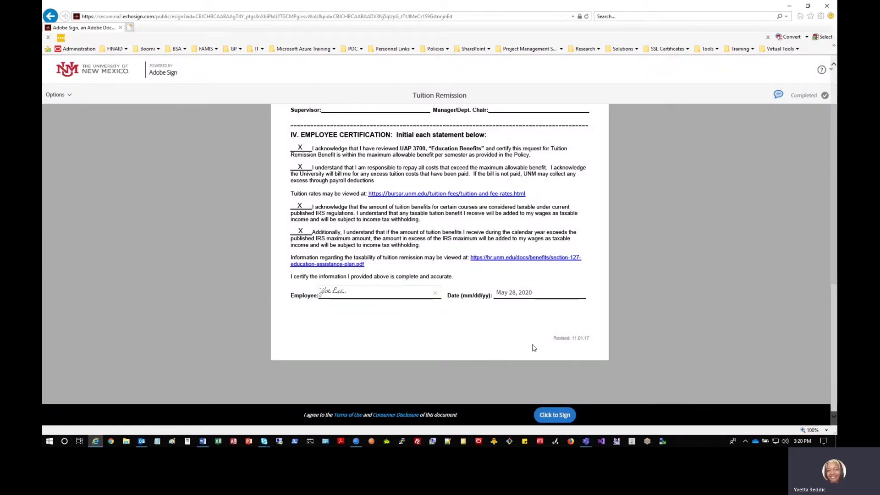
left_click(561, 416)
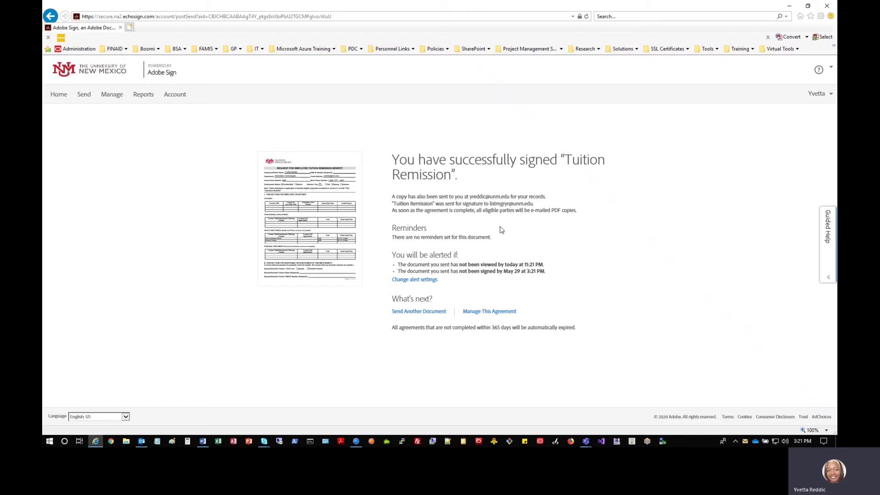
- Highlight the confirmation note saying no reminders are set
left_click_drag(395, 237, 507, 236)
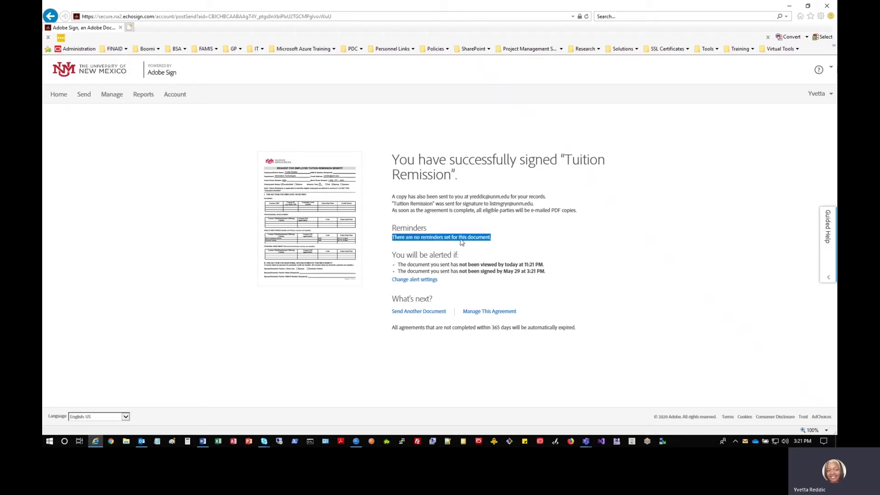
- Open the newest Out for Signature Tuition Remission agreement and view its Share, Protect and Remind tabs
left_click(113, 96)
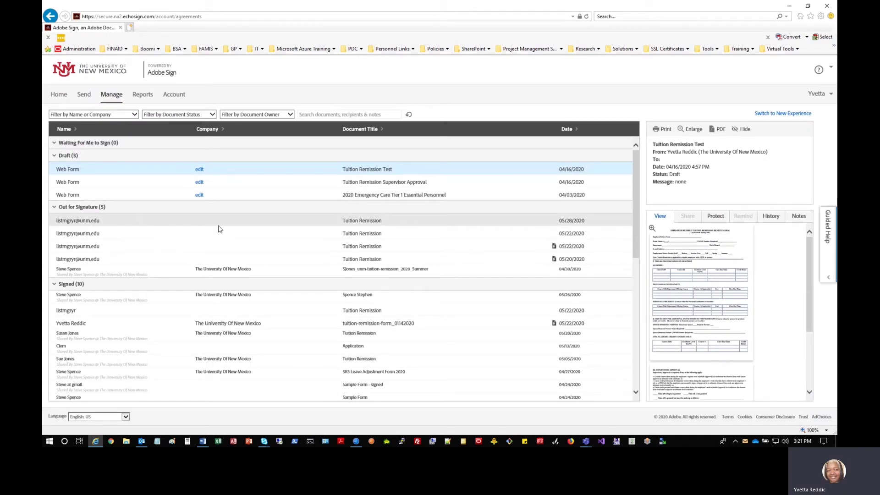
left_click(338, 226)
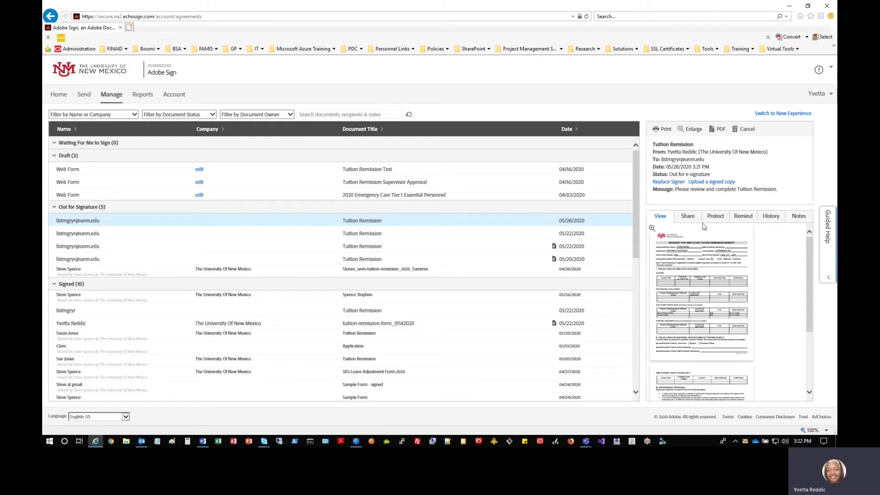
left_click(688, 218)
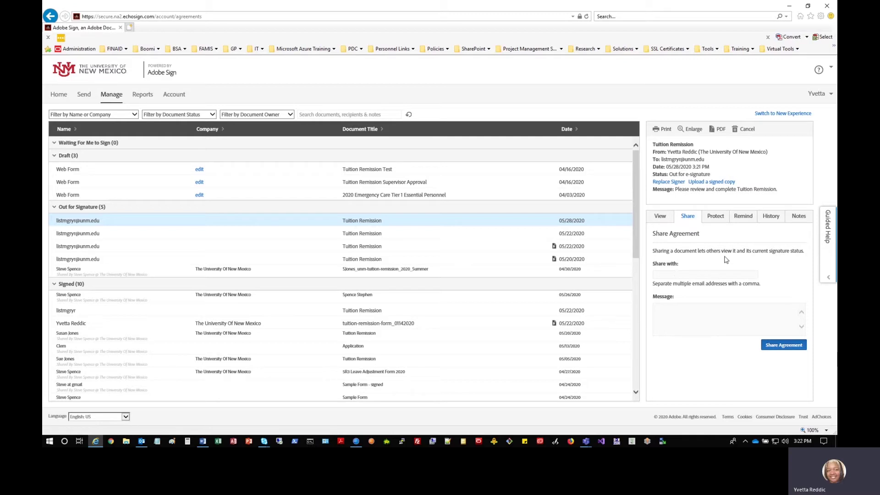
left_click(716, 217)
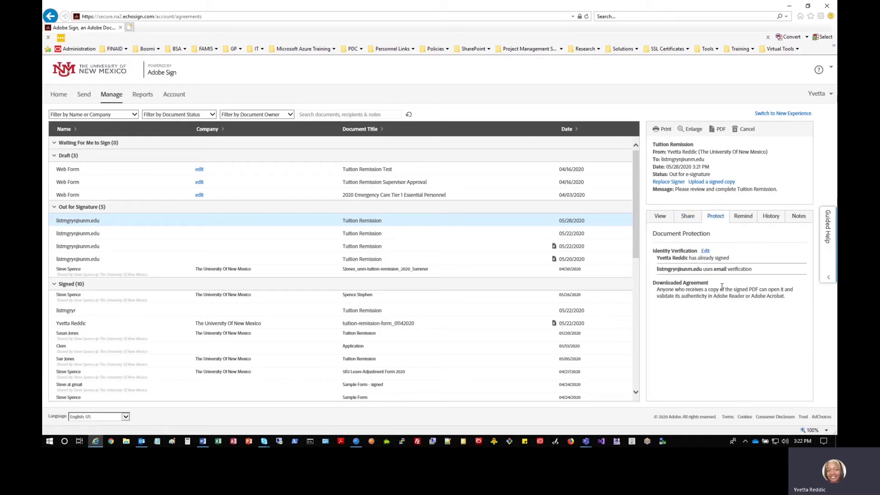
left_click(740, 219)
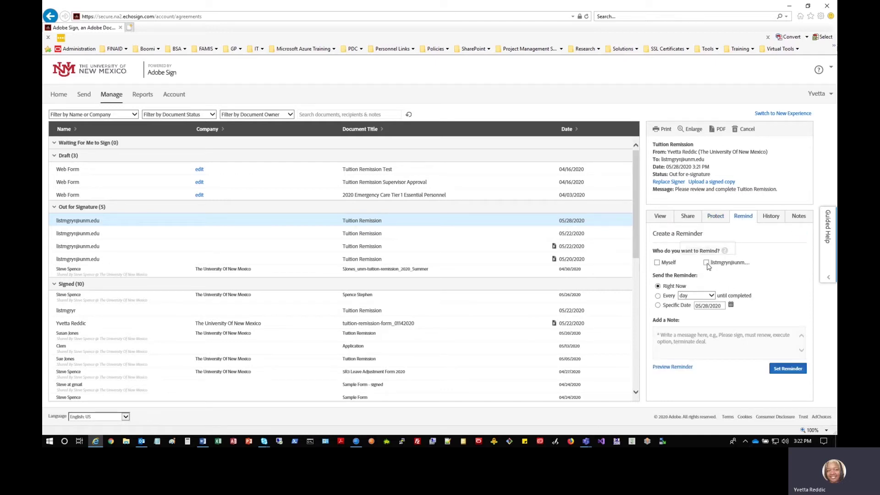
- Send the supervisor an immediate reminder with the note 'Please sign'
left_click(707, 263)
left_click(677, 344)
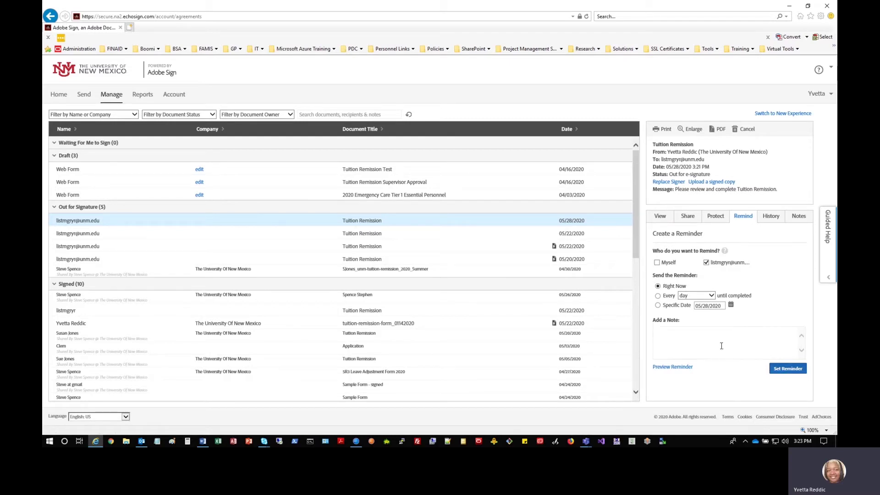
type("Please signh")
key("BackSpace")
left_click(785, 372)
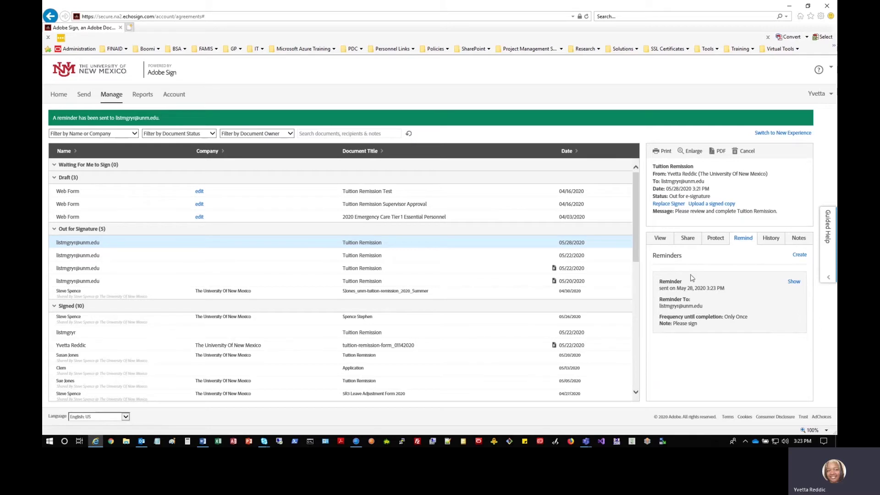
- Review the agreement's History and Notes, then switch to the Signature requested email in Outlook
left_click(771, 239)
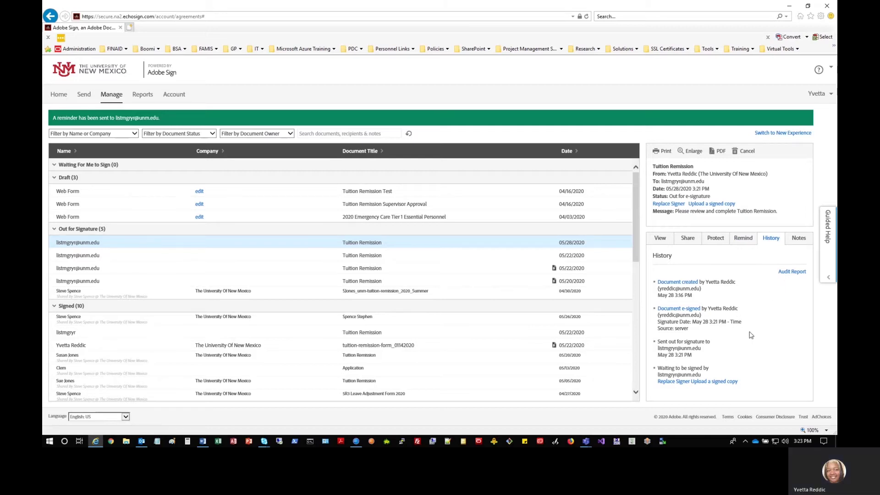
left_click(798, 239)
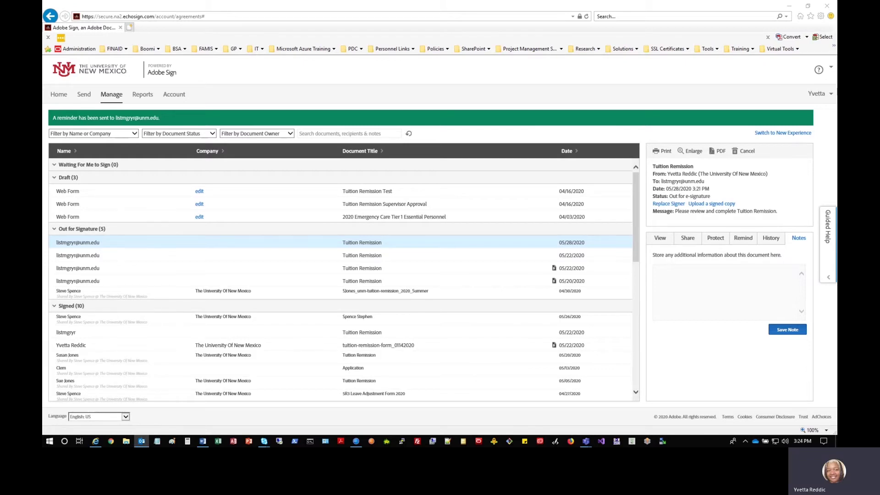
key("alt+Tab")
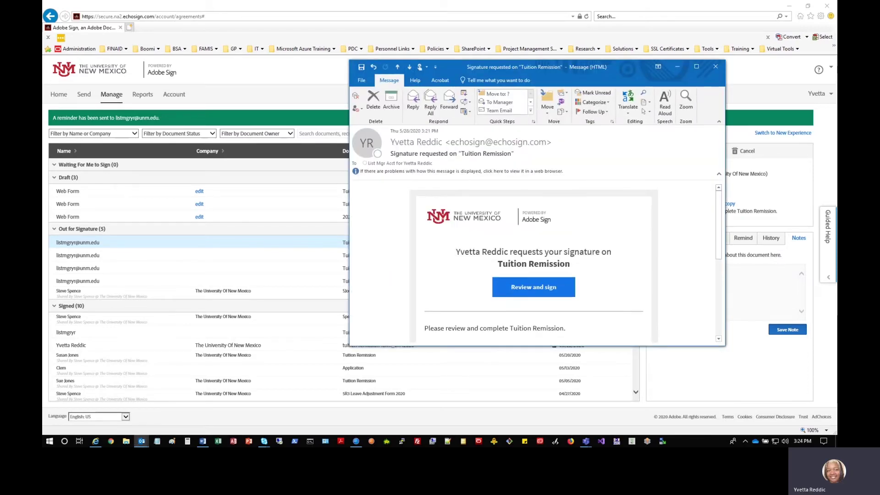
- Maximize the reminder email, highlight its 'Please sign' note and Reminder subject, then restore the window
left_click(697, 67)
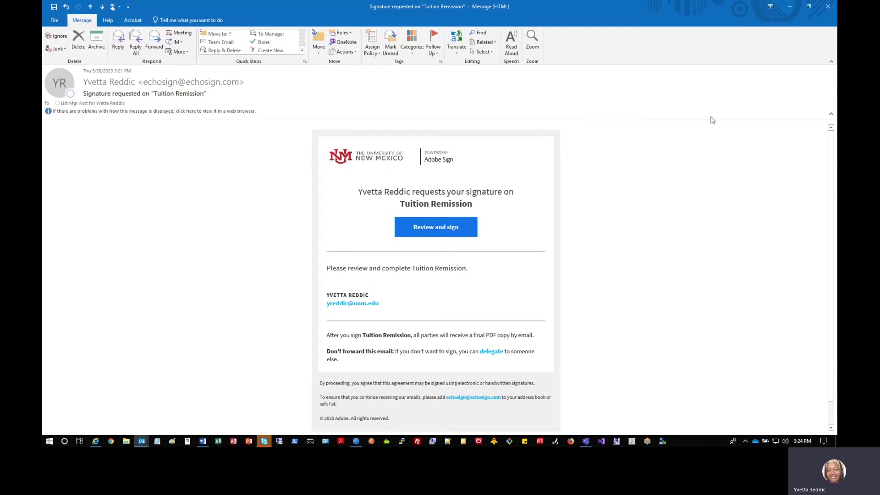
left_click(809, 7)
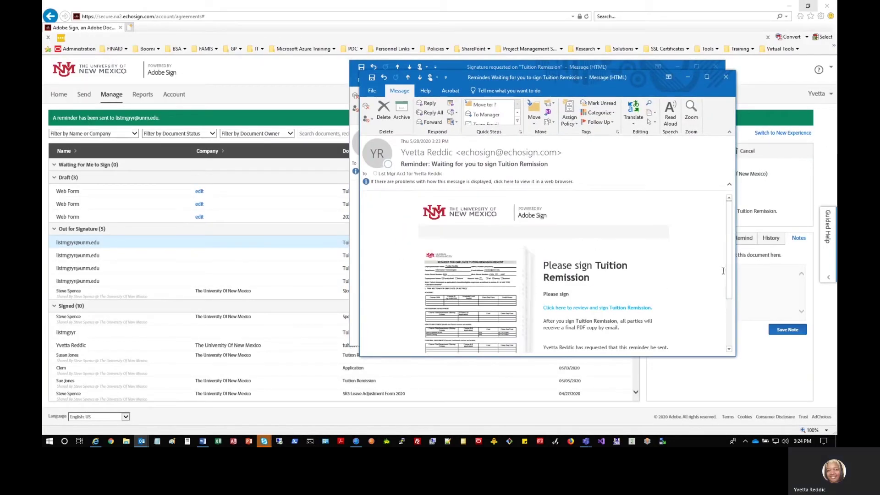
left_click(707, 76)
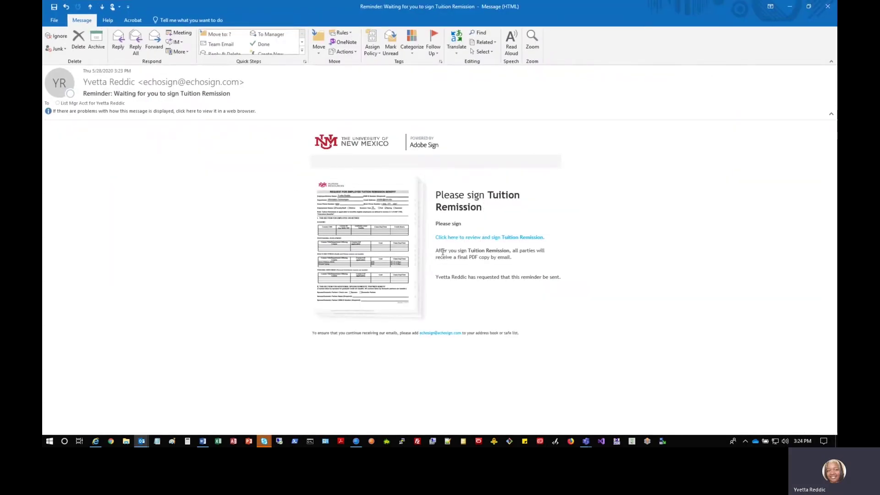
left_click_drag(465, 225, 431, 224)
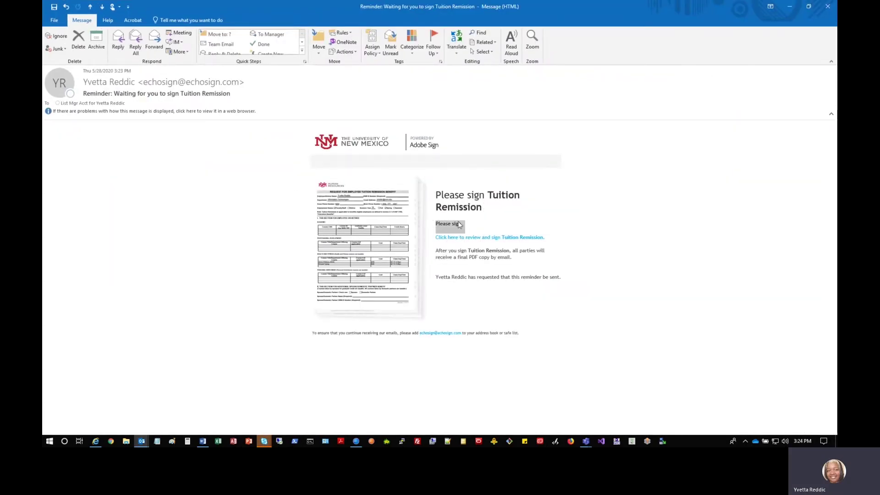
left_click(501, 218)
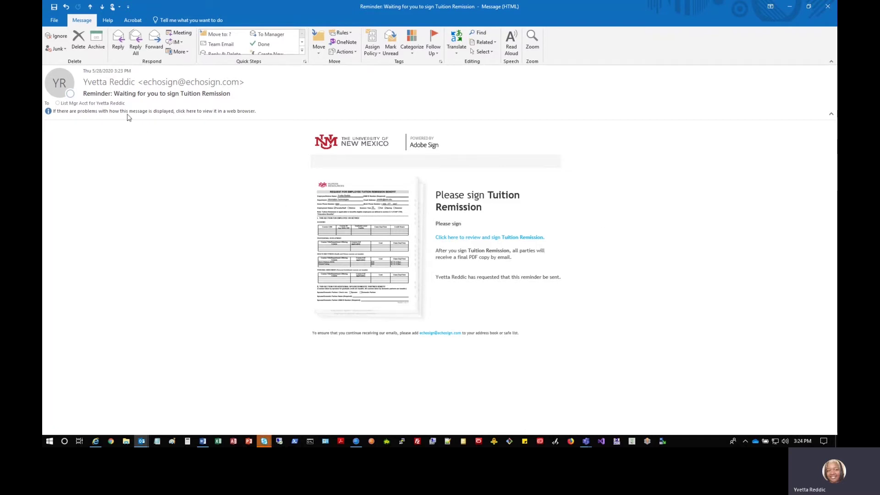
left_click_drag(112, 94, 77, 89)
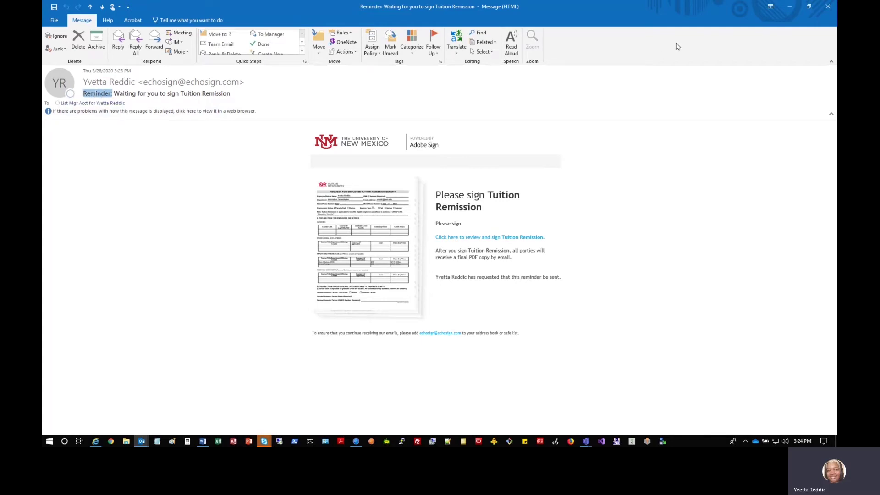
left_click(808, 7)
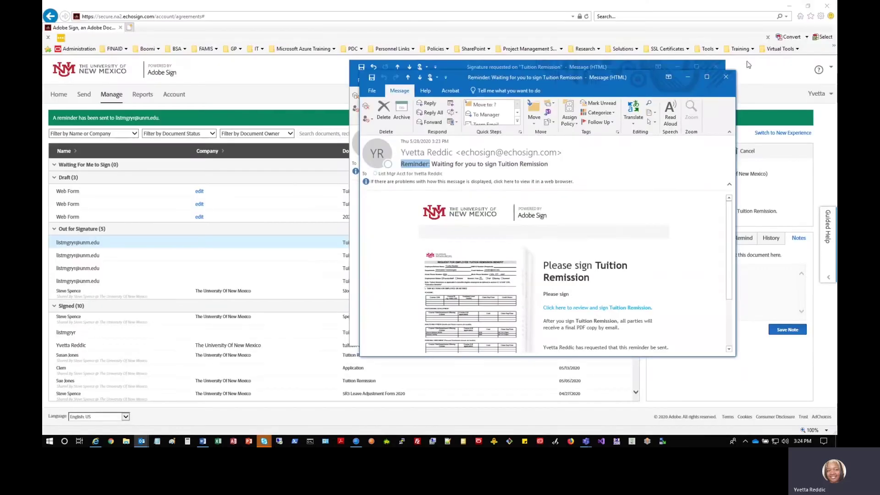
- Close both Outlook email windows and open the Remind form for the Tuition Remission agreement
left_click(727, 78)
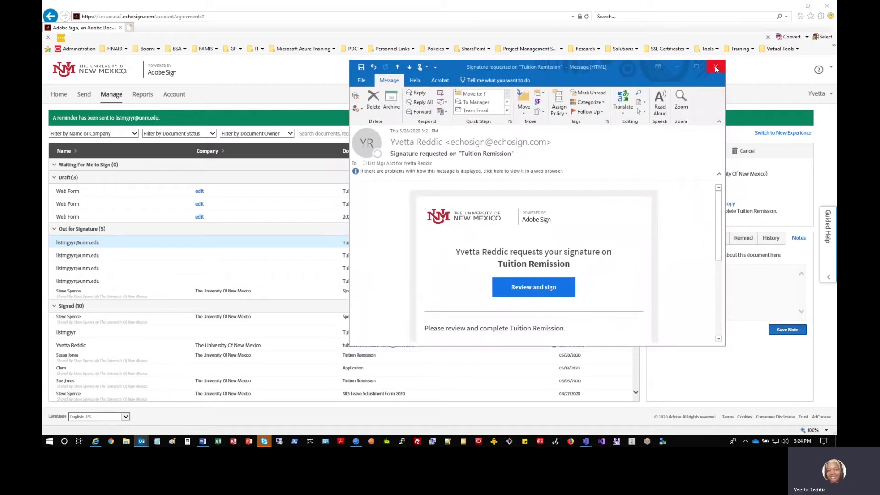
left_click(717, 69)
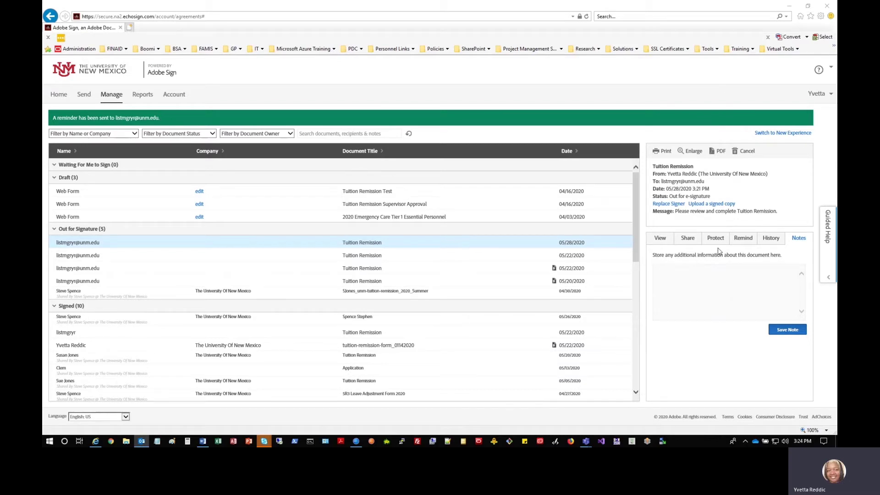
left_click(743, 238)
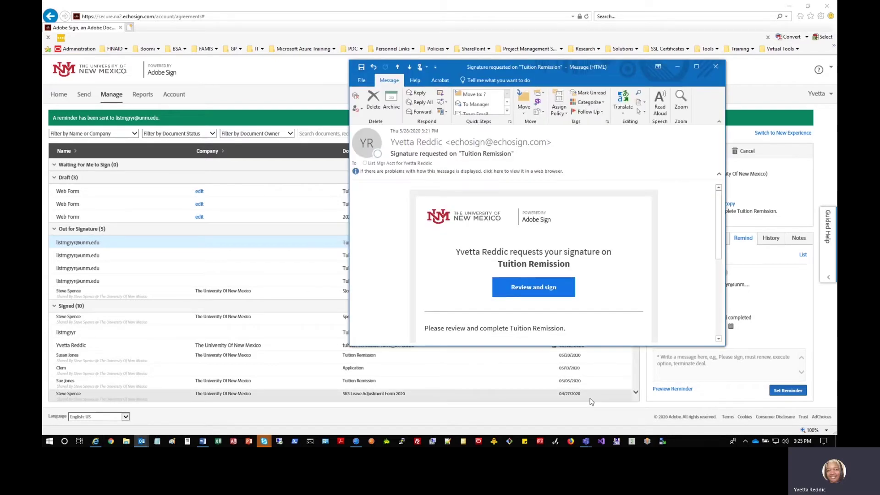
- Follow the Review and sign link in the Signature requested email
left_click(530, 289)
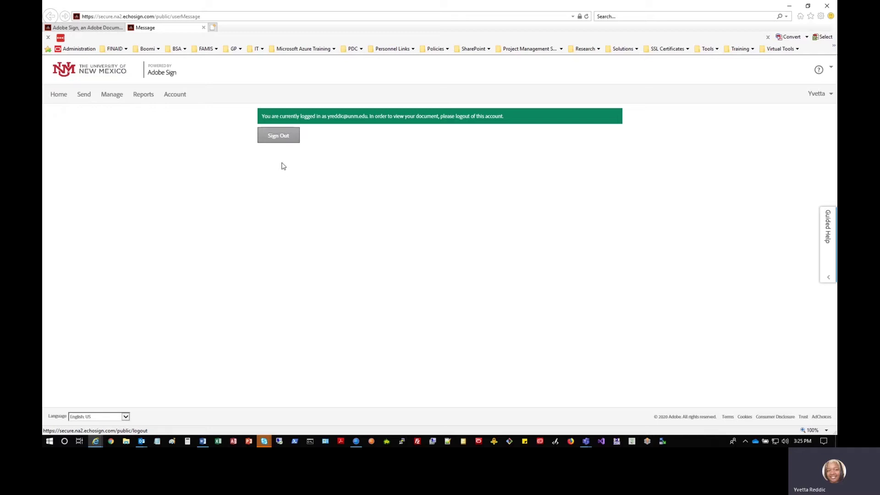
- Sign out to reach the Tuition Remission signing page, then jump to the Supervisor signature field
left_click(288, 141)
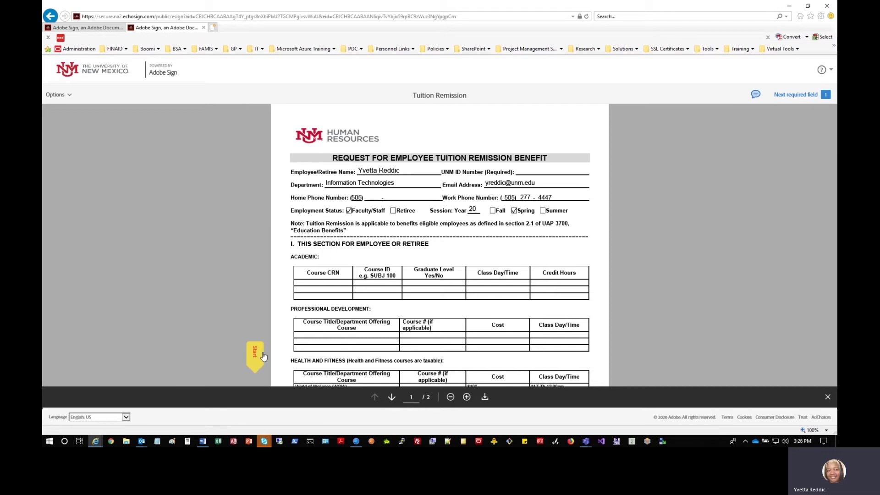
left_click(255, 358)
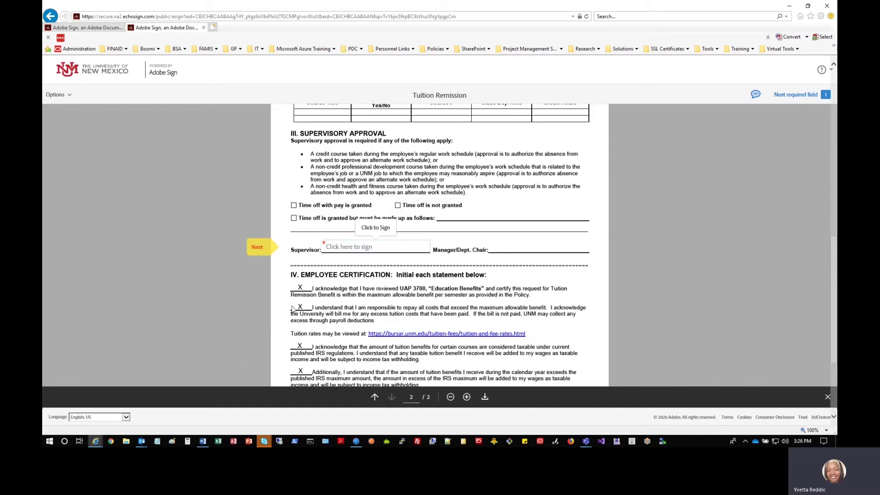
- Apply a typed signature to the page 2 Supervisor field and submit the signed agreement
left_click(378, 248)
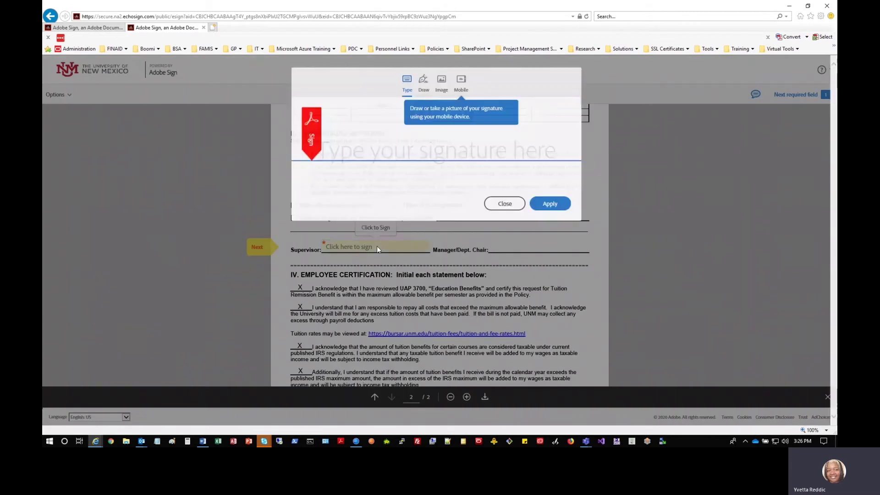
left_click(417, 156)
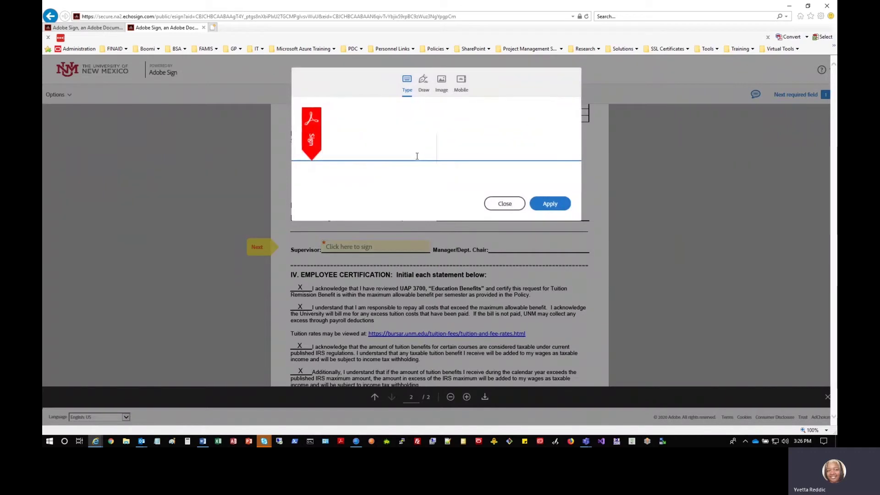
type("listmgryr")
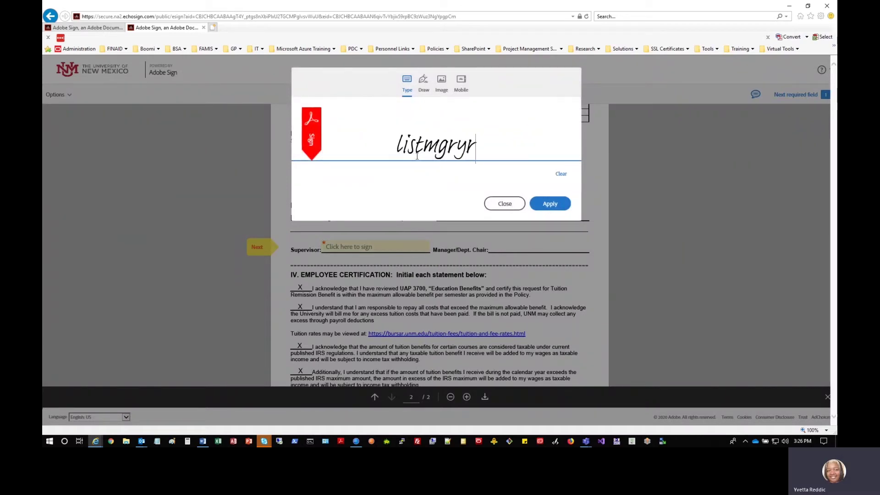
left_click(551, 204)
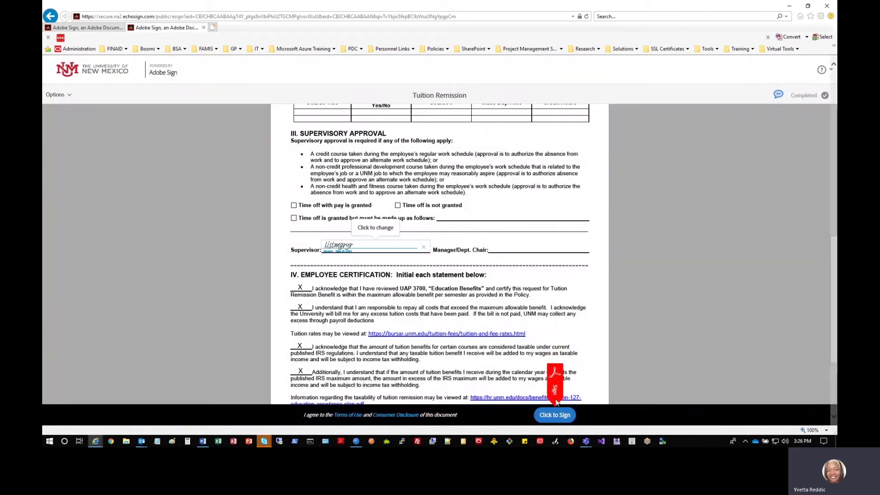
left_click(555, 415)
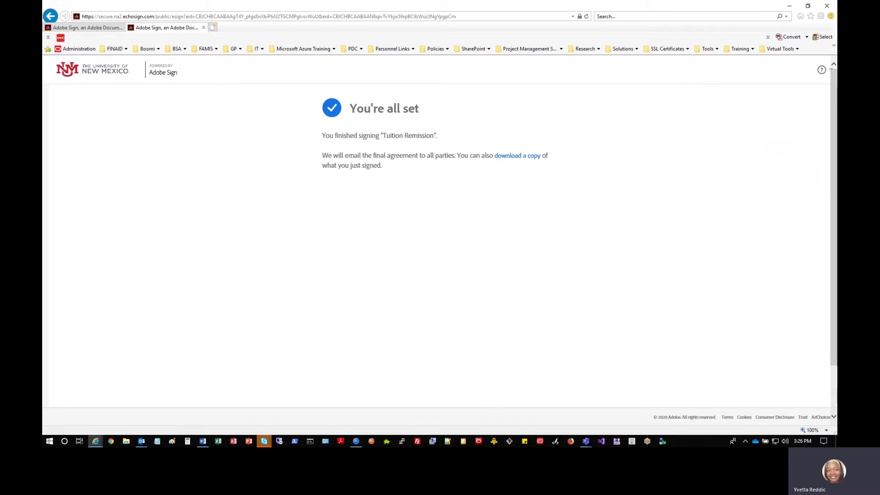
- Review the Completed and Signed and Filed emails in Outlook, close both, then close the extra signing tab
key("alt+Tab")
key("Return")
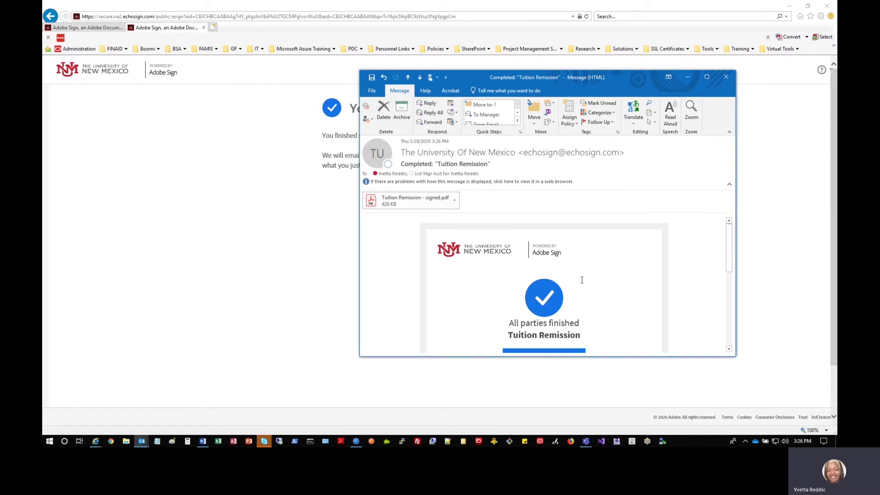
scroll(582, 281, "down", 1)
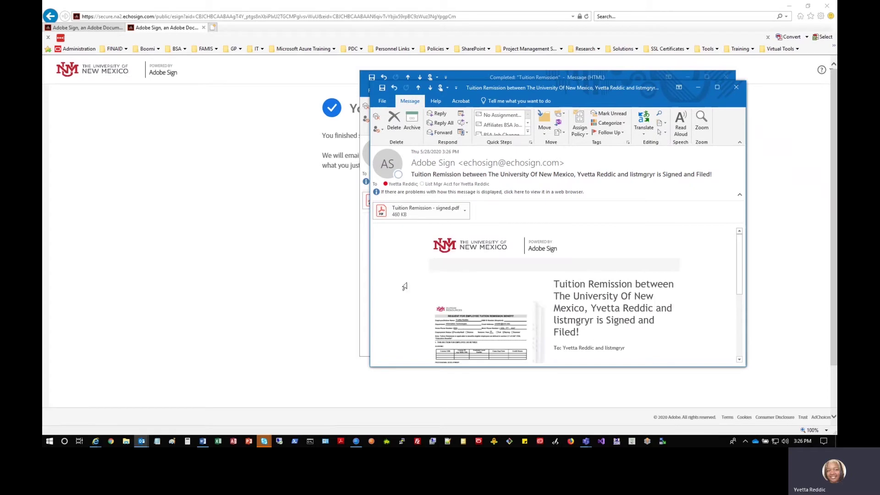
left_click(736, 86)
left_click(726, 77)
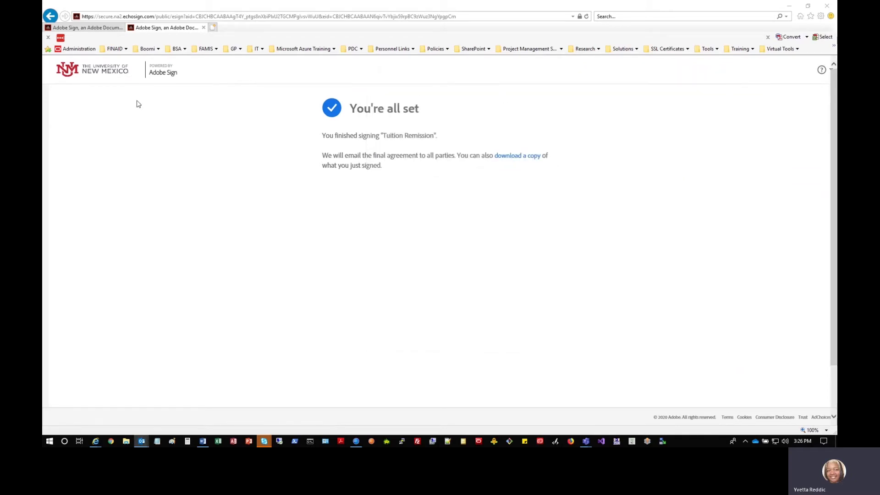
left_click(204, 27)
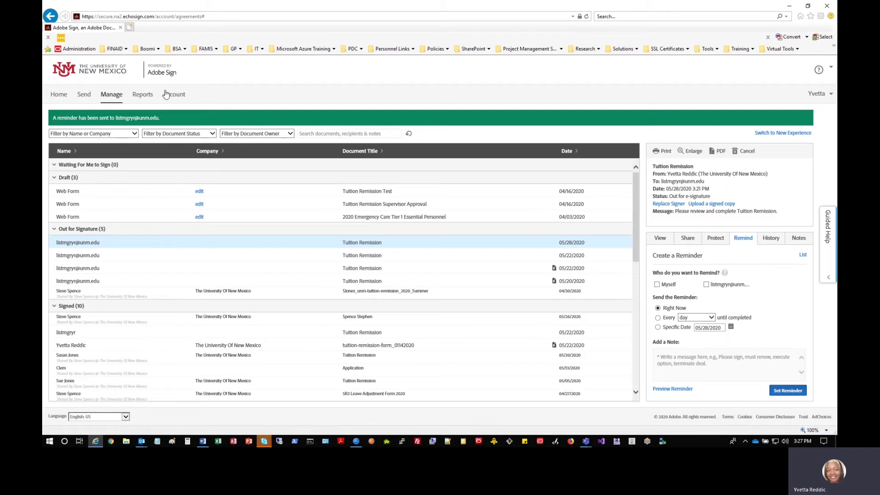
- Refresh the Manage page so the 05/28/2020 Tuition Remission agreement shows under Signed
left_click(587, 17)
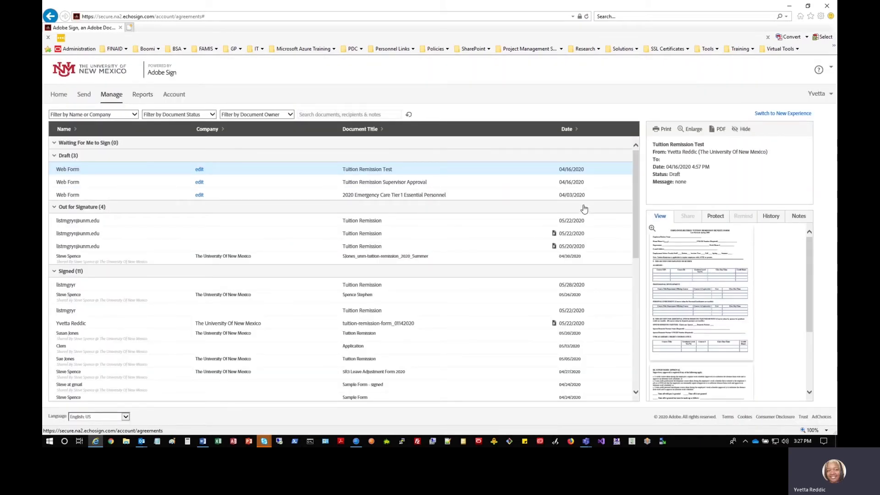
- Select the signed 05/28/2020 Tuition Remission agreement, open its Share form, and enter the Message box
left_click(193, 286)
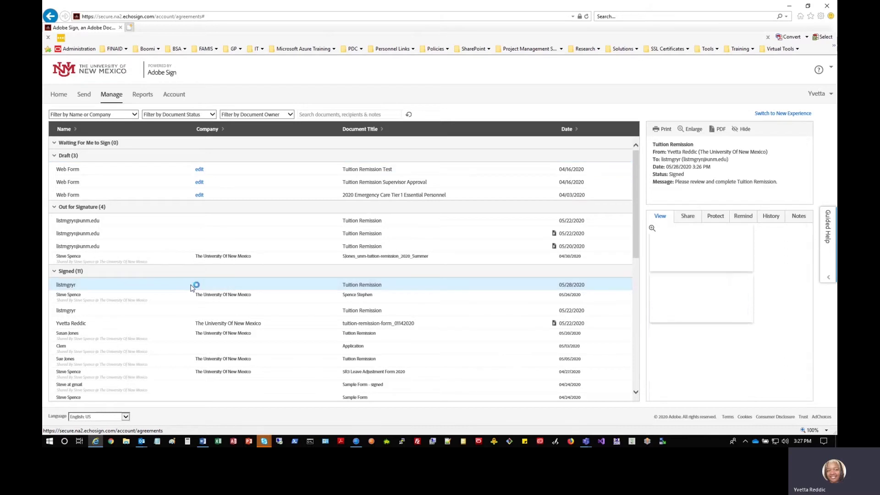
left_click(688, 219)
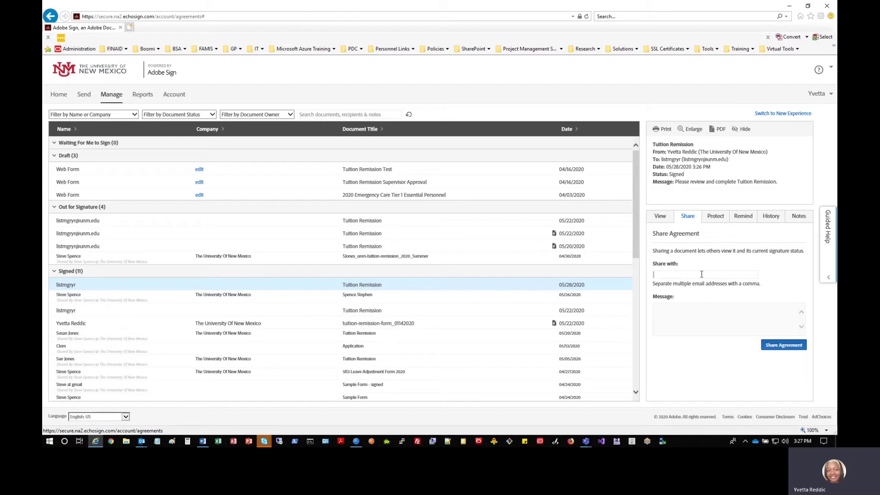
left_click(681, 317)
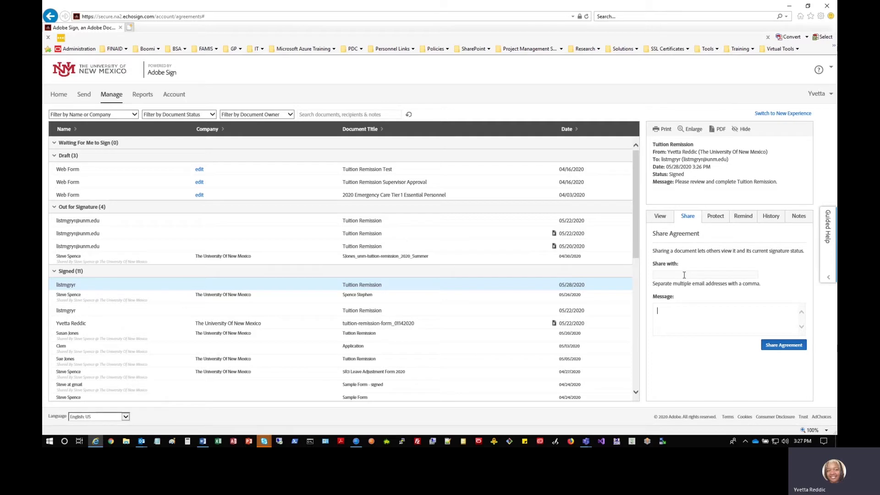
- From Home, browse the Start from library Templates list, then cancel without choosing one
left_click(59, 98)
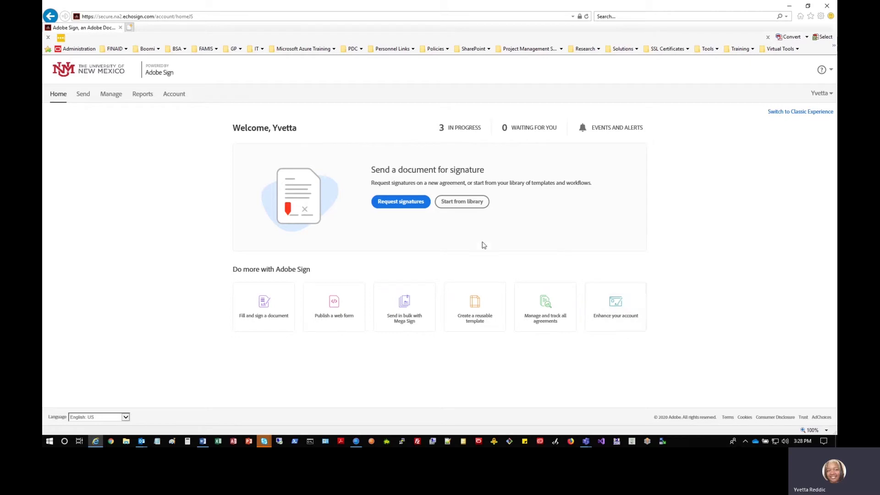
left_click(472, 204)
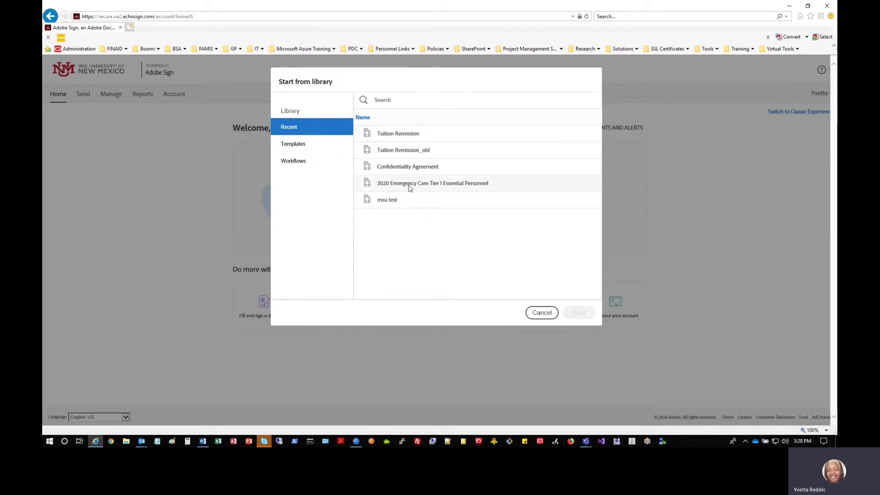
left_click(290, 146)
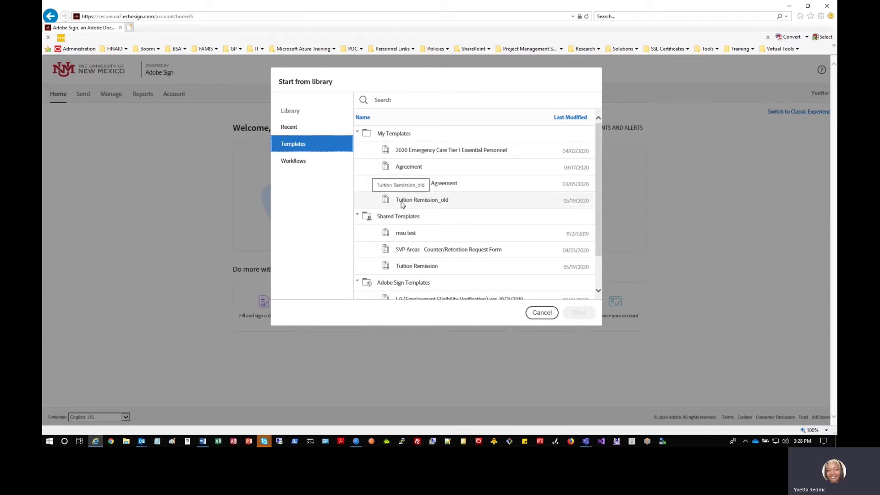
scroll(402, 205, "down", 1)
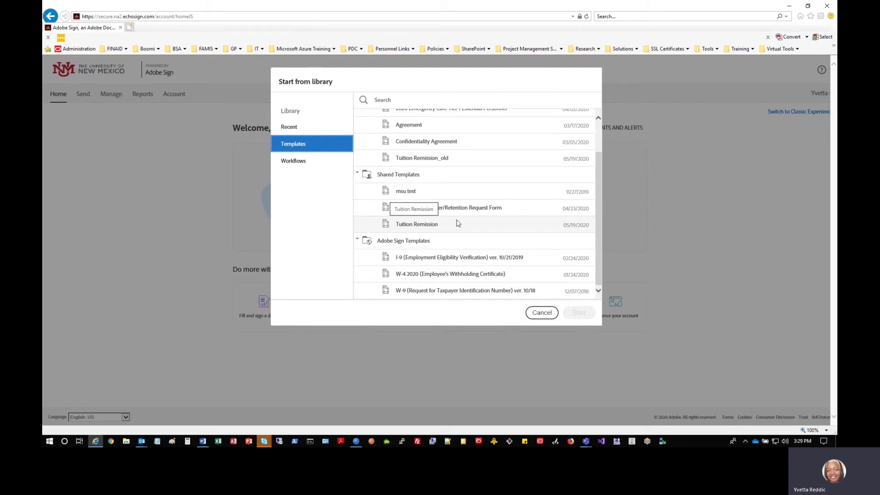
left_click(541, 312)
- Switch to the classic experience, browse the Send from Library documents, then go to Manage
left_click(820, 93)
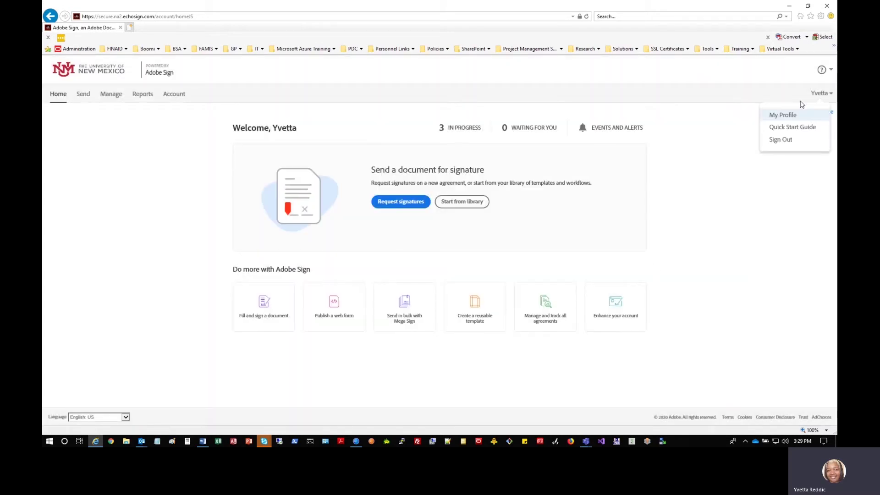
left_click(787, 114)
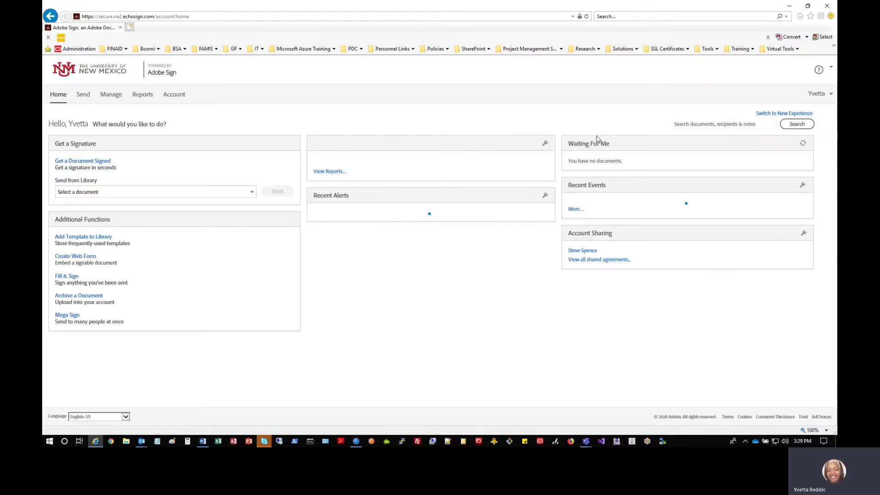
left_click(252, 193)
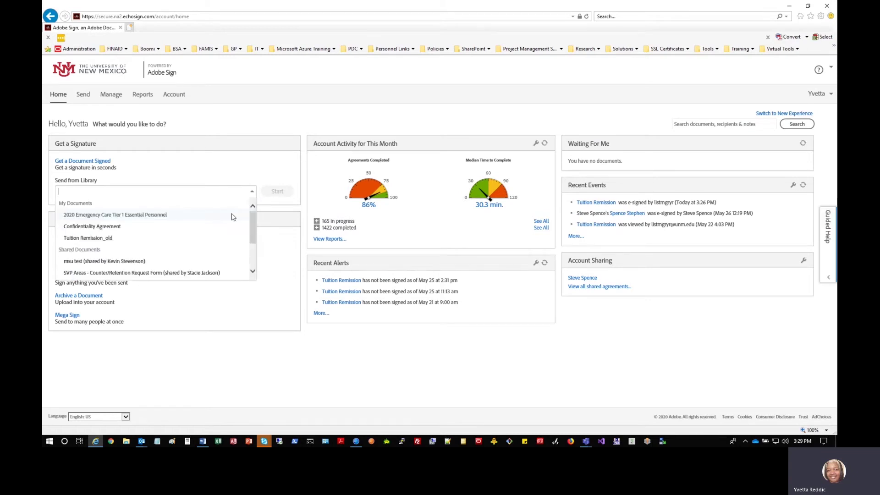
left_click_drag(253, 229, 253, 242)
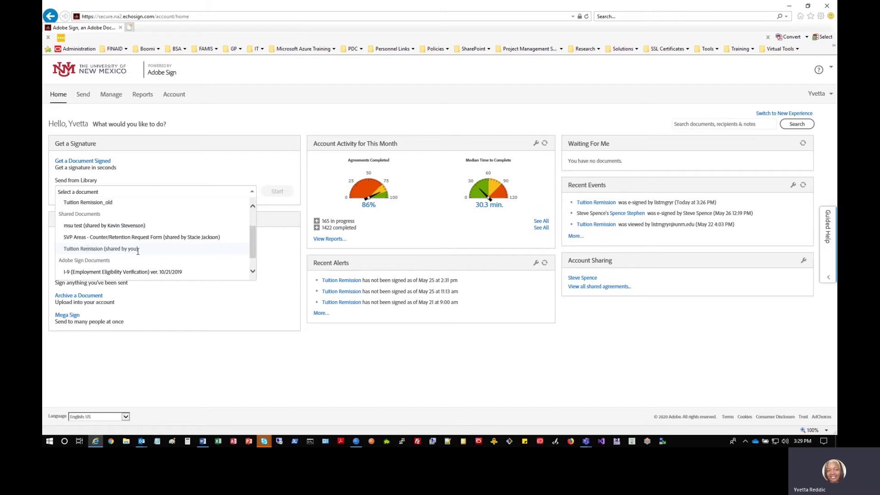
left_click(111, 94)
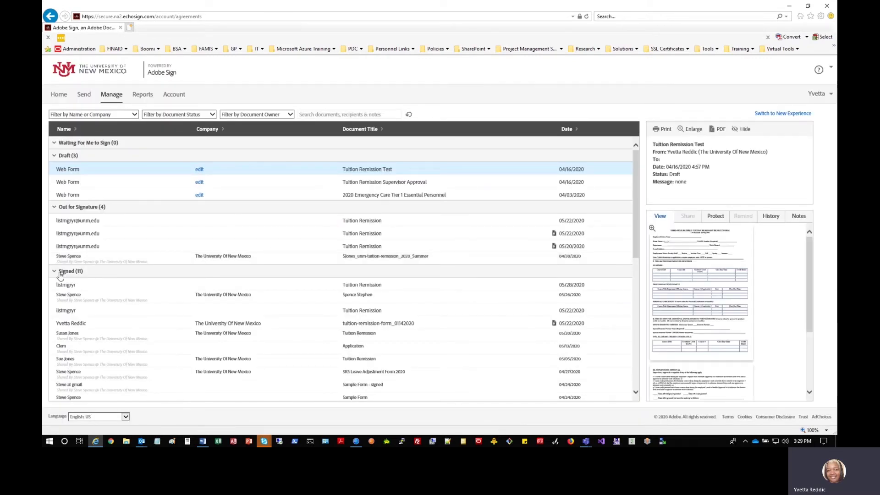
- Collapse the Signed, Draft, Out for Signature, Canceled/Declined and Library Templates groups, then open Send
left_click(55, 272)
left_click(54, 156)
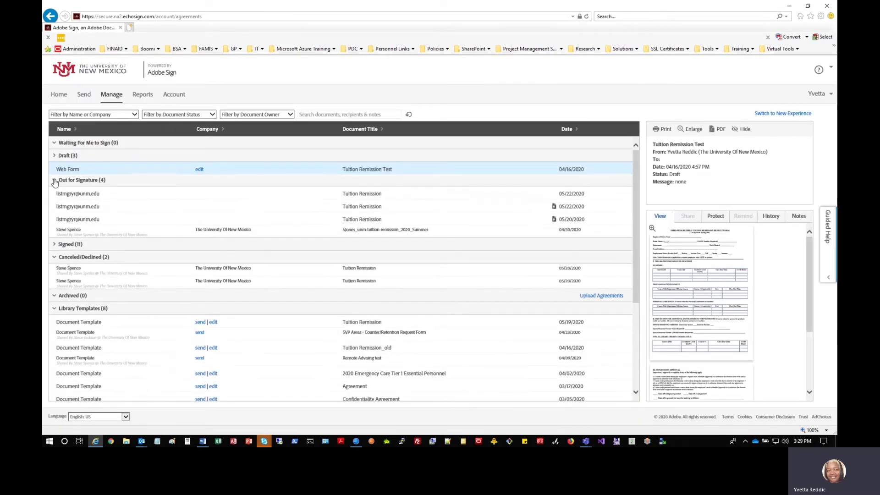
left_click(55, 168)
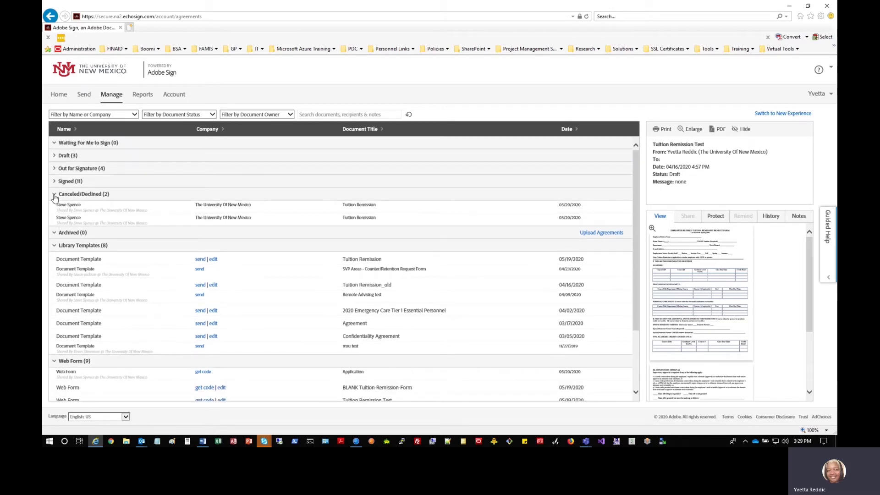
left_click(55, 194)
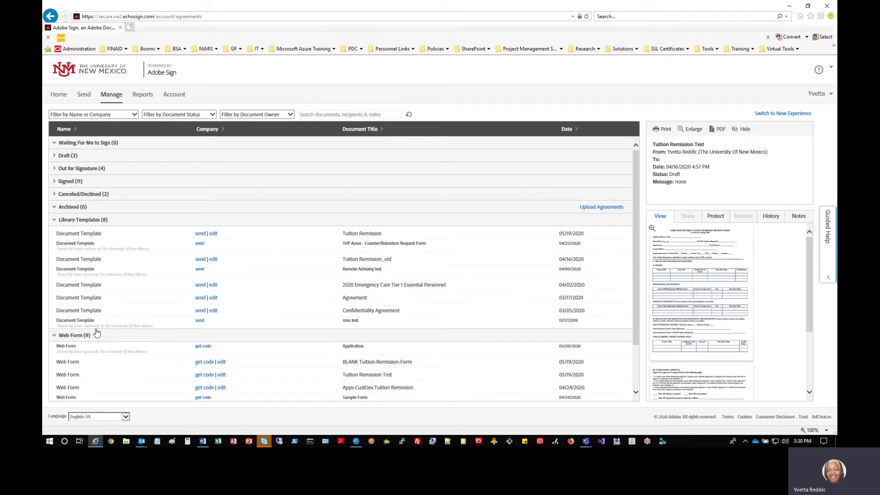
left_click(110, 220)
left_click(85, 95)
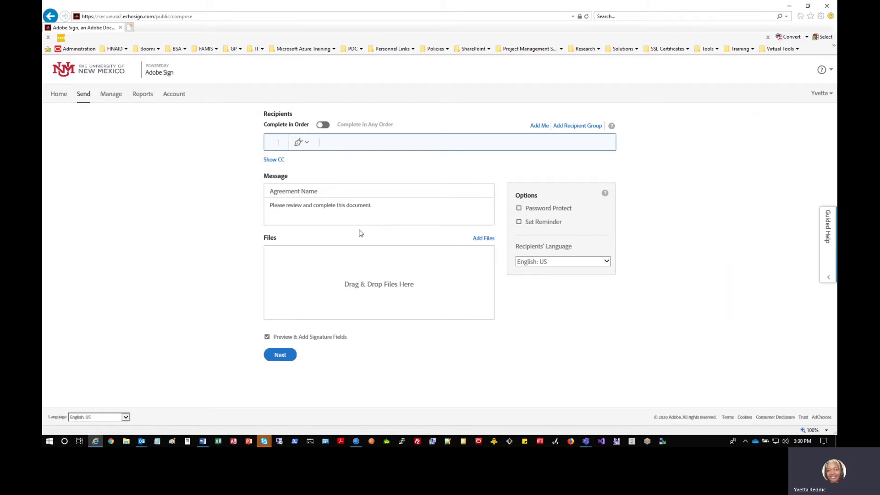
- From Home, choose Tuition Remission in Send from Library and start a new agreement
left_click(59, 93)
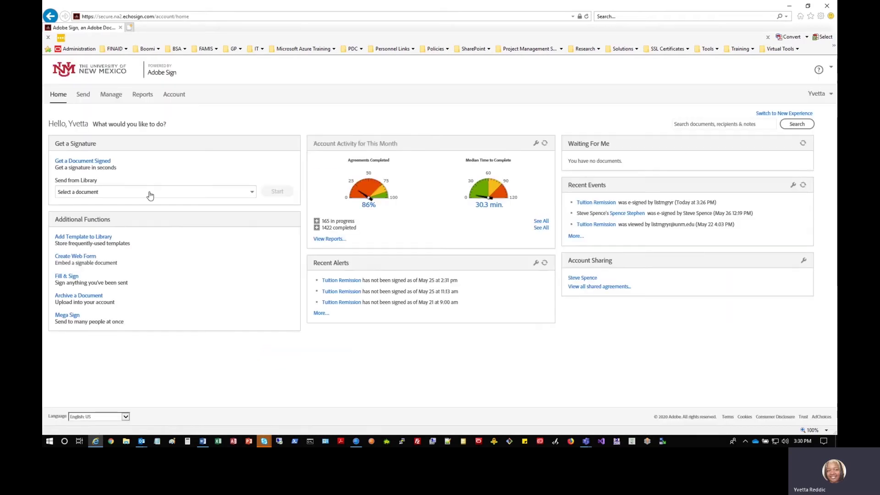
left_click(250, 191)
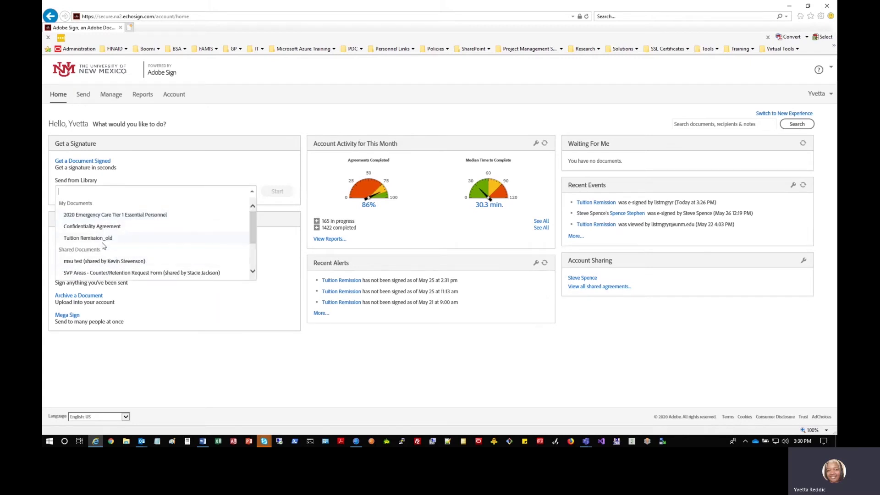
scroll(108, 257, "down", 1)
left_click(116, 248)
left_click(279, 195)
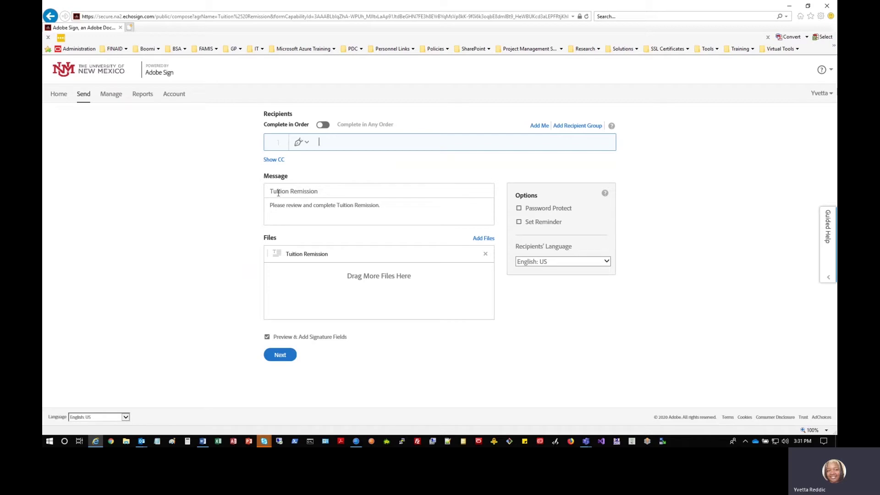
- Add Myself and the suggested second recipient's email address as recipients
left_click(538, 127)
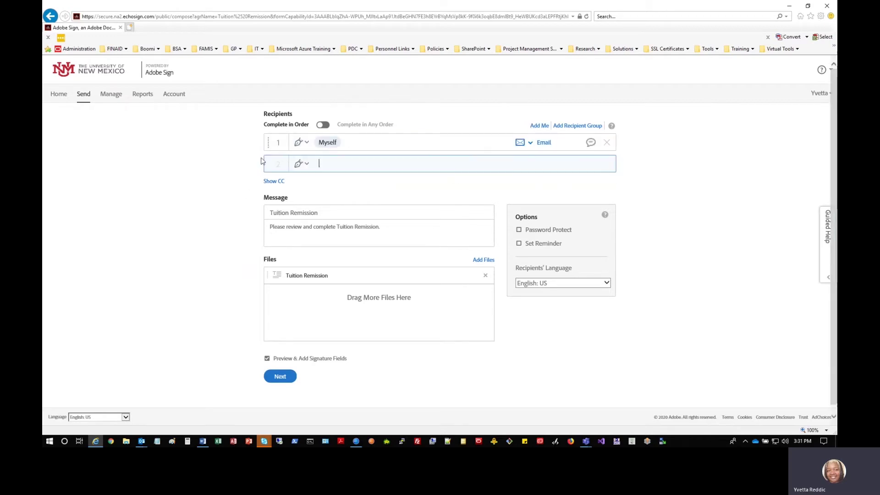
type("listt")
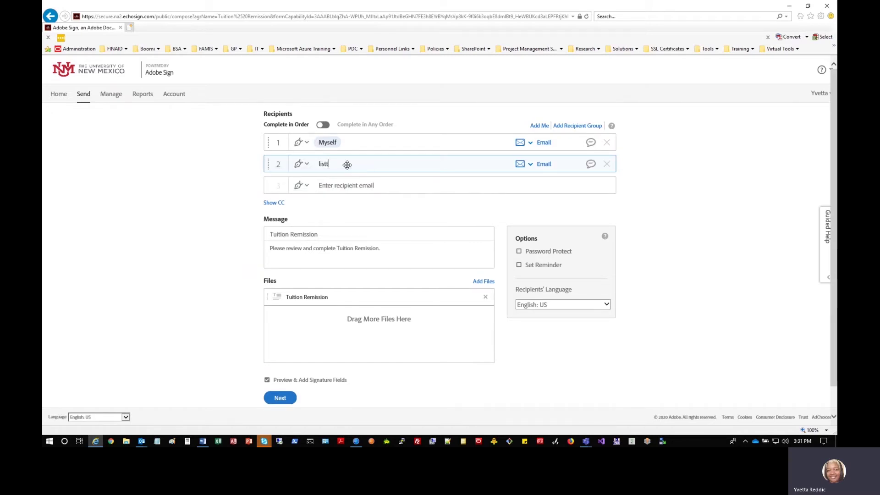
key("BackSpace")
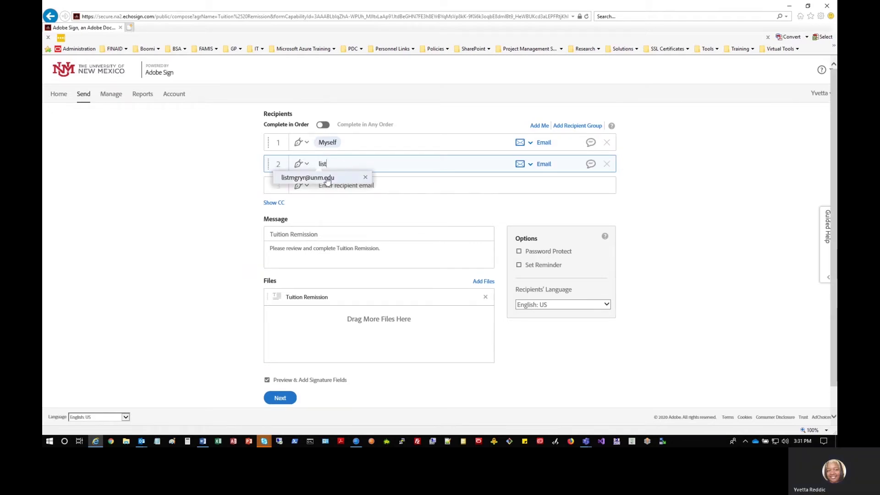
left_click(328, 183)
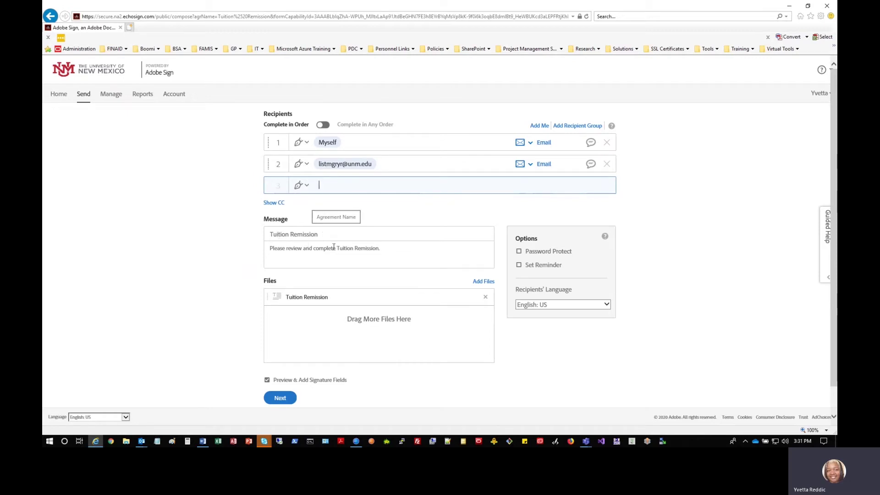
- Turn off Preview & Add Signature Fields and send the Tuition Remission agreement
left_click_drag(397, 250, 232, 256)
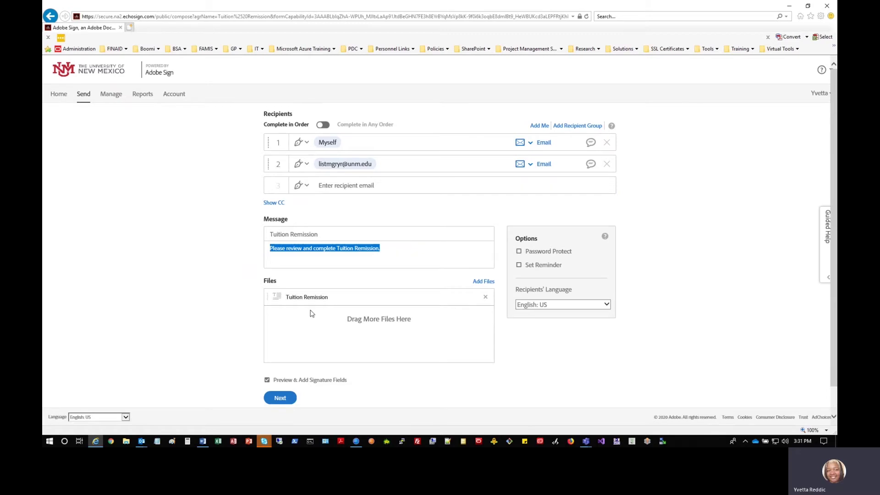
scroll(310, 348, "down", 1)
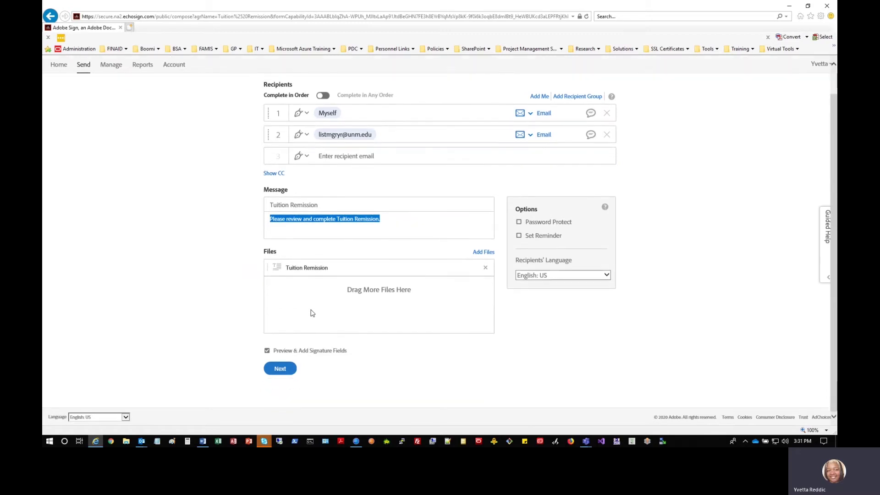
left_click(267, 351)
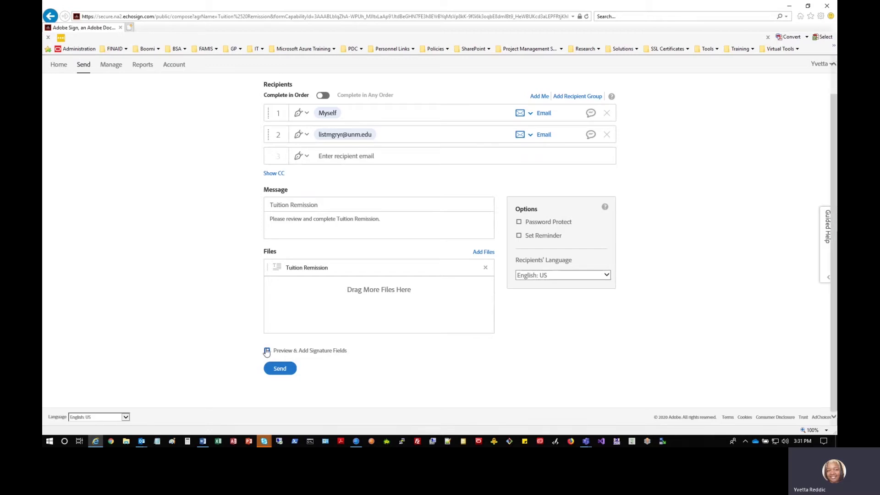
left_click(281, 368)
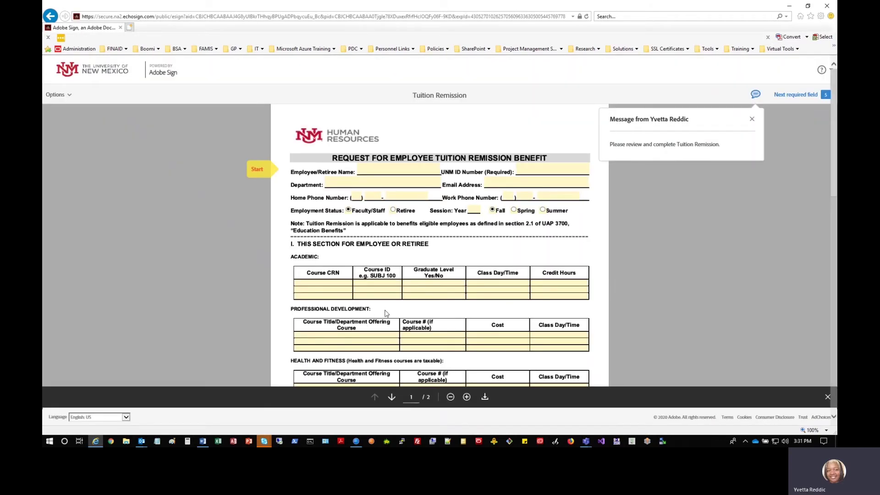
- Enter the employee's full name in the Employee/Retiree Name field, correcting a miscapitalised letter
left_click(387, 169)
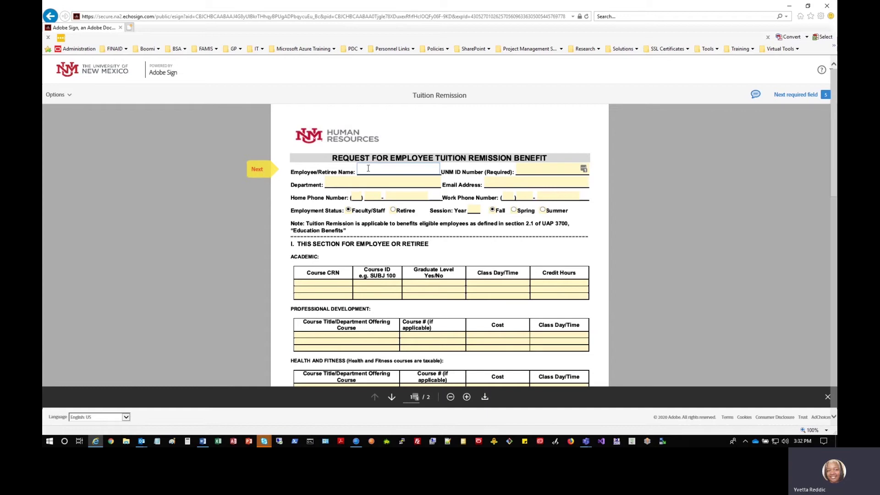
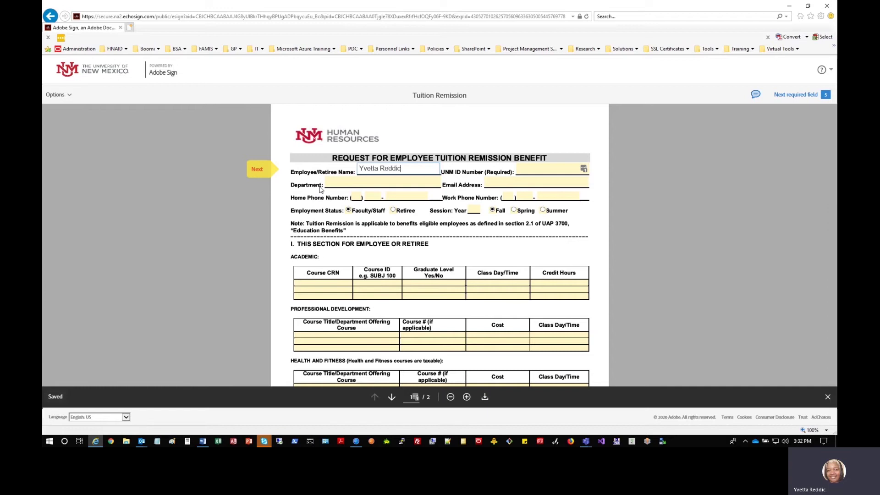
- Skip past the ID, department, email and phone fields and enter 20 as Session Year
left_click(264, 175)
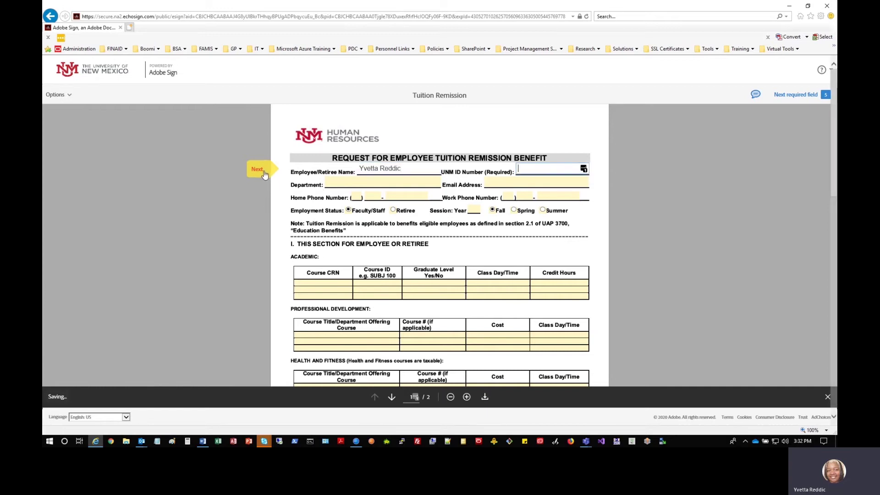
left_click(264, 175)
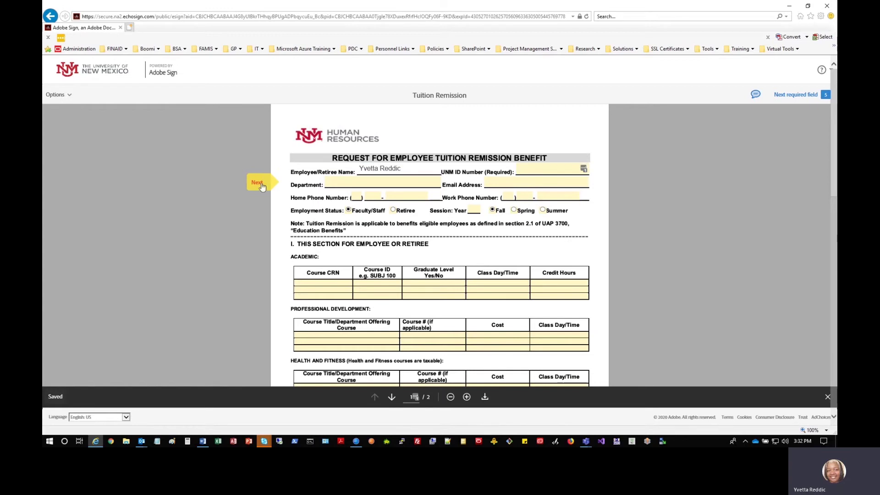
left_click(264, 188)
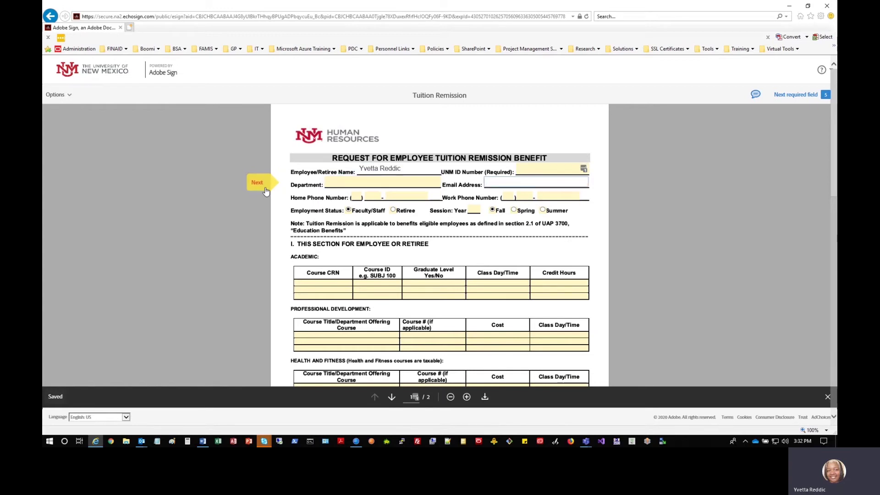
left_click(266, 189)
left_click(269, 204)
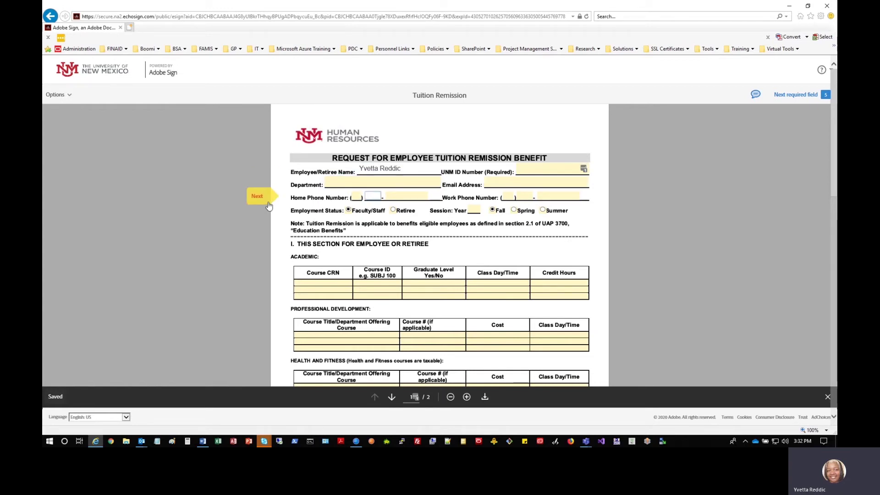
left_click(268, 204)
left_click(269, 204)
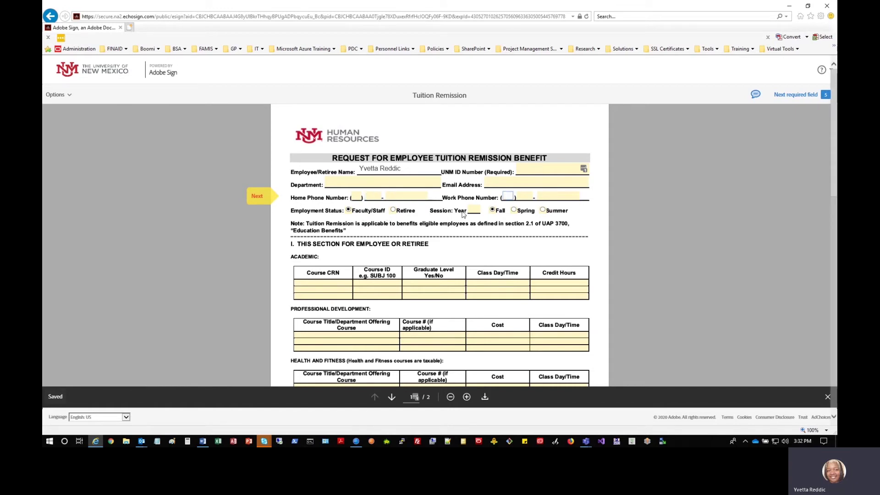
left_click(476, 209)
type("20")
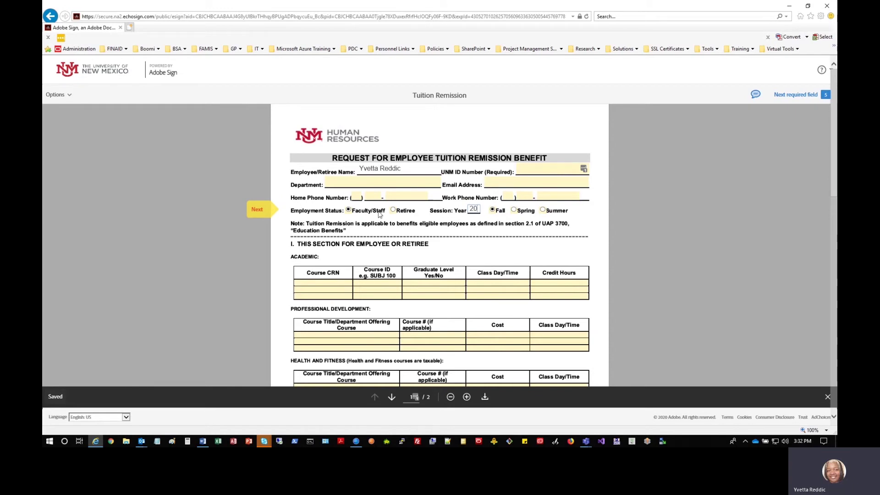
- Scroll to Section IV, Employee Certification, on page 2 to show the signature line
scroll(440, 256, "down", 2)
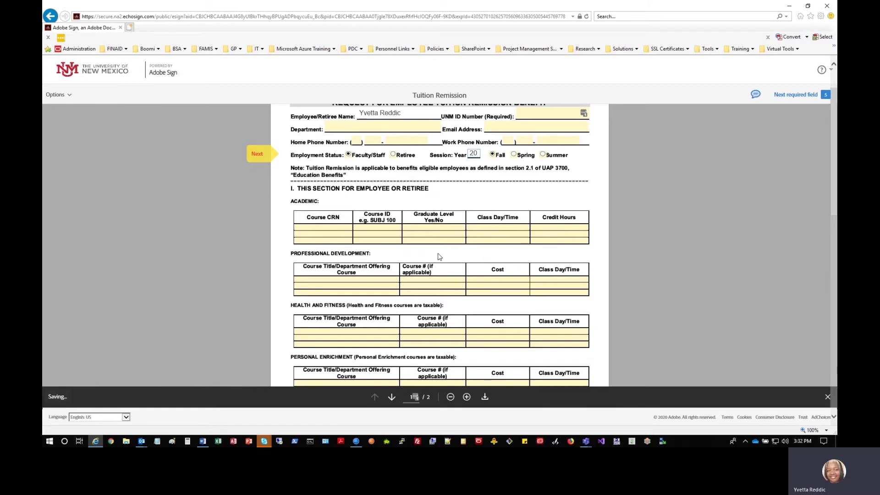
scroll(438, 255, "down", 5)
scroll(439, 253, "down", 9)
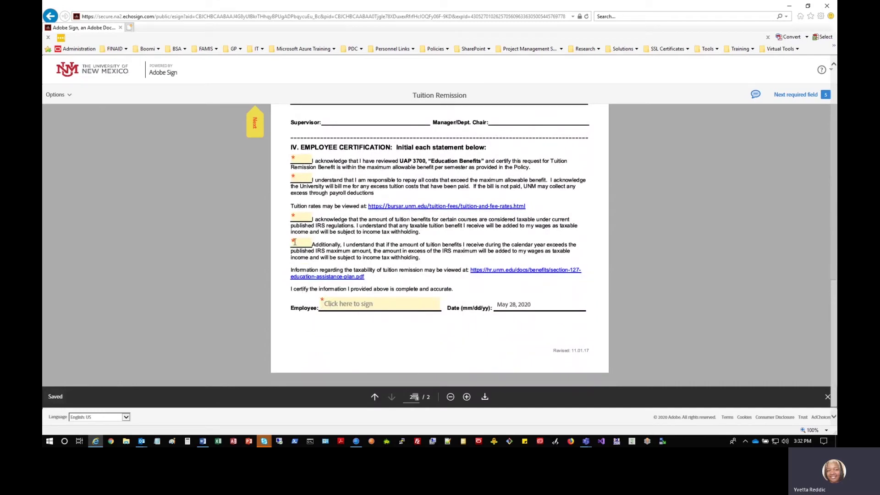
scroll(402, 239, "up", 7)
scroll(402, 239, "up", 6)
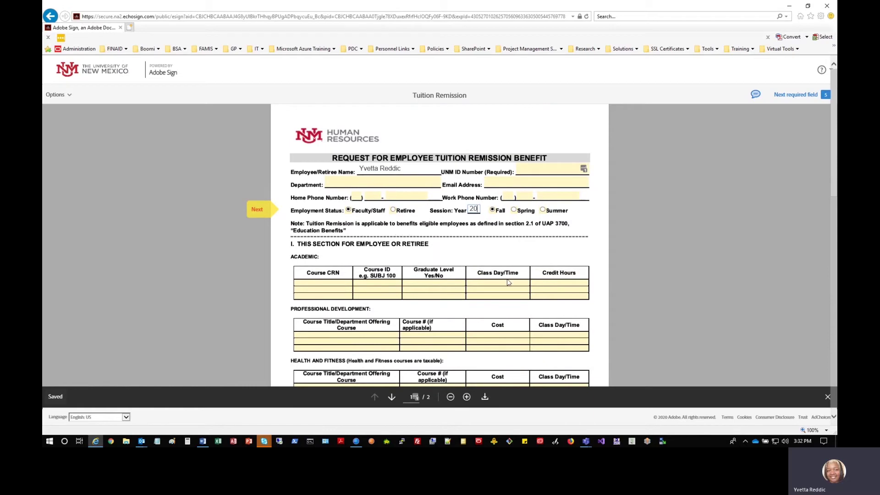
scroll(508, 282, "down", 5)
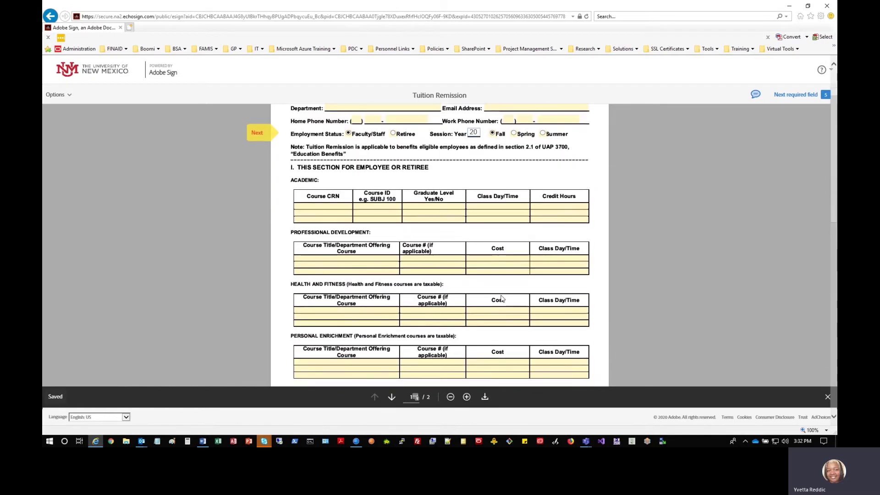
scroll(502, 298, "down", 5)
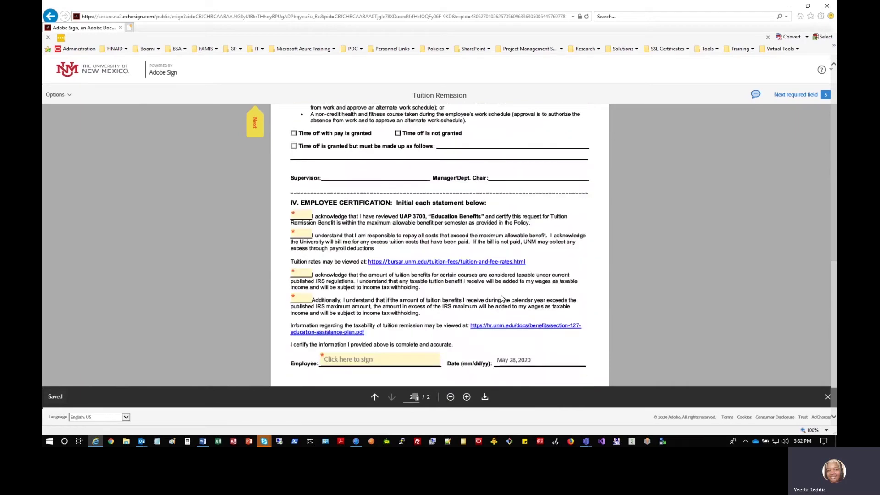
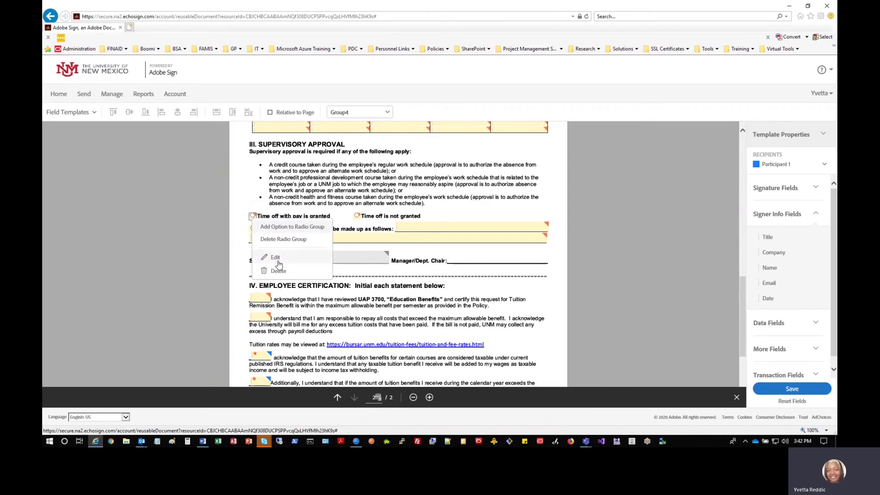
- Assign the time-off radio group (Group4) to Participant 2
left_click(275, 257)
left_click(379, 196)
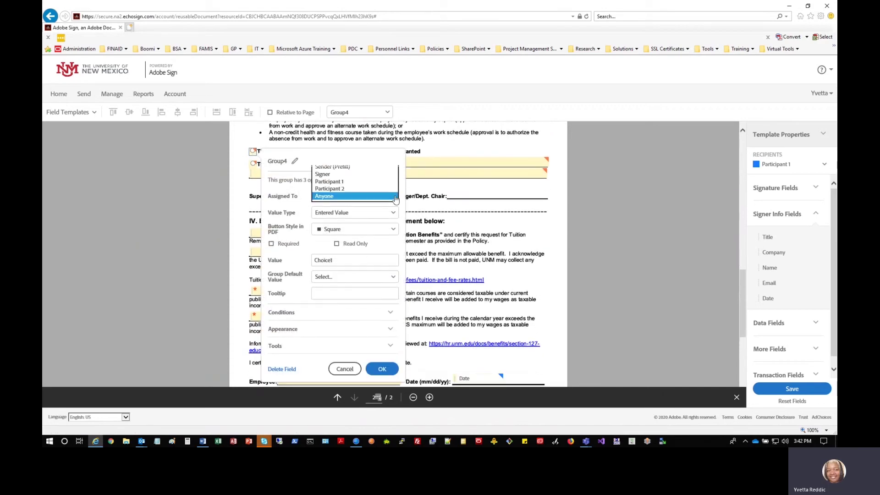
left_click(342, 196)
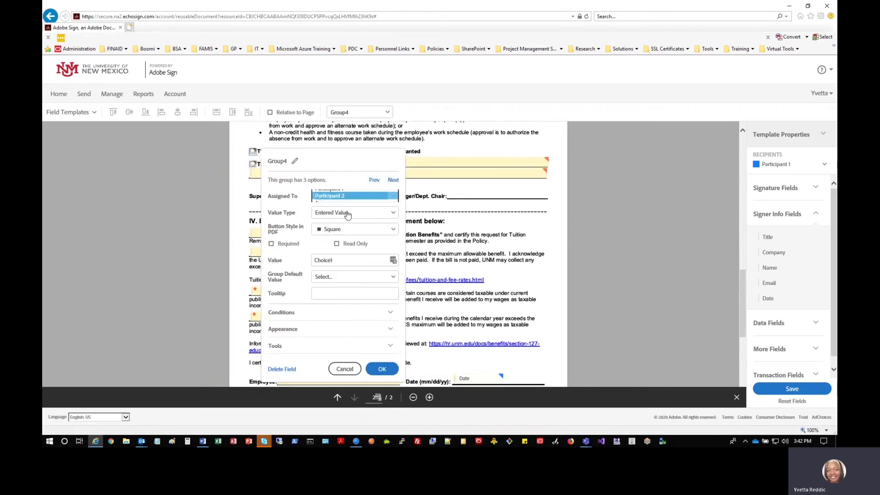
left_click(382, 369)
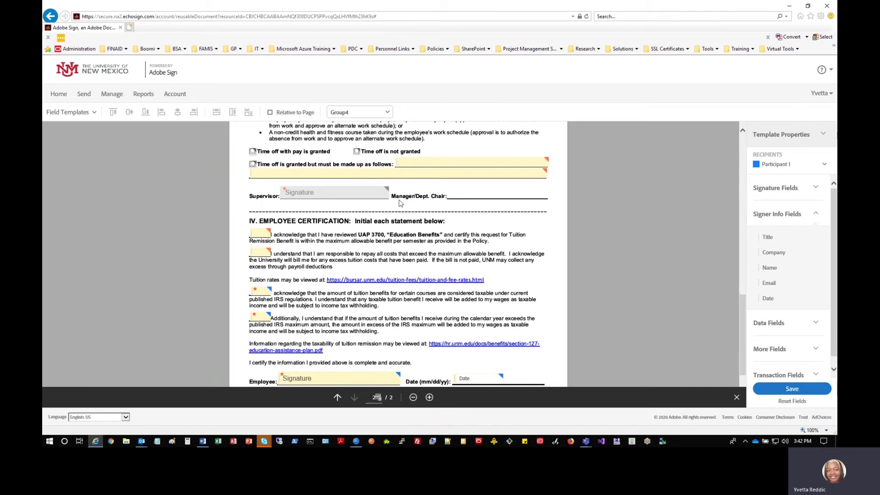
- Check the Supervisor Signature field's settings and save the form as a library template
left_click(347, 194)
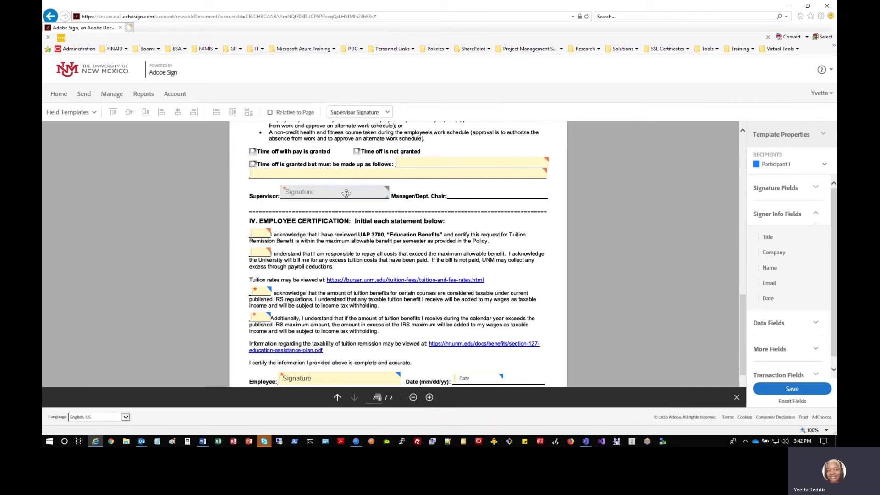
right_click(347, 197)
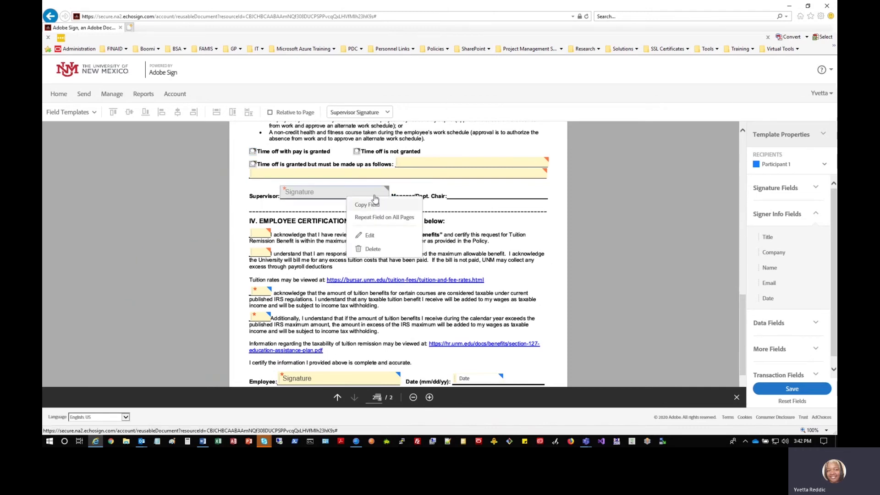
left_click(376, 236)
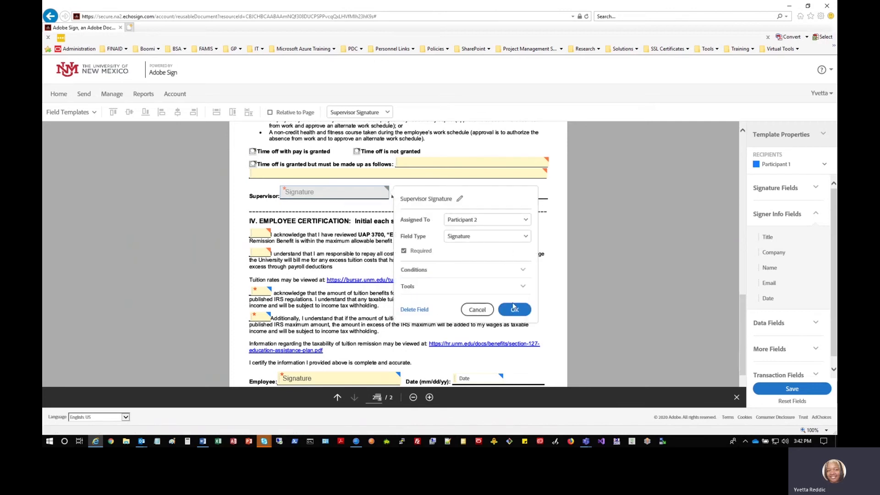
left_click(477, 310)
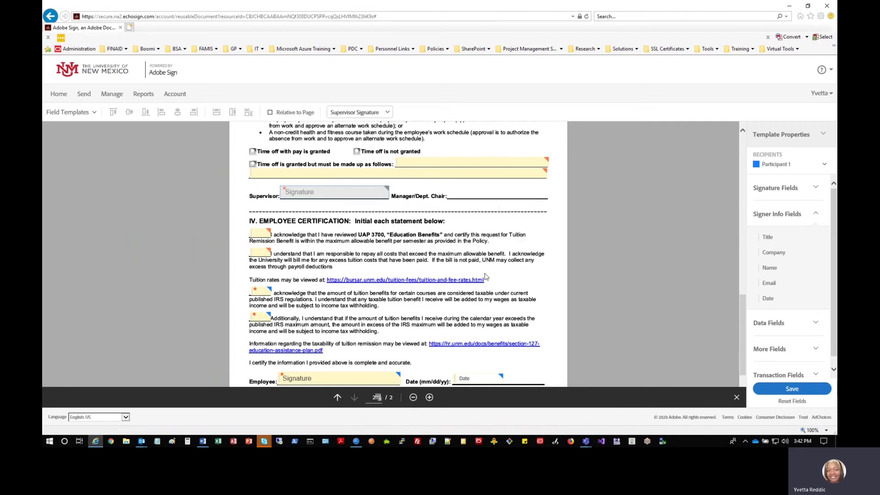
left_click(795, 390)
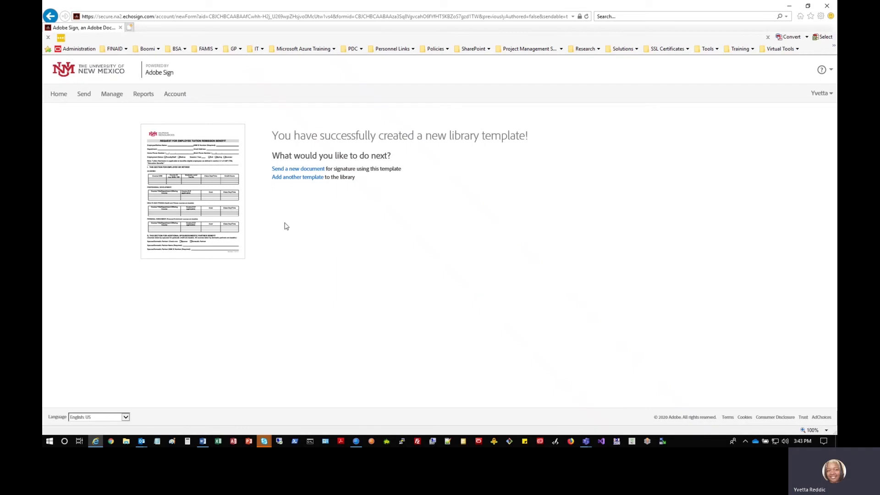
- Browse the library templates from Home, then start publishing a new web form
left_click(61, 98)
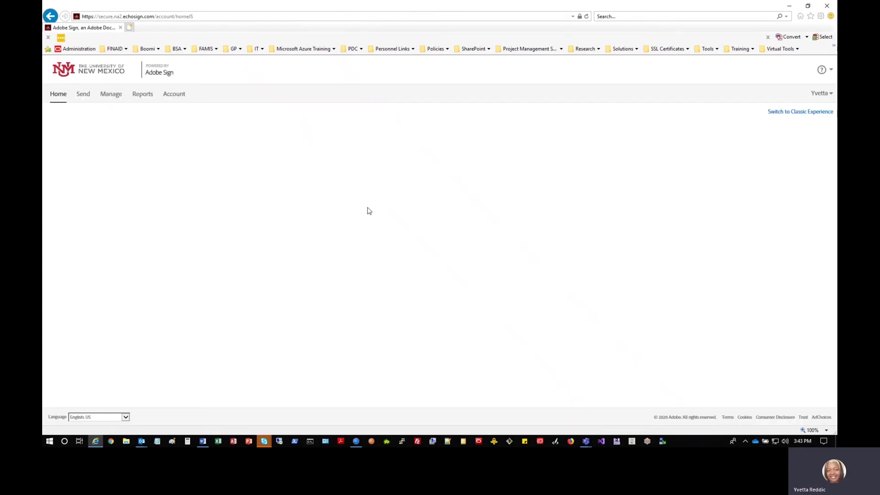
left_click(463, 202)
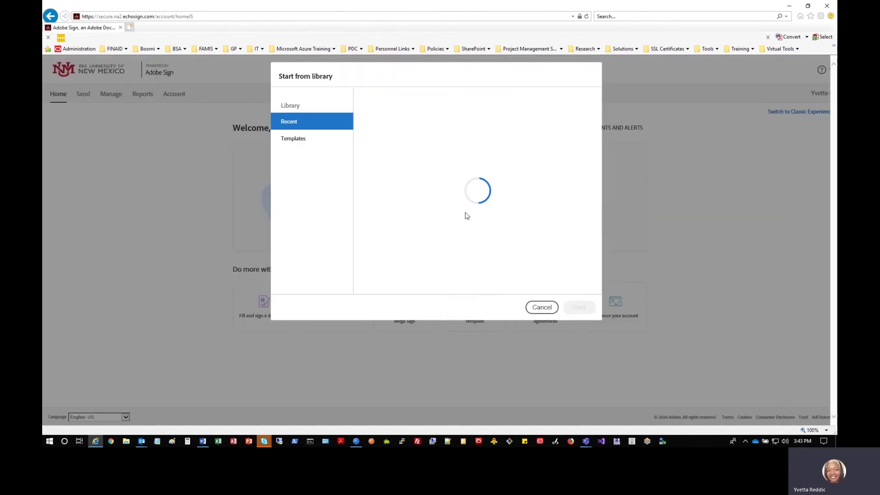
left_click(311, 153)
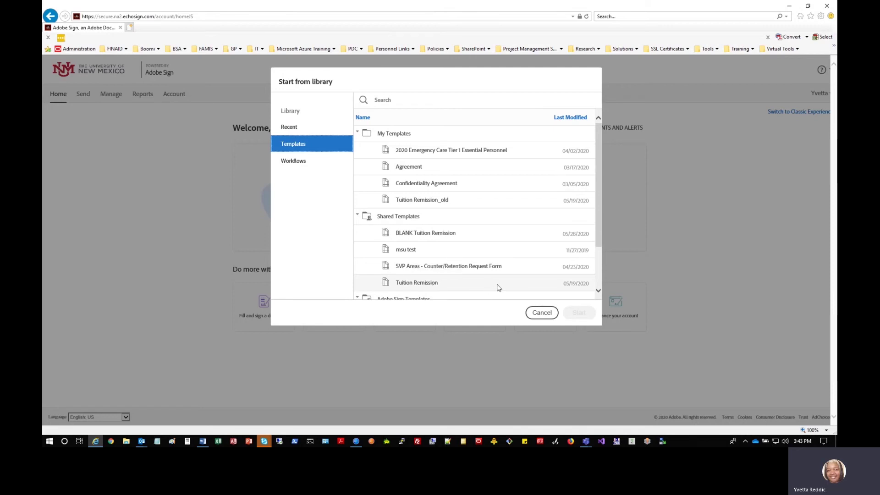
left_click(541, 313)
left_click(337, 316)
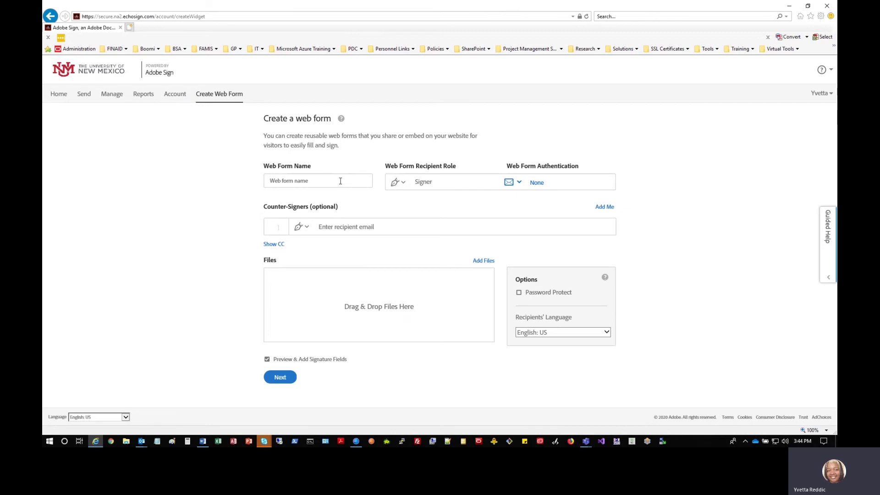
- Name the web form 'Tuition Remission', add Myself as counter-signer 1, and choose a colleague's email as counter-signer 2
left_click(340, 181)
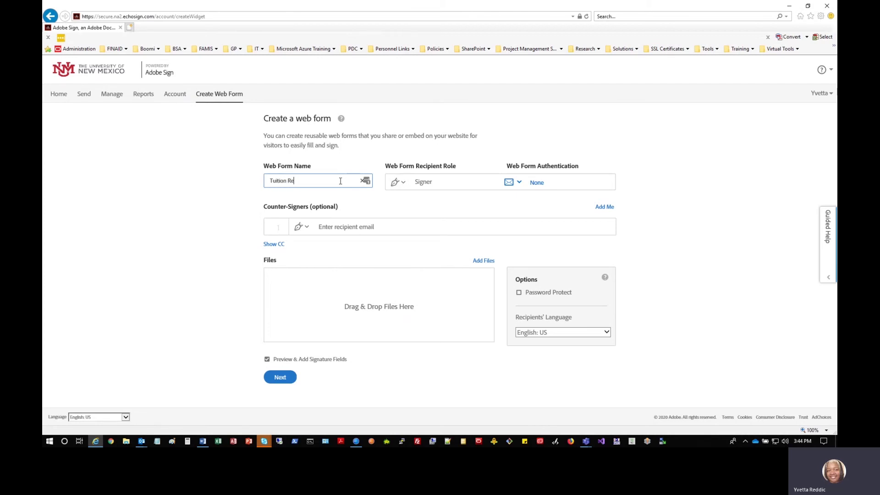
type("n")
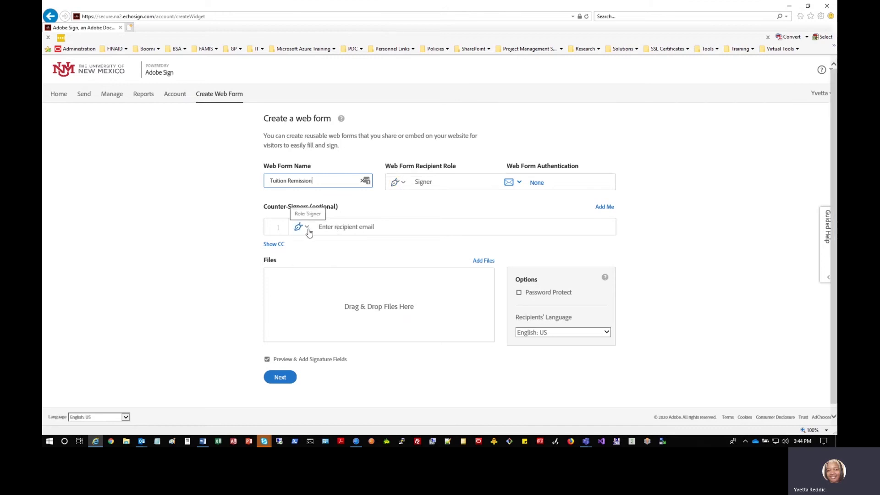
left_click(342, 229)
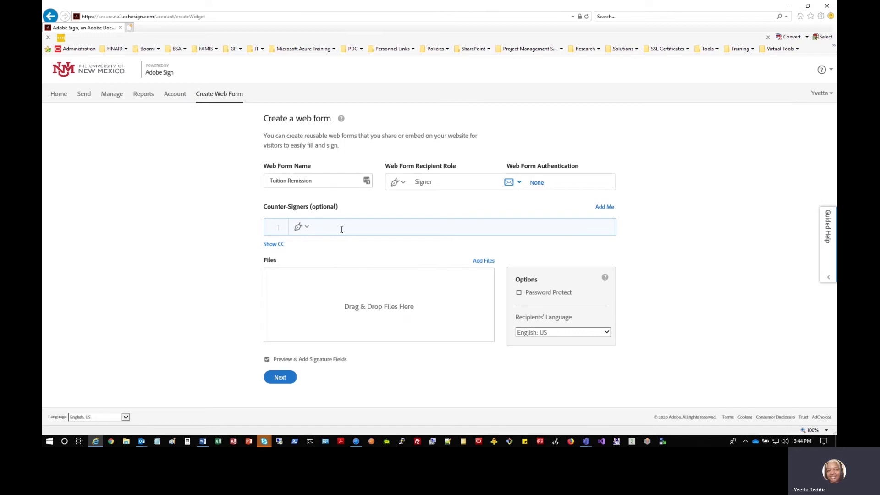
left_click(604, 206)
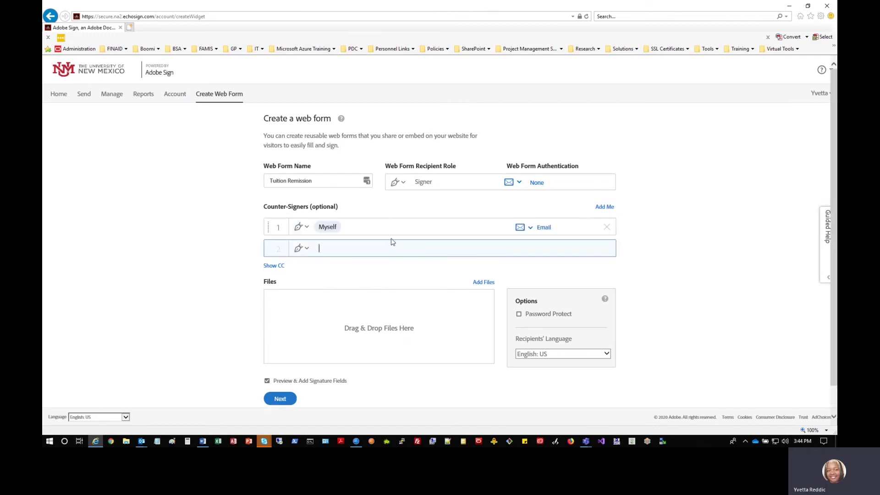
type("listt")
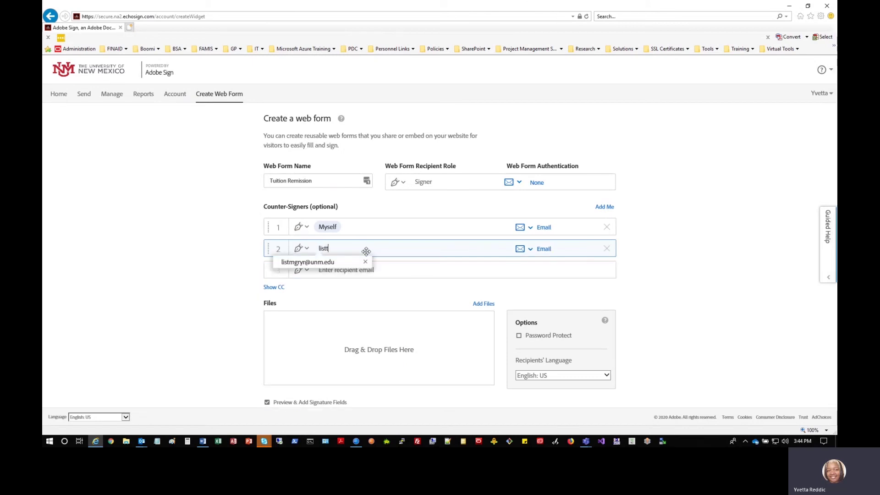
key("BackSpace")
type("m")
left_click(340, 265)
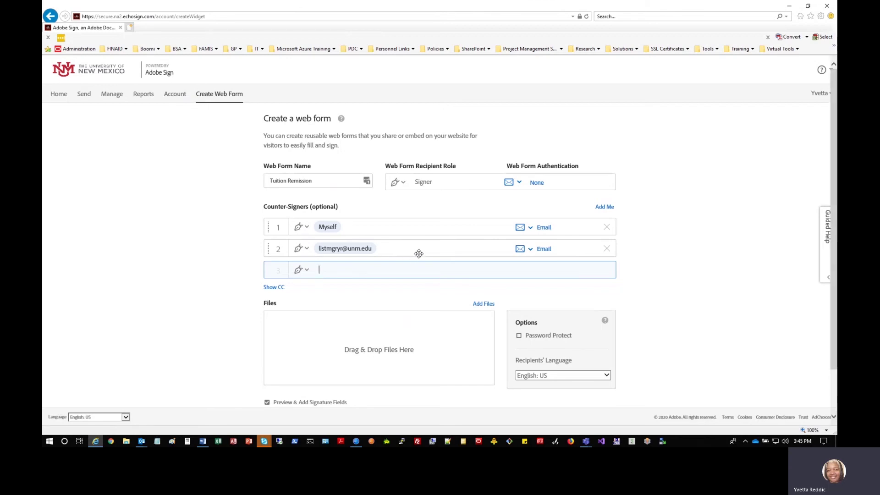
- Upload BLANK Tuition-Remission-Form.pdf from the computer and continue to field placement
left_click(479, 303)
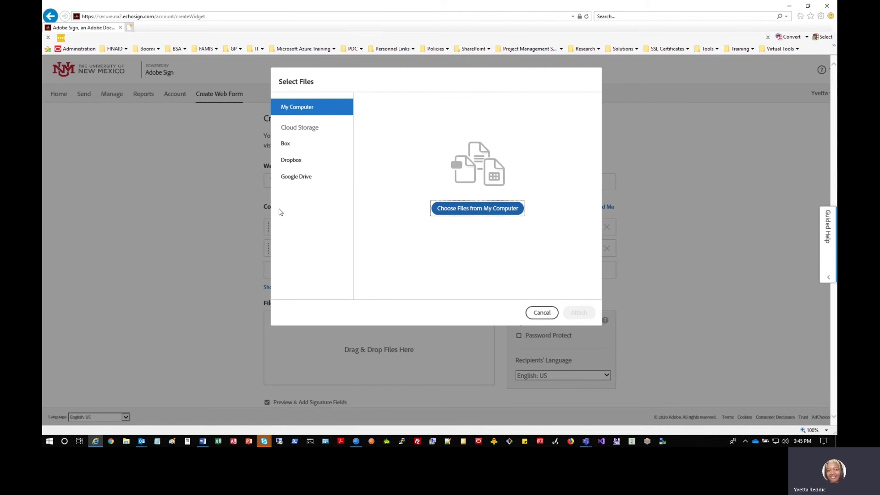
left_click(459, 210)
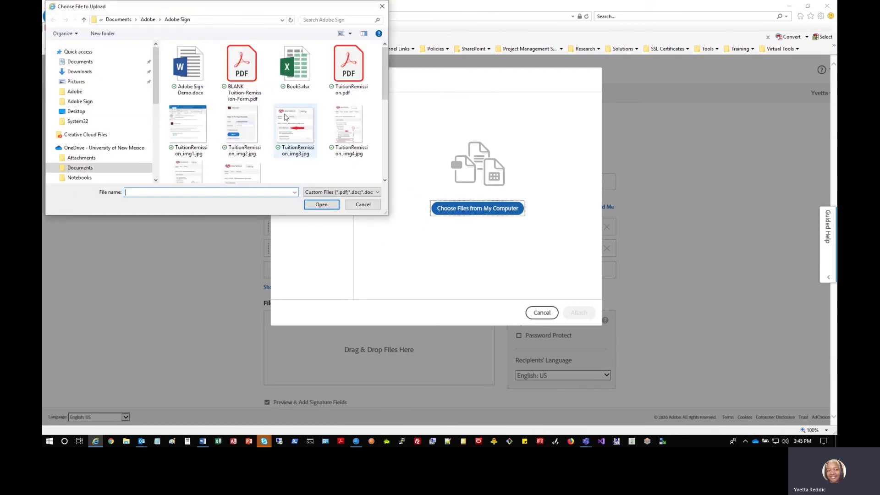
left_click(250, 74)
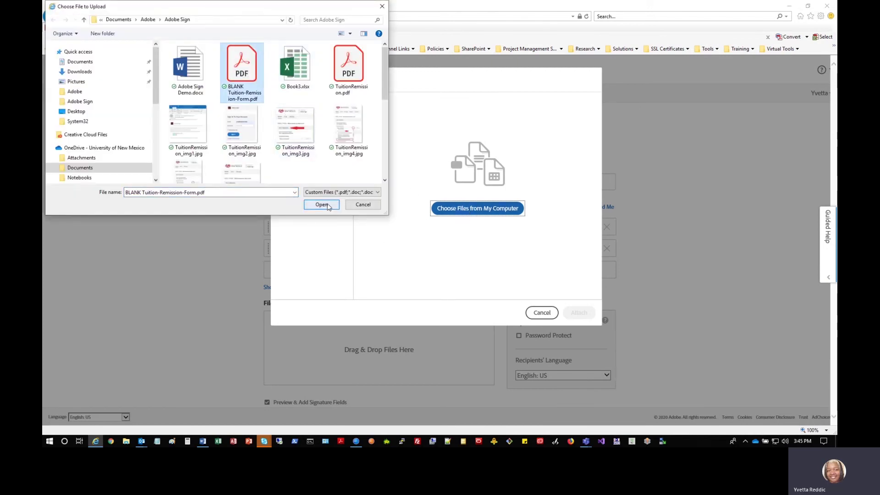
left_click(321, 205)
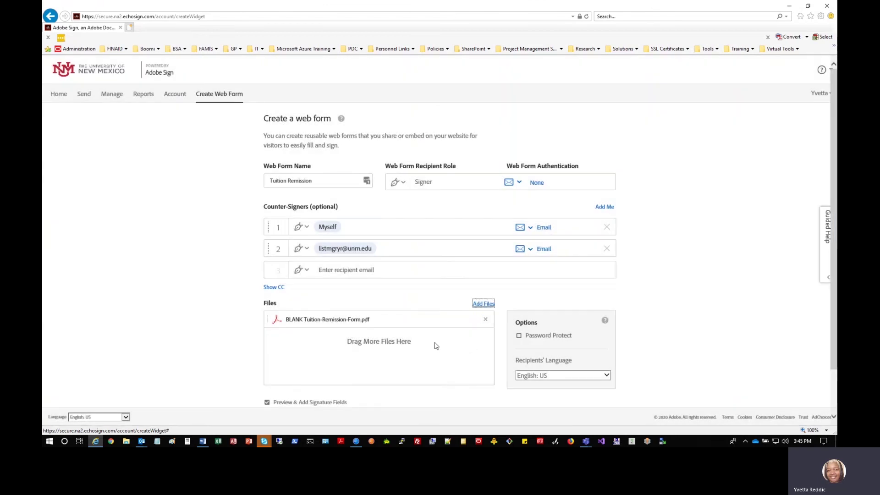
scroll(436, 345, "down", 2)
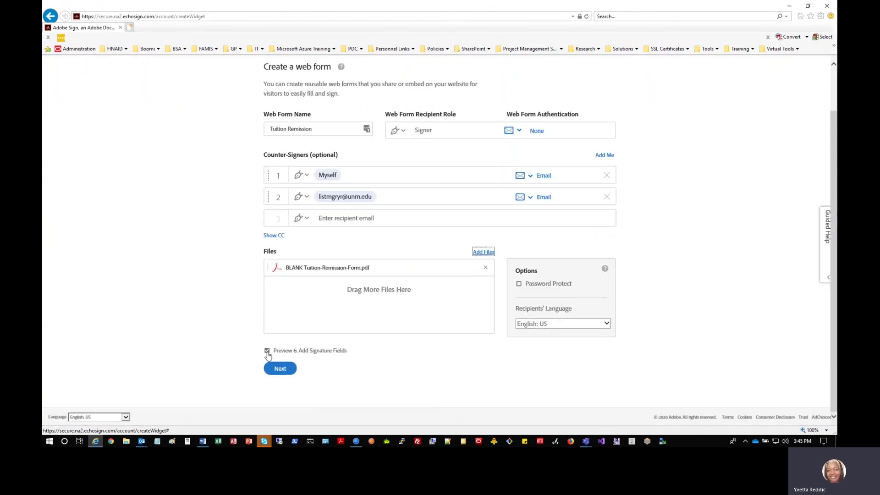
left_click(284, 375)
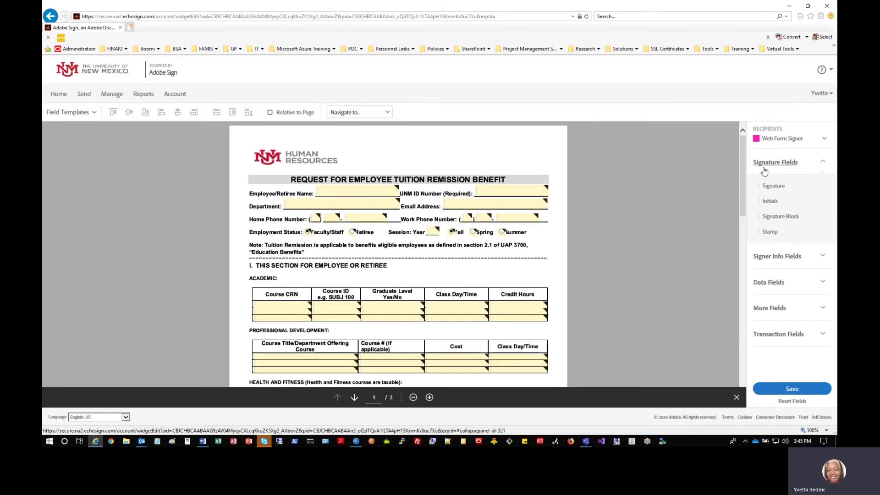
left_click(824, 139)
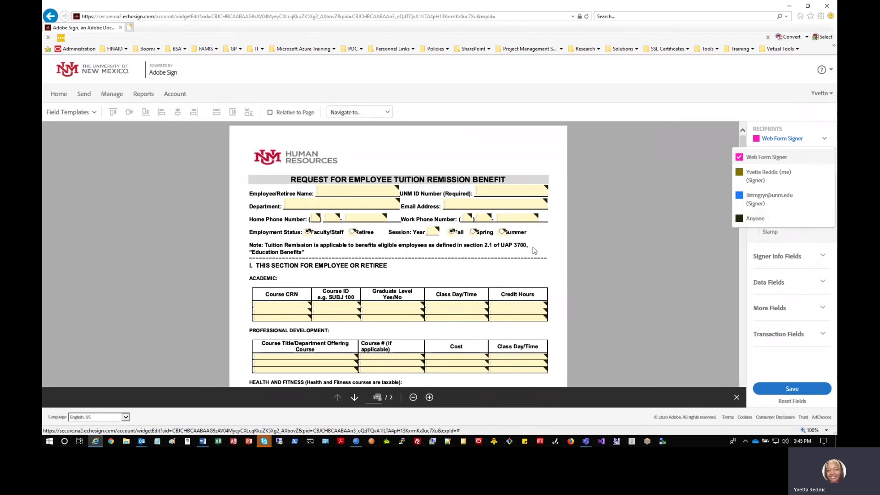
left_click(689, 226)
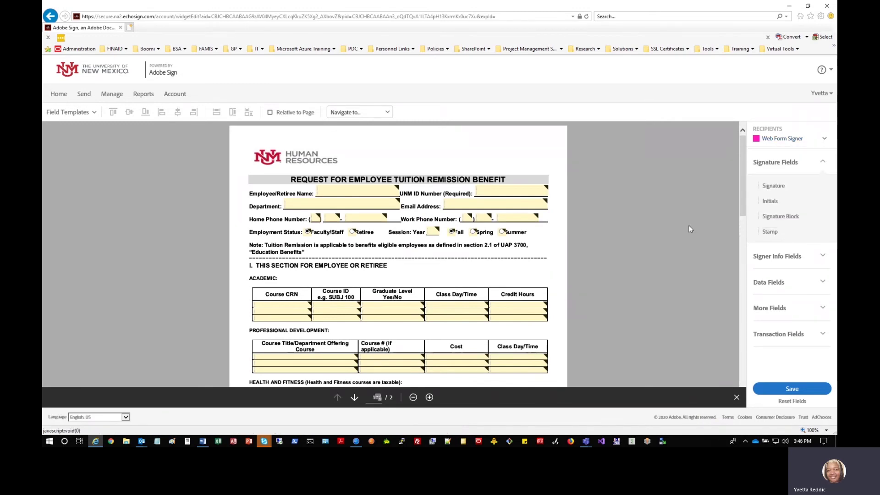
scroll(650, 224, "down", 15)
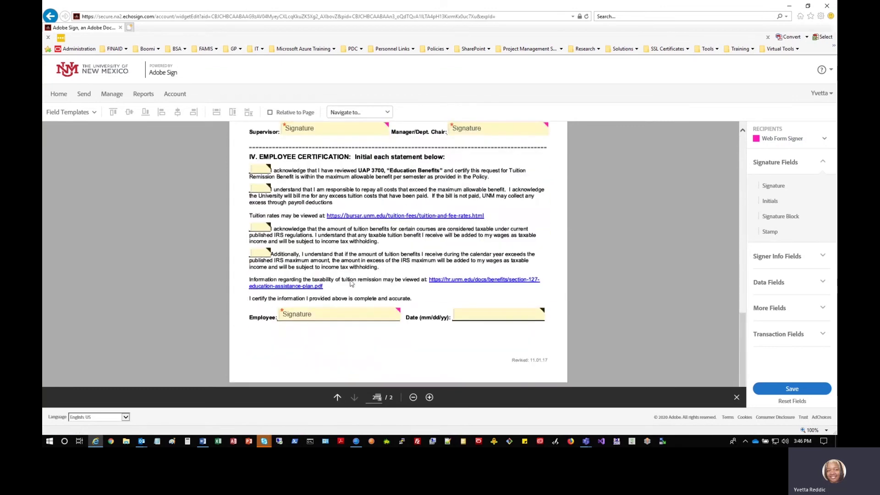
left_click(355, 317)
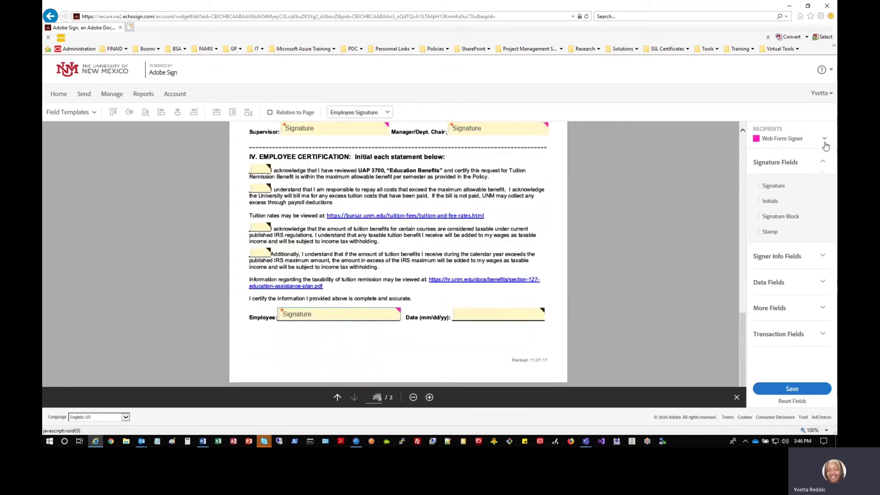
left_click(340, 314)
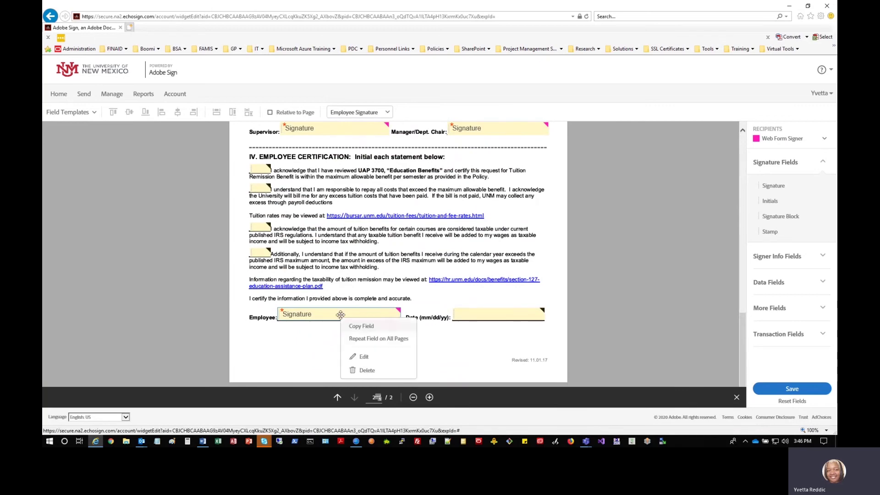
left_click(363, 357)
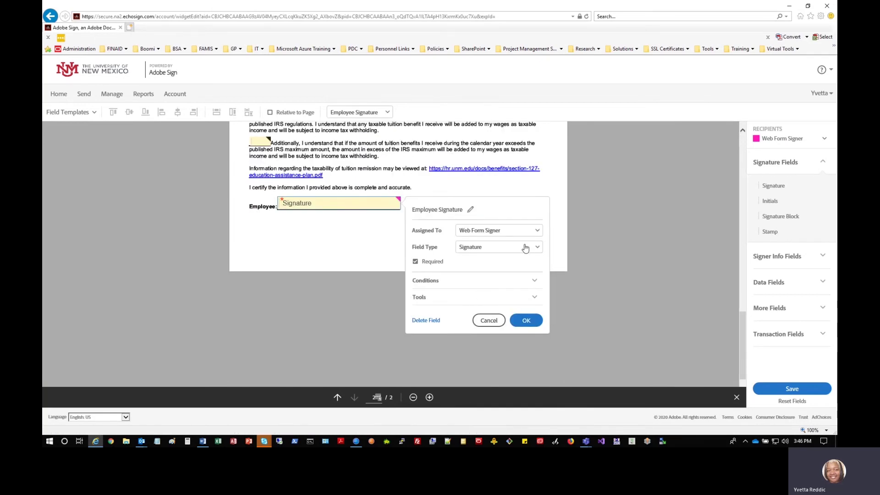
left_click(536, 232)
key("Escape")
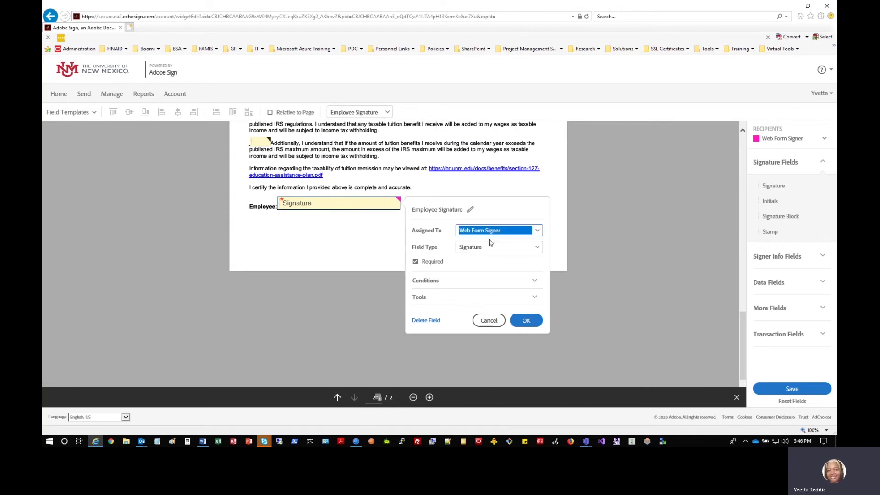
left_click(533, 233)
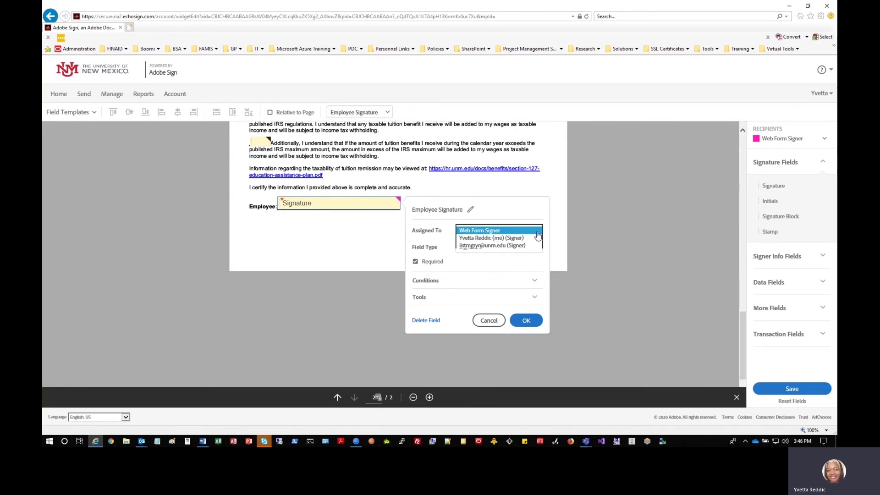
left_click(492, 240)
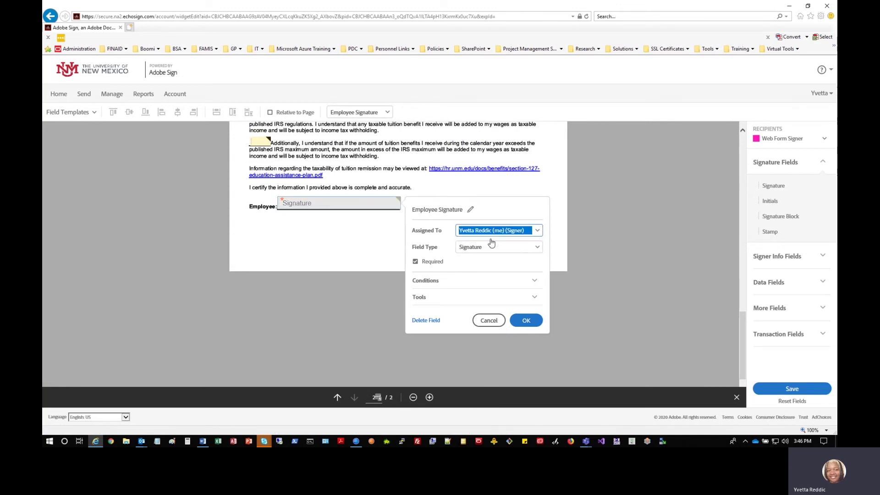
left_click(525, 320)
scroll(455, 290, "up", 3)
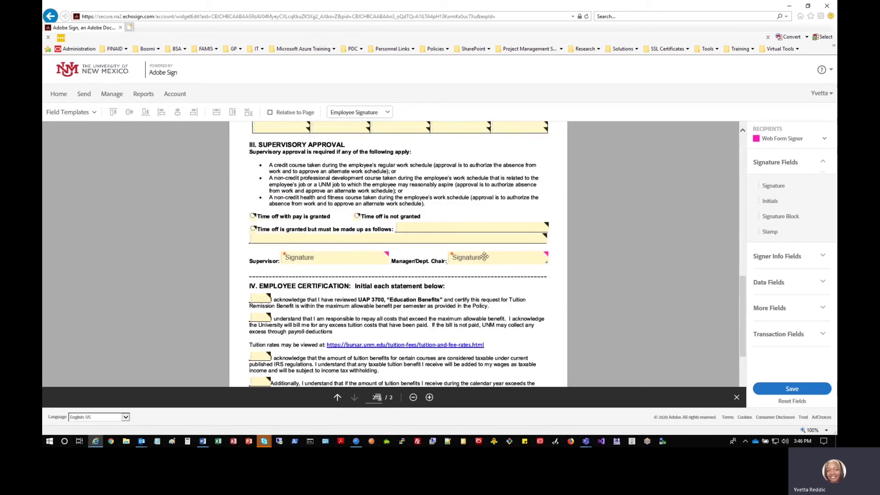
scroll(386, 314, "down", 3)
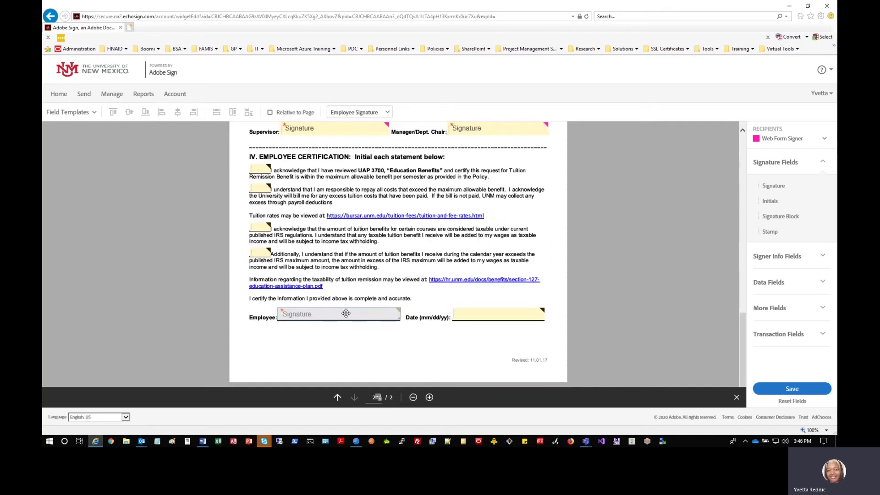
right_click(346, 315)
left_click(376, 356)
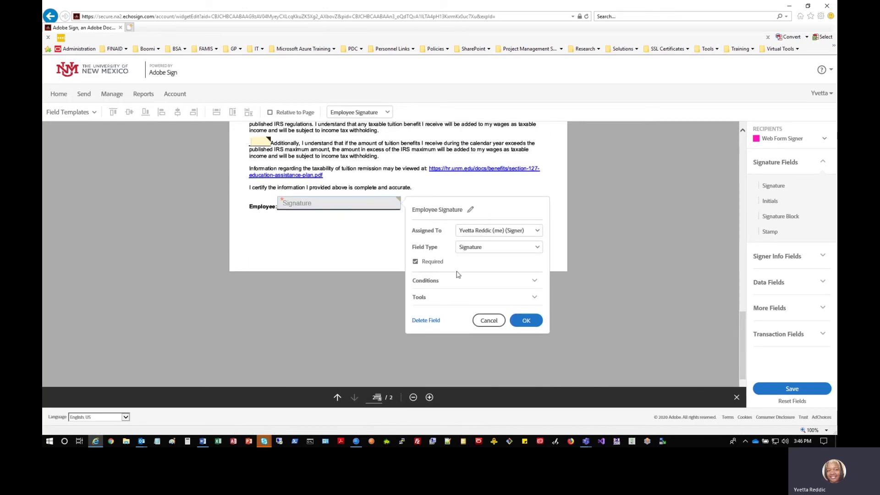
left_click(537, 231)
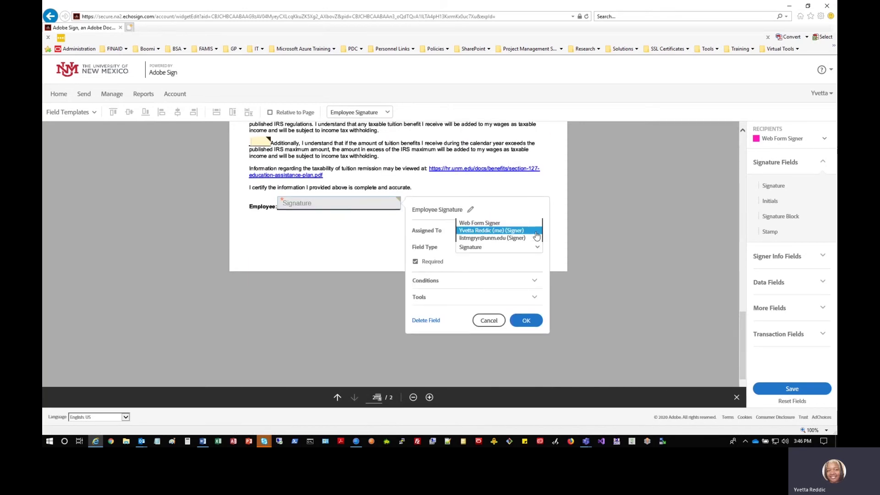
left_click(490, 223)
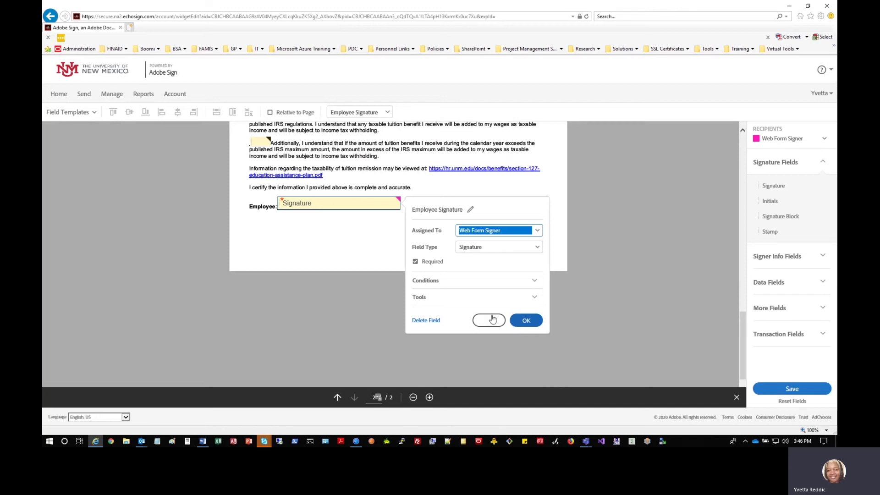
left_click(338, 248)
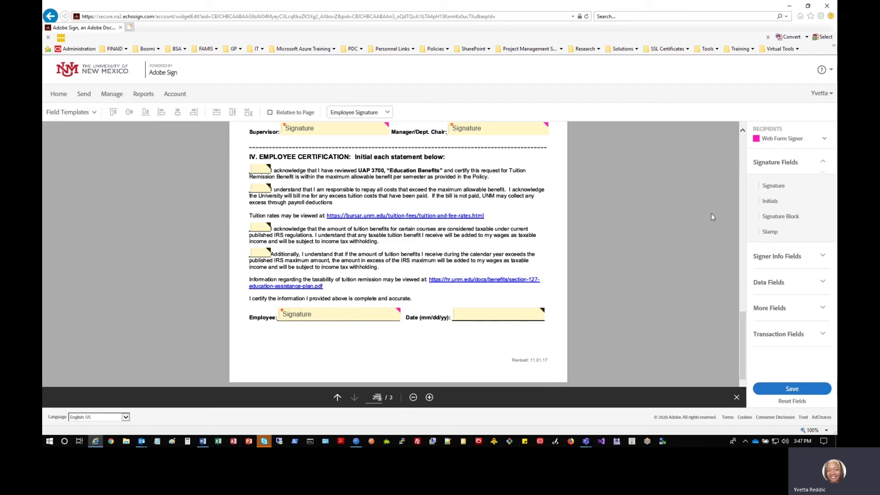
right_click(370, 316)
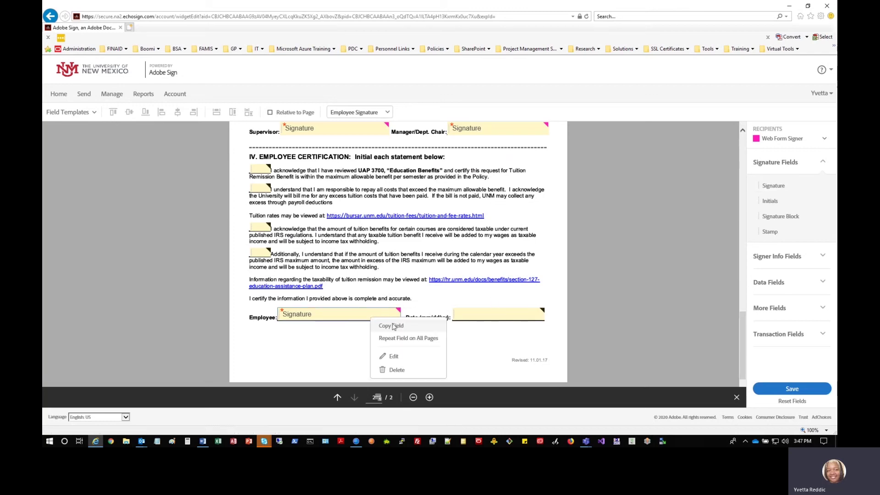
left_click(394, 357)
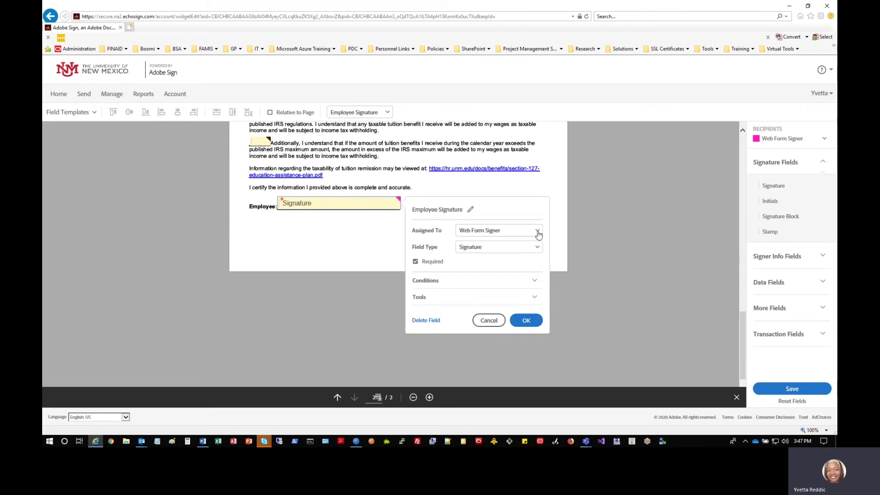
left_click(538, 235)
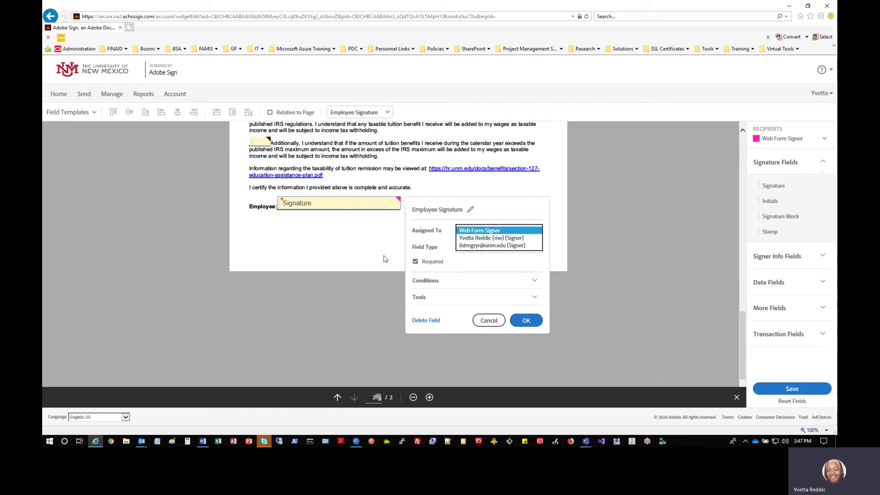
left_click(489, 321)
scroll(346, 214, "up", 1)
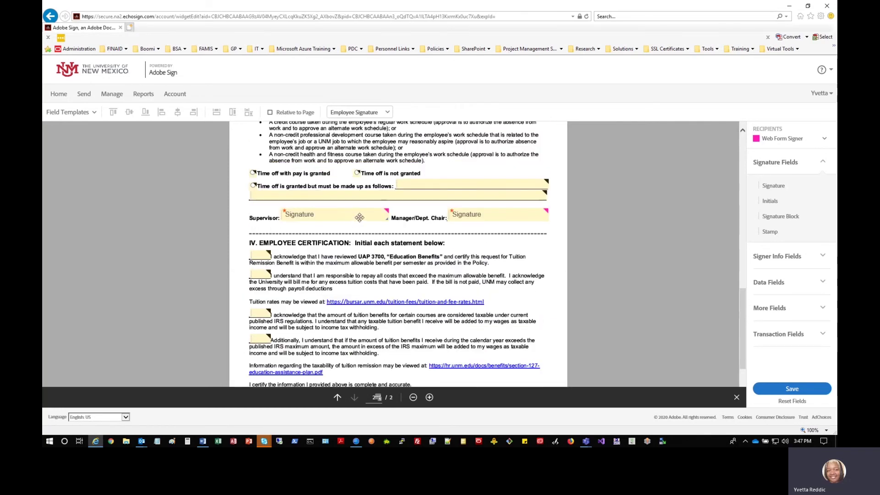
- Assign the Supervisor Signature field to the supervisor's email signer and save the web form
left_click(378, 214)
right_click(378, 215)
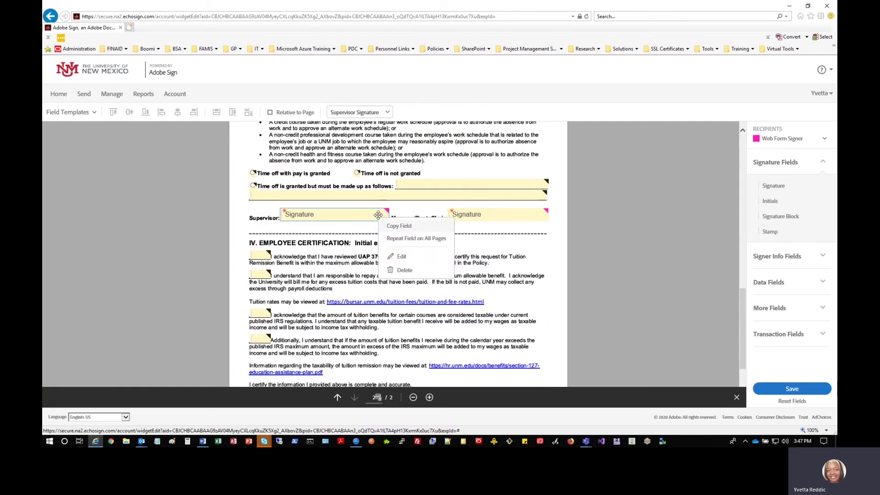
left_click(401, 259)
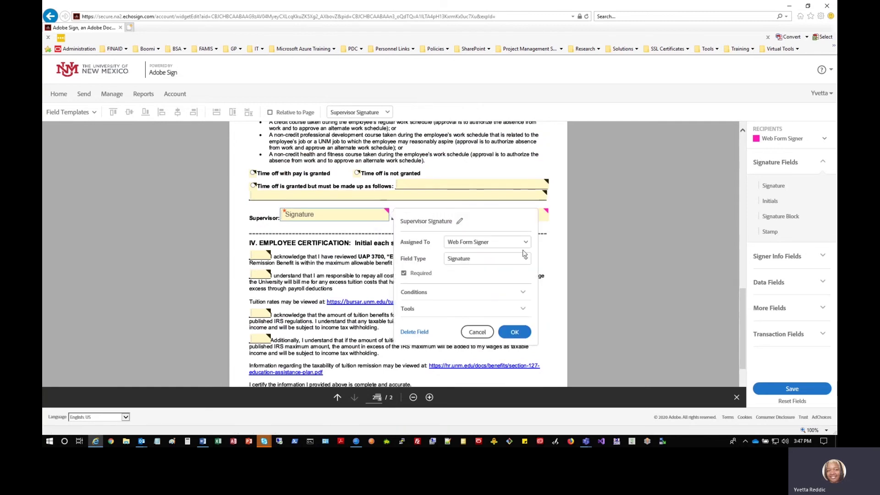
left_click(525, 243)
key("Escape")
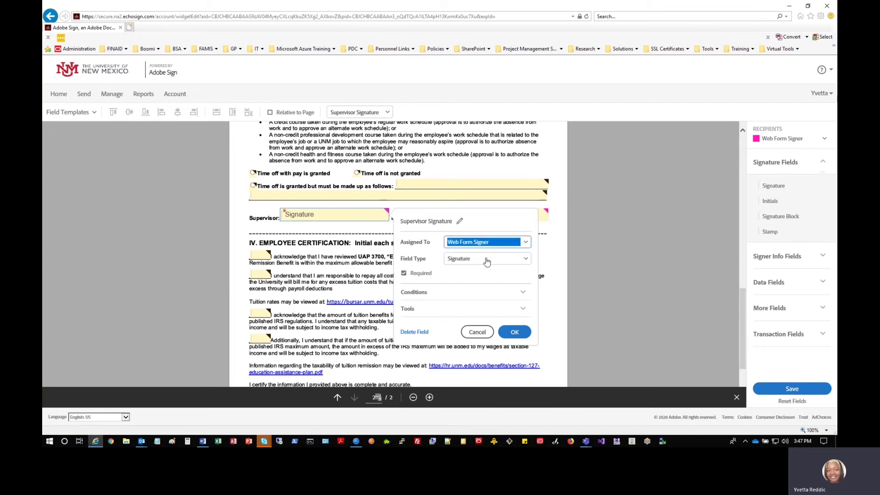
left_click(525, 243)
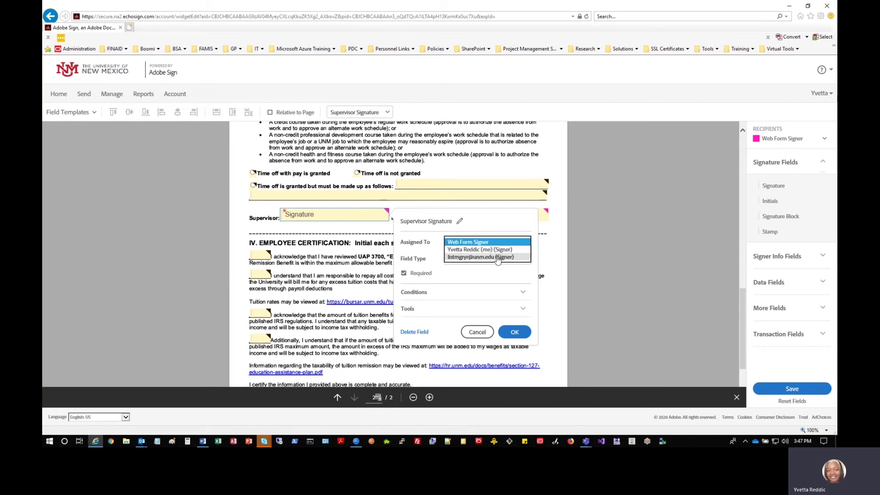
left_click(498, 258)
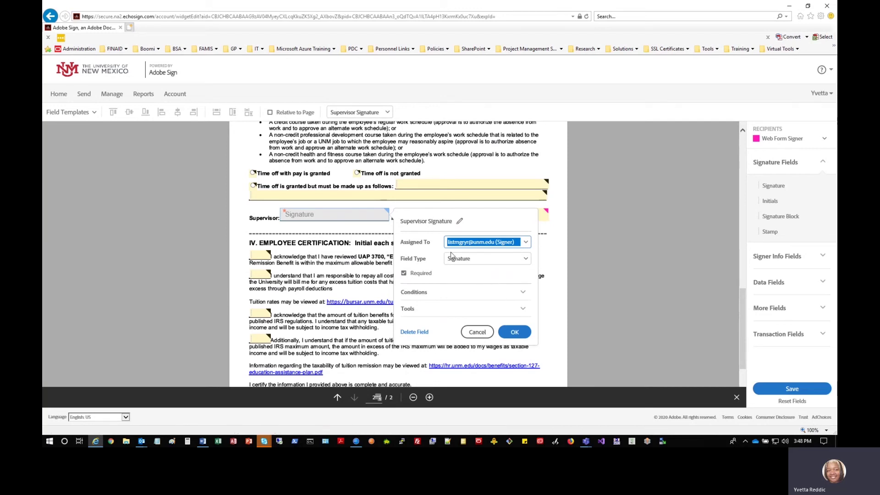
left_click(517, 334)
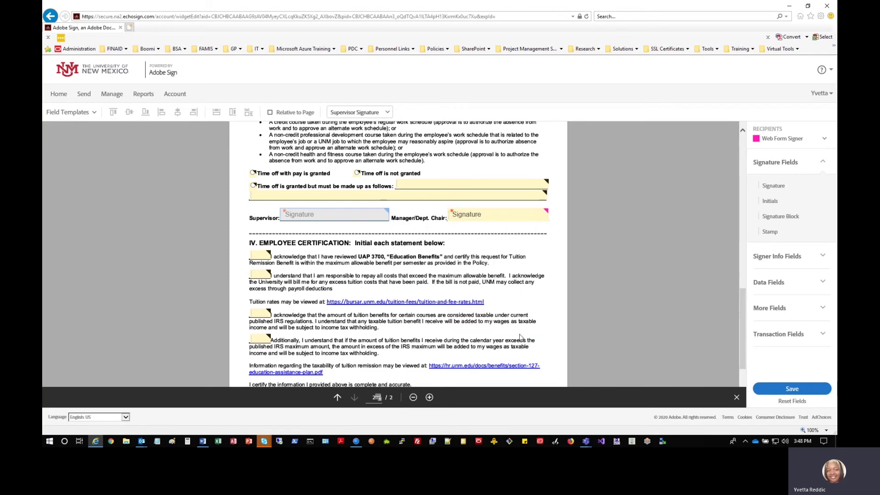
left_click(792, 389)
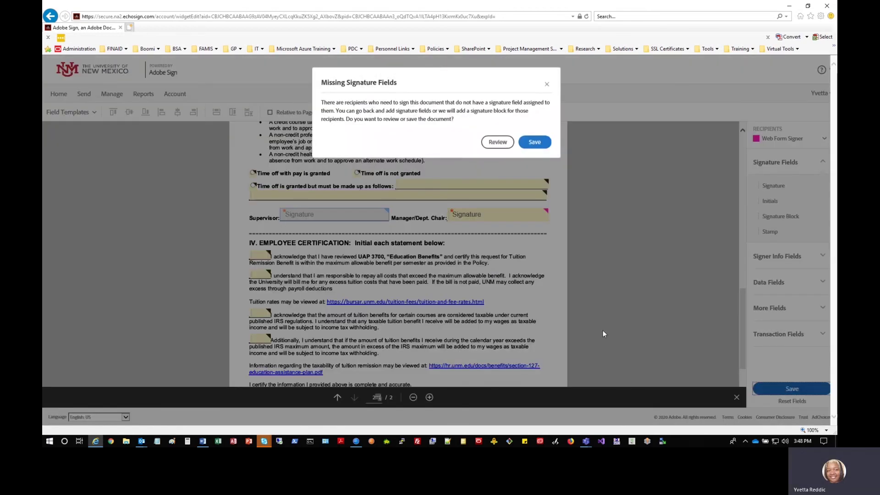
- Save despite the missing signature fields, copy the Web Form URL, and open a new tab
left_click(537, 146)
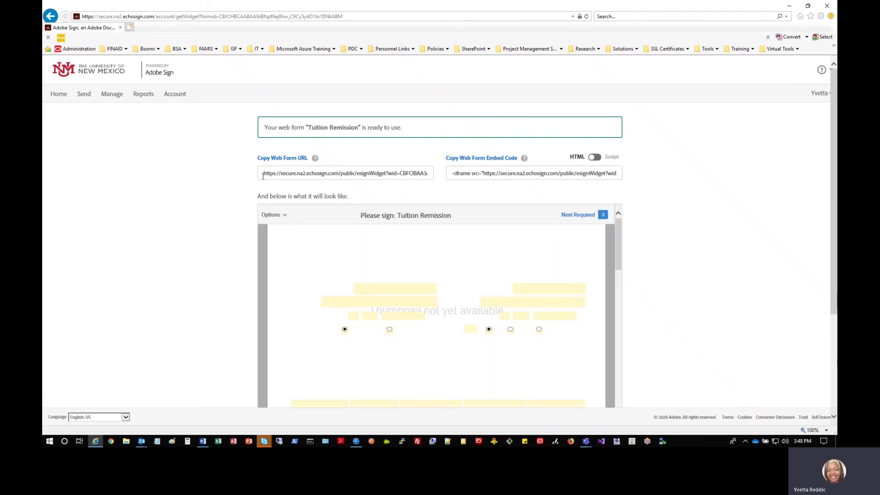
left_click_drag(263, 177, 517, 189)
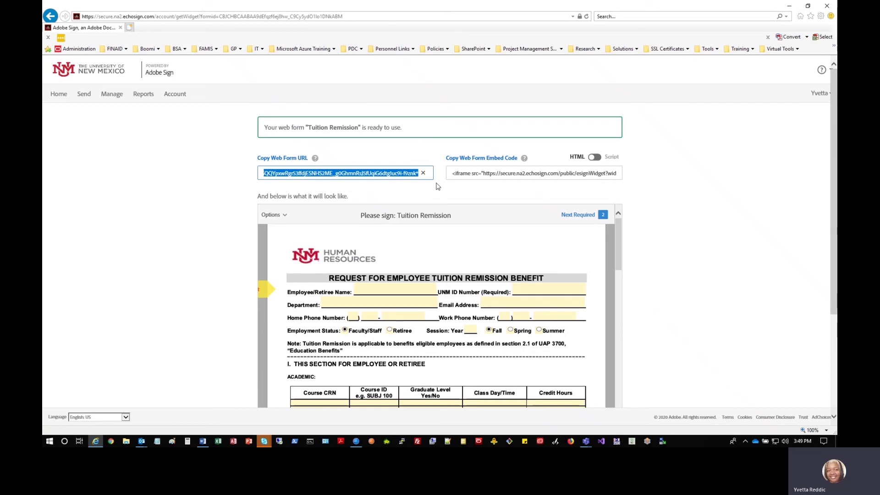
left_click(130, 28)
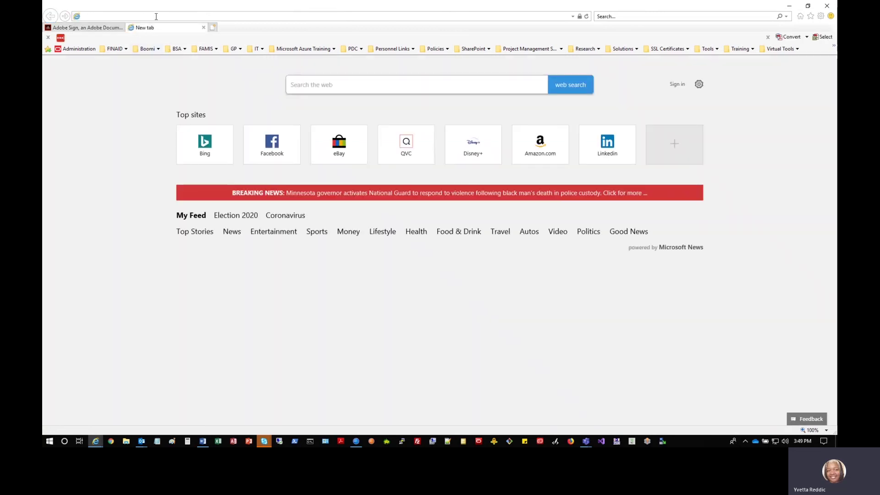
- Paste the copied web form URL into the address bar and load it
left_click(156, 16)
type("https://secure.na2.echosign.com/public/esignWidget?wid=CBFCIBAA3AAABLblqZhARE2bOn5j3SQQYpxwRgr53ffdjESNHS2ME_g0GhmnRsJ5fUqiG6dtg1uc9i-f9znk*")
key("Return")
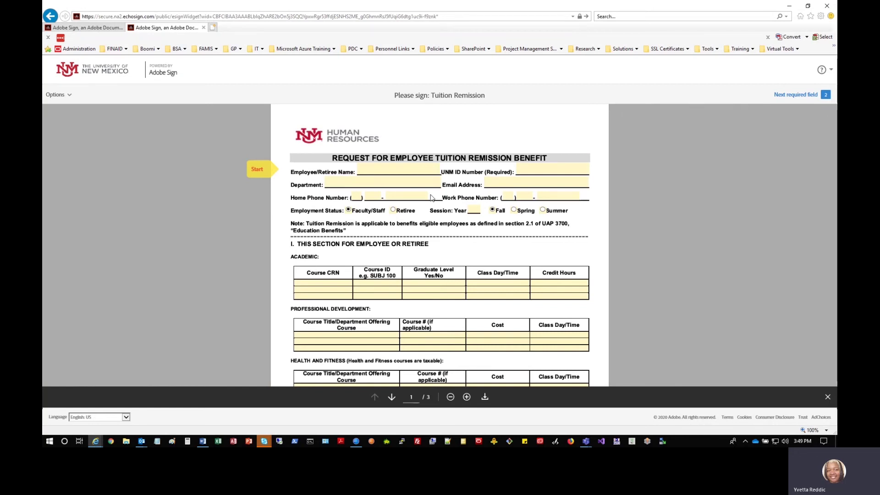
- Enter the employee's name in Employee/Retiree Name and scroll through the form
left_click(386, 172)
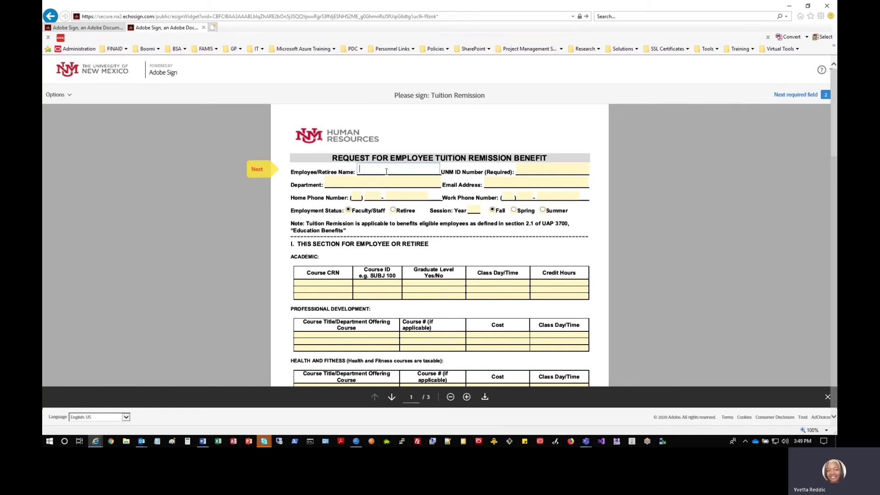
type("Yvet")
type("ta")
left_click(404, 184)
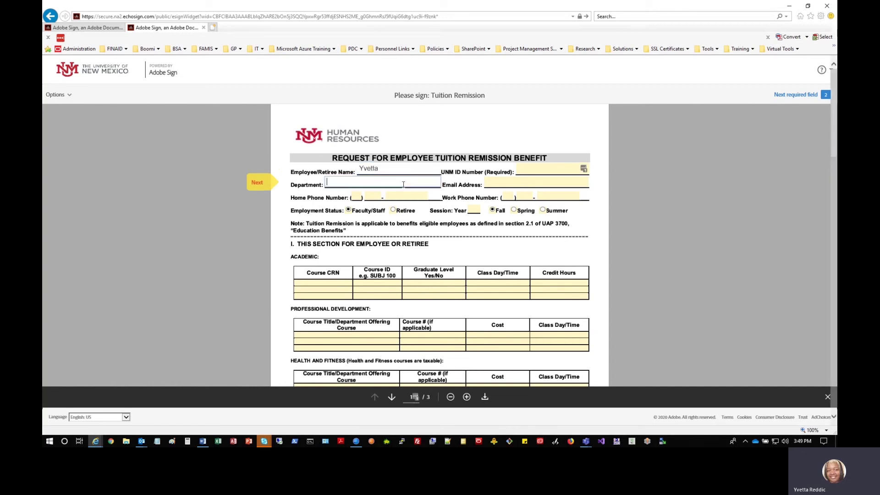
scroll(496, 266, "down", 1)
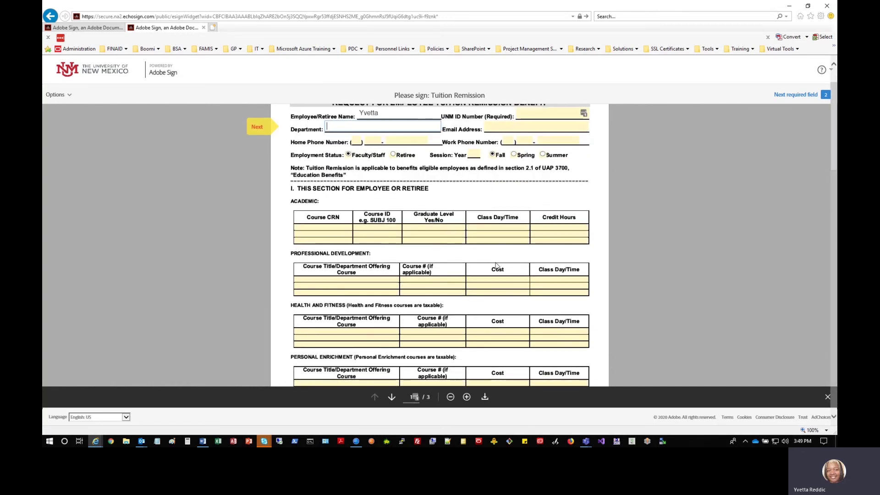
scroll(496, 265, "down", 5)
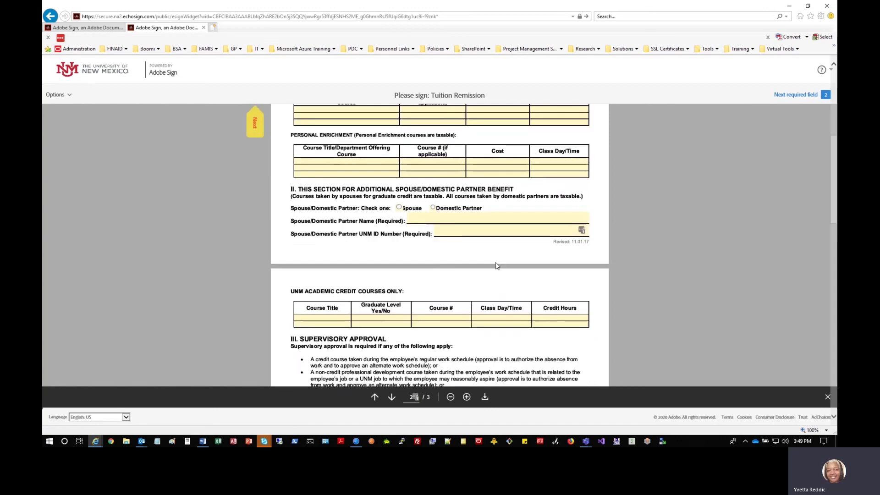
scroll(496, 266, "down", 2)
scroll(496, 266, "down", 7)
scroll(497, 266, "up", 4)
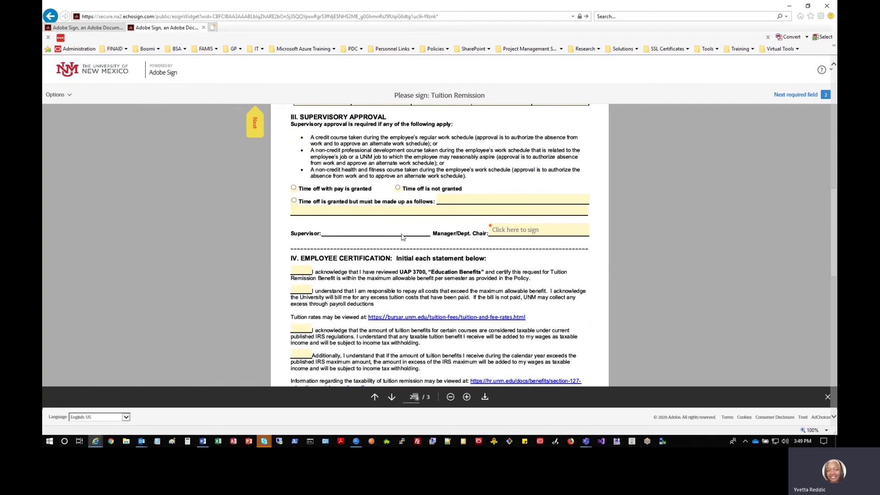
- Apply the typed signature on the Employee signature line
scroll(433, 236, "down", 1)
scroll(433, 236, "down", 4)
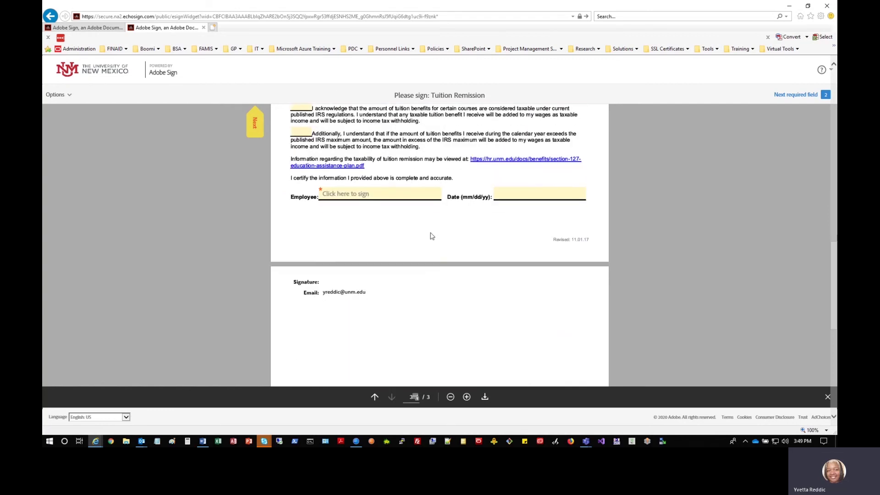
left_click(372, 197)
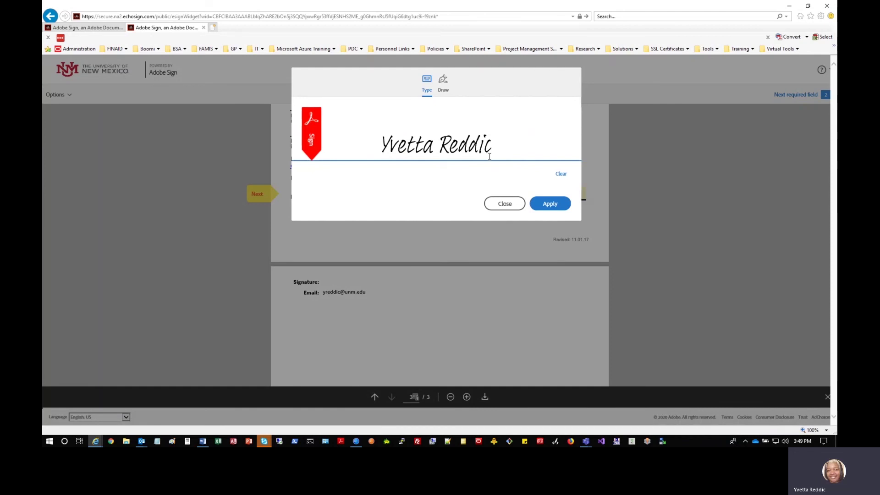
left_click(554, 205)
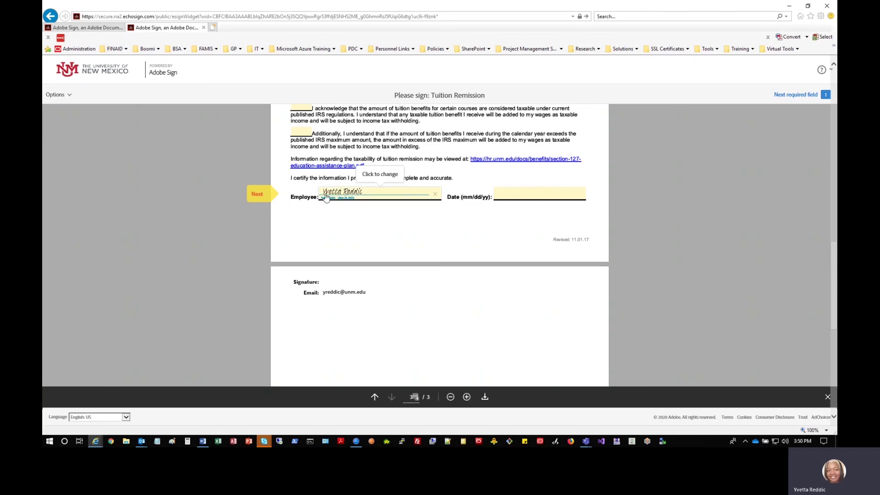
- Jump to the next required field and sign the Manager/Dept. Chair line
scroll(458, 243, "down", 3)
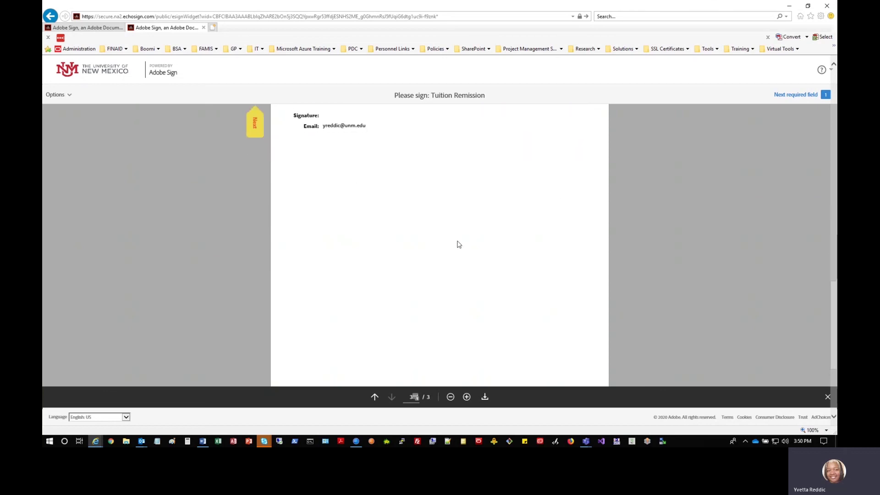
scroll(459, 244, "up", 5)
scroll(458, 244, "up", 3)
scroll(456, 244, "down", 5)
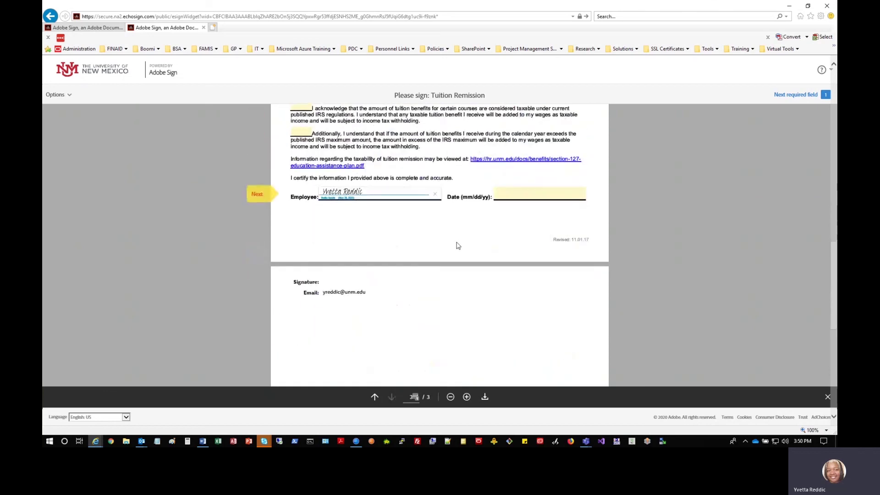
left_click(272, 197)
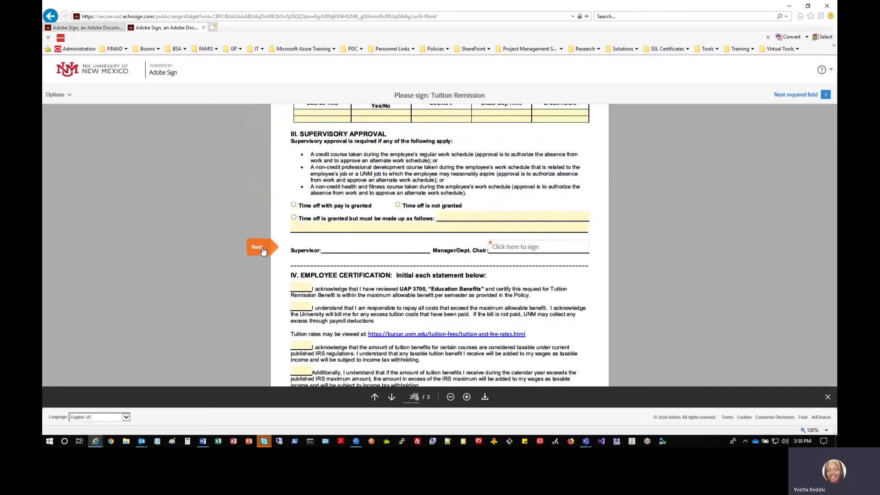
left_click(515, 247)
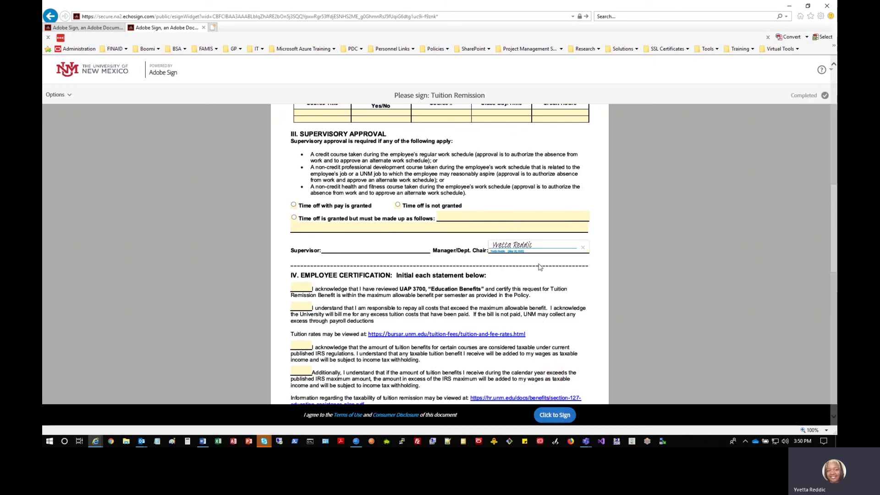
- Submit the signature with the signer's email, then open the confirmation e-mail in Outlook
left_click(556, 415)
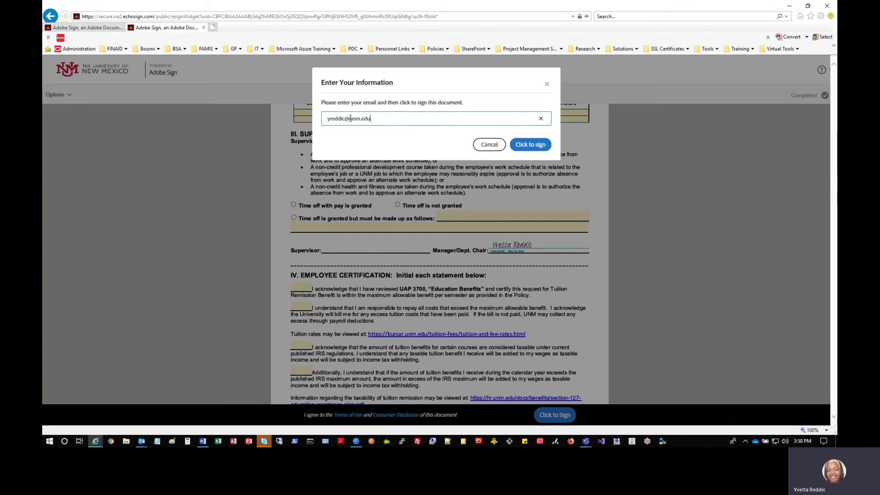
left_click(528, 145)
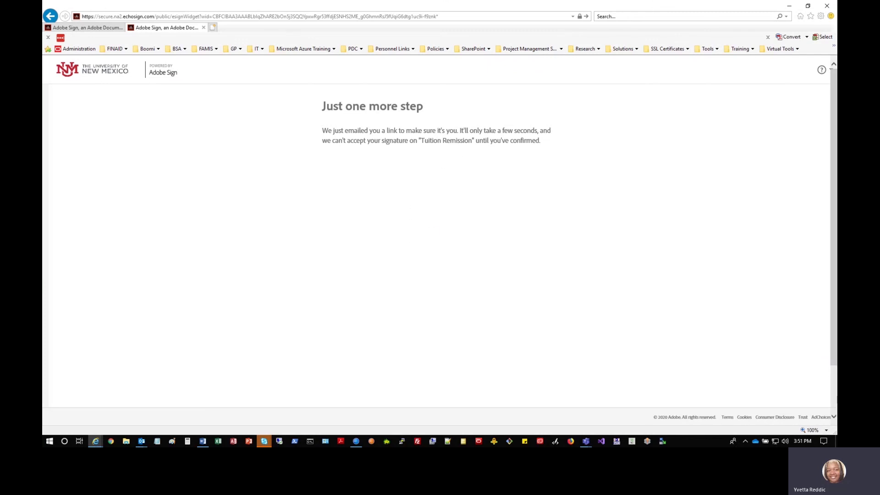
key("alt+Tab")
key("Return")
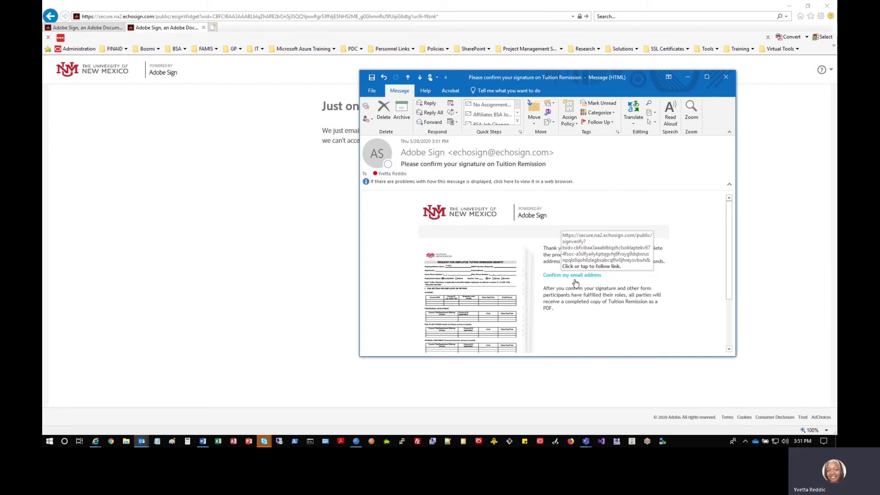
- Confirm the email address, dismiss the Cherwell notice, then open and close the signature request e-mail
left_click(574, 281)
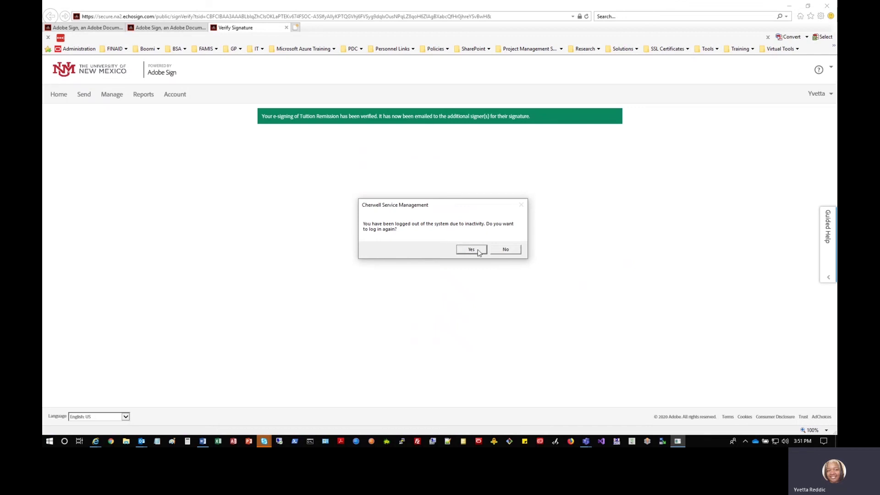
left_click(504, 250)
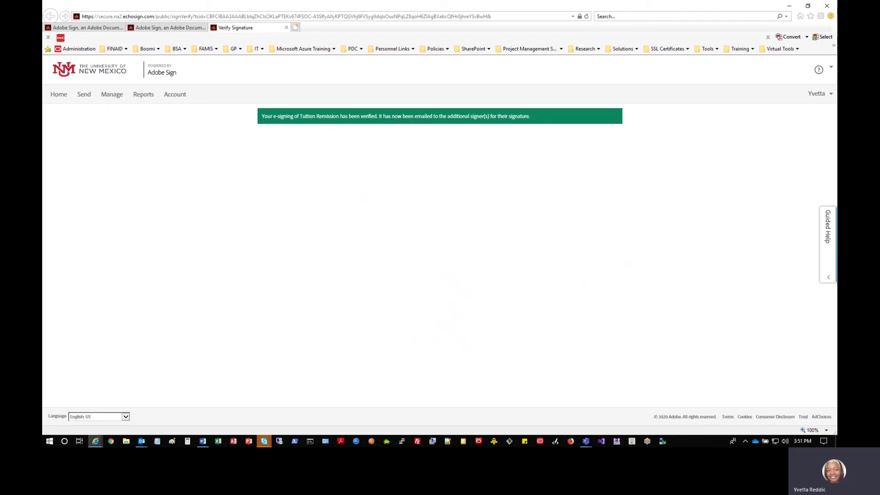
key("alt+Tab")
key("Return")
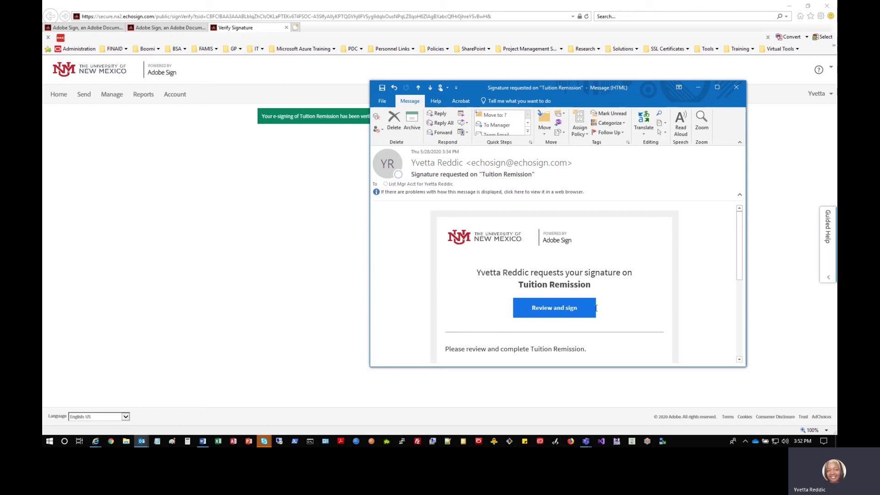
left_click(736, 88)
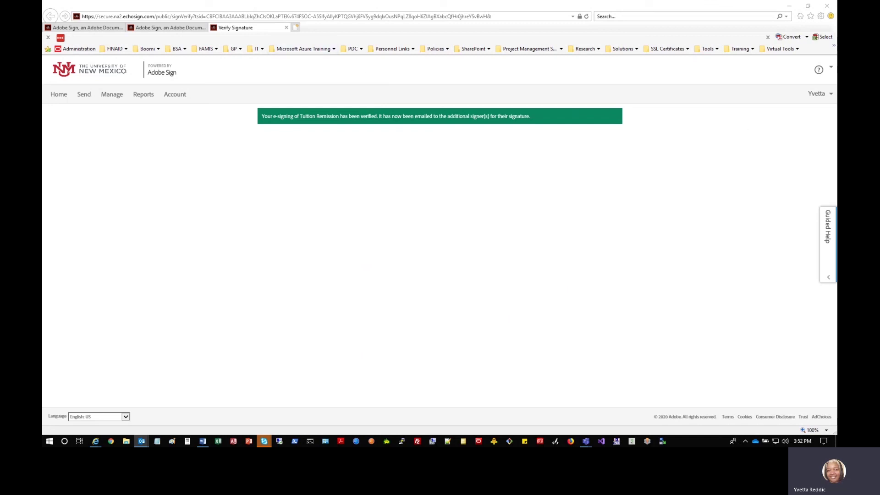
- Show the Manage page and scroll down to Tuition Remission among the 10 web forms
left_click(112, 96)
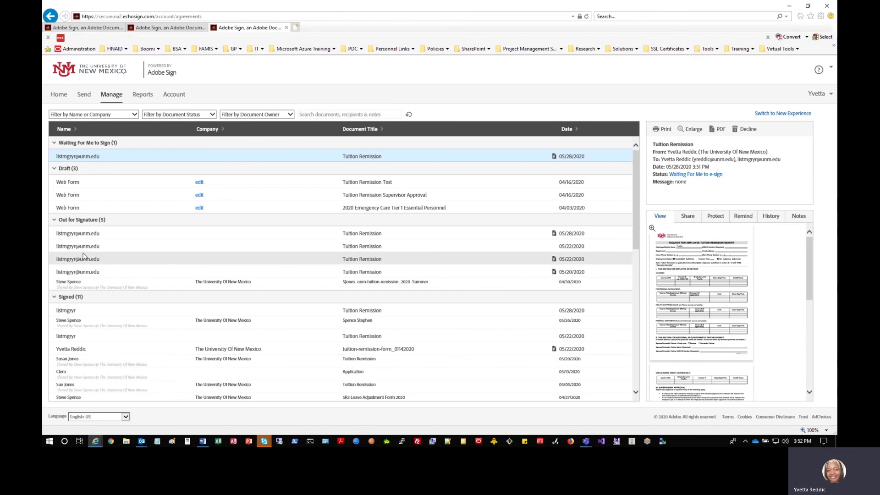
scroll(222, 243, "down", 3)
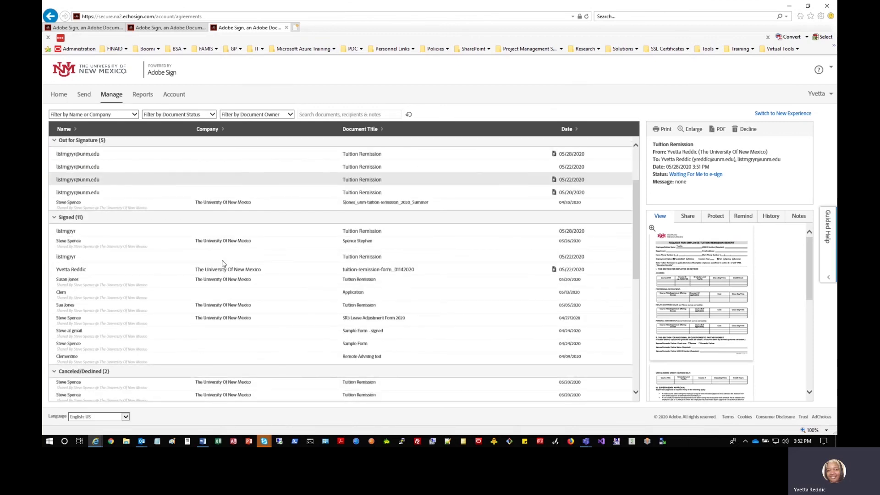
scroll(222, 263, "down", 6)
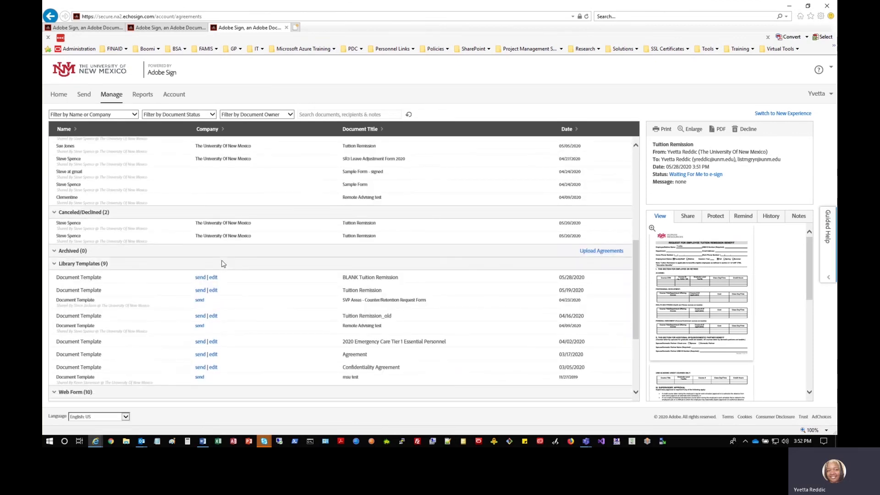
scroll(164, 272, "down", 5)
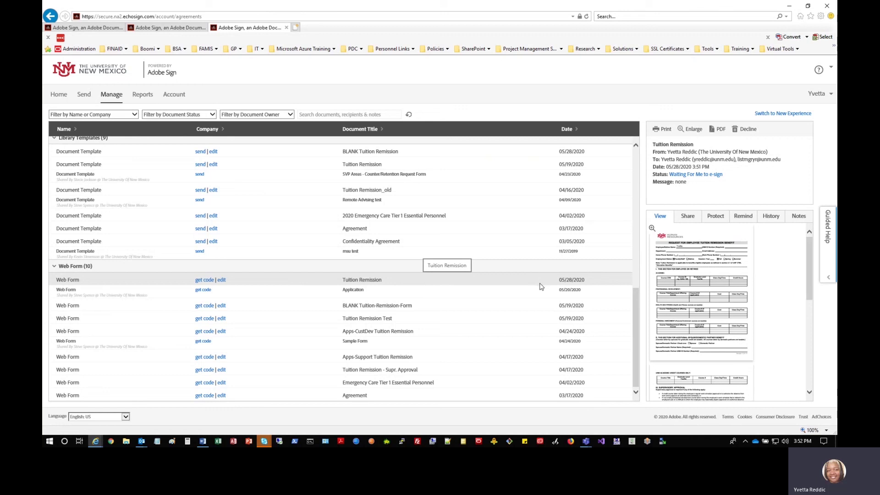
- Select the Tuition Remission web form entry and view its Remind options
left_click(610, 274)
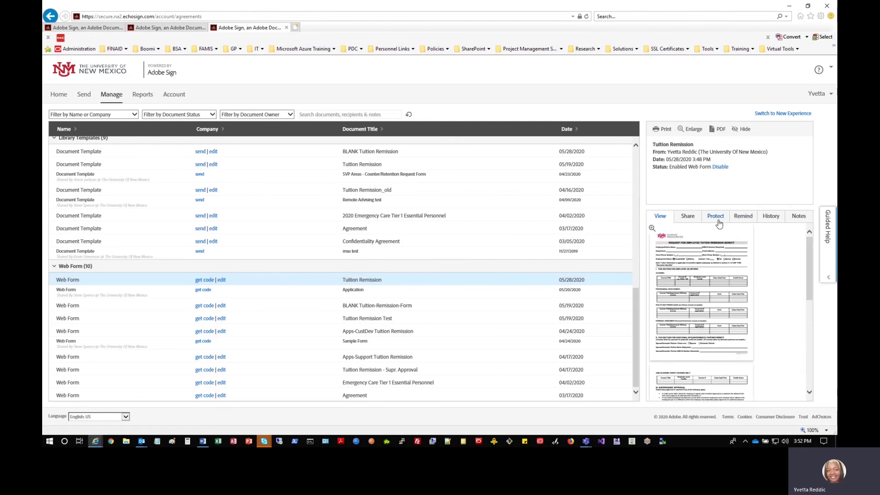
left_click(743, 218)
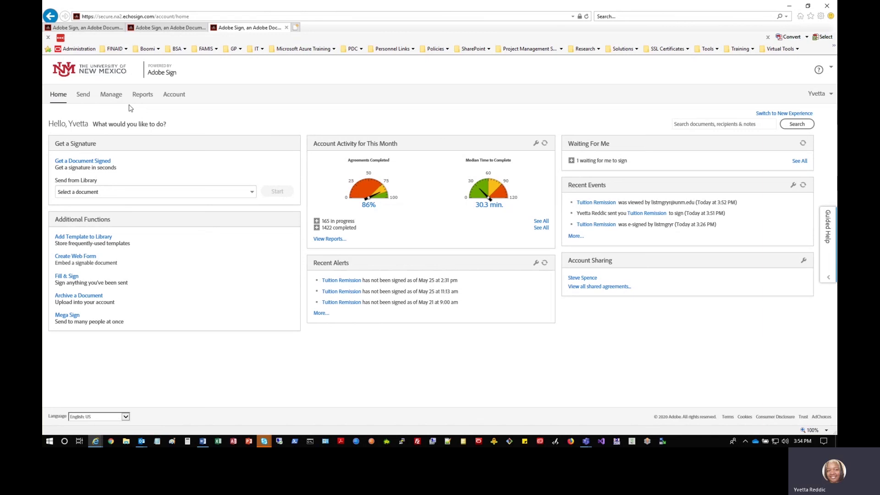
- Reopen Manage and scroll past 9 library templates to Tuition Remission, dated 05/28/2020
left_click(111, 95)
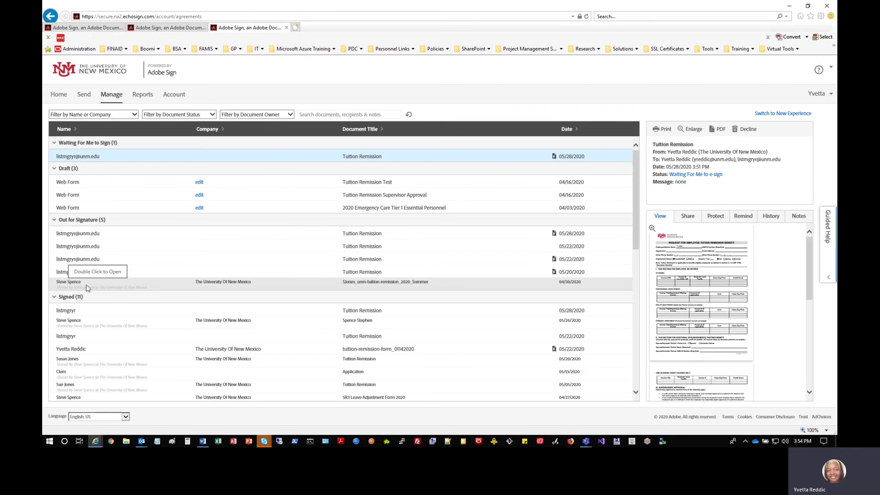
scroll(170, 288, "down", 1)
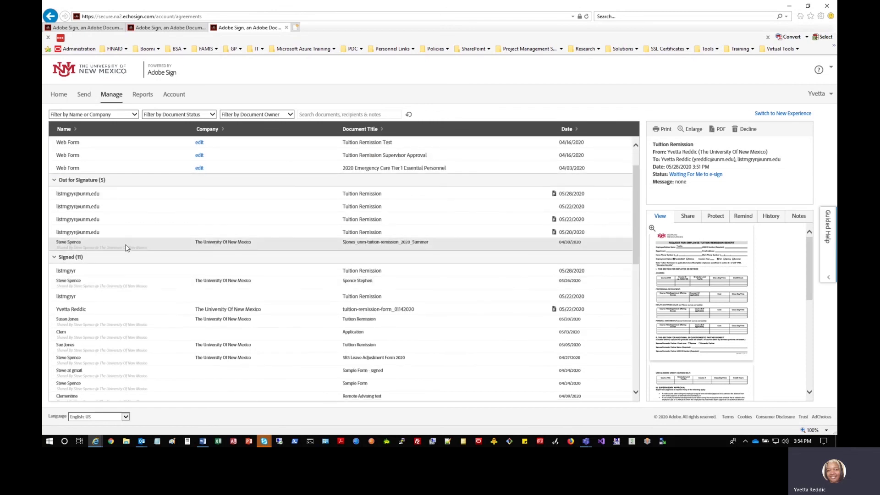
scroll(142, 251, "down", 1)
scroll(142, 251, "down", 1)
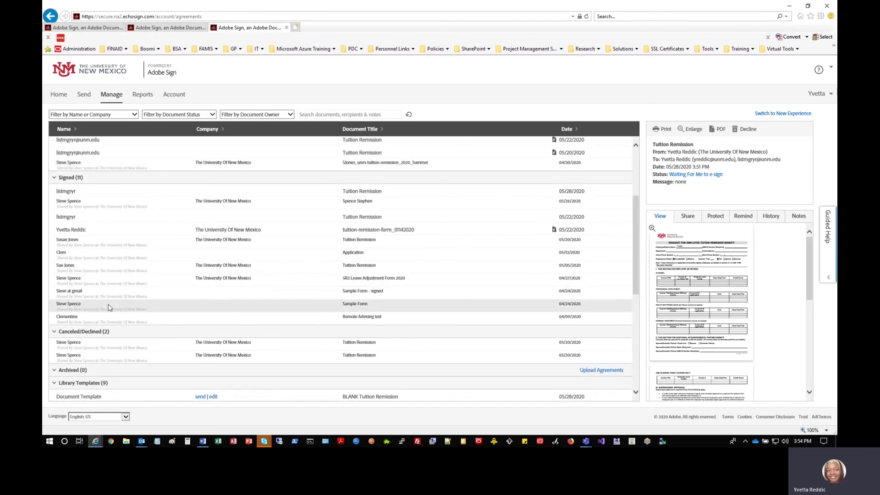
scroll(110, 308, "down", 3)
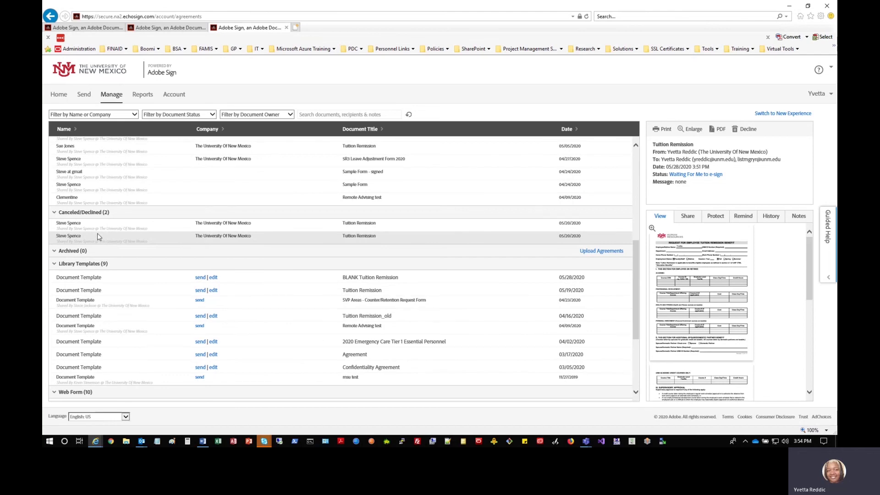
scroll(100, 294, "down", 2)
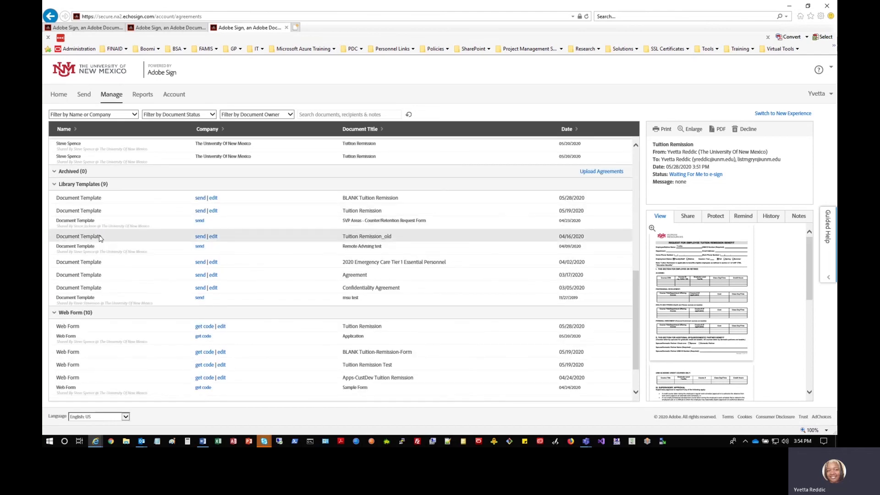
scroll(139, 257, "down", 1)
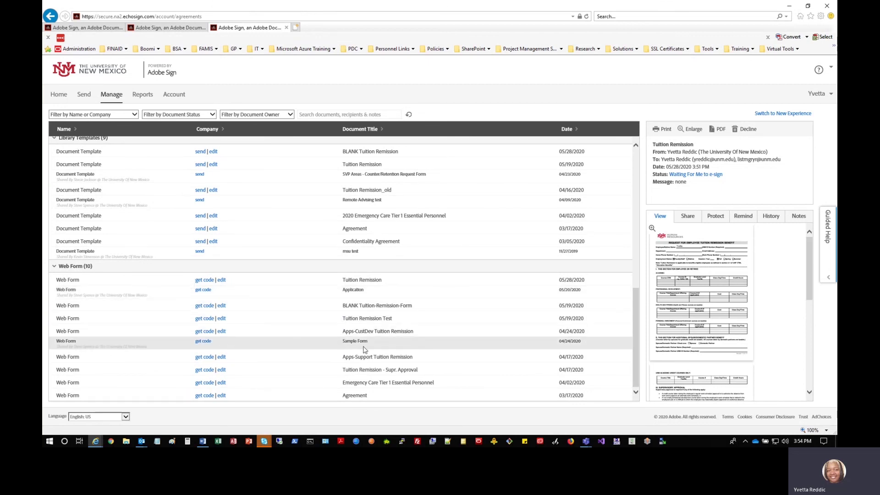
- Return to the Home dashboard showing 1 agreement to sign and Tuition Remission events
left_click(61, 96)
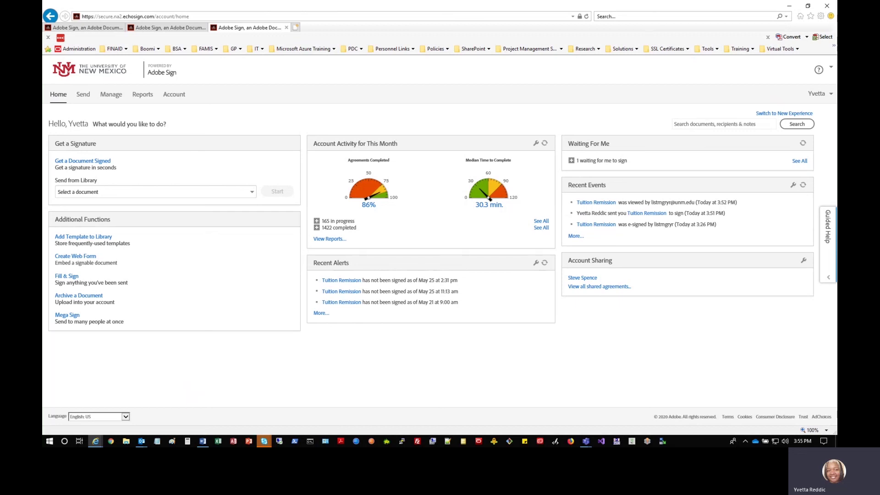
left_click(586, 441)
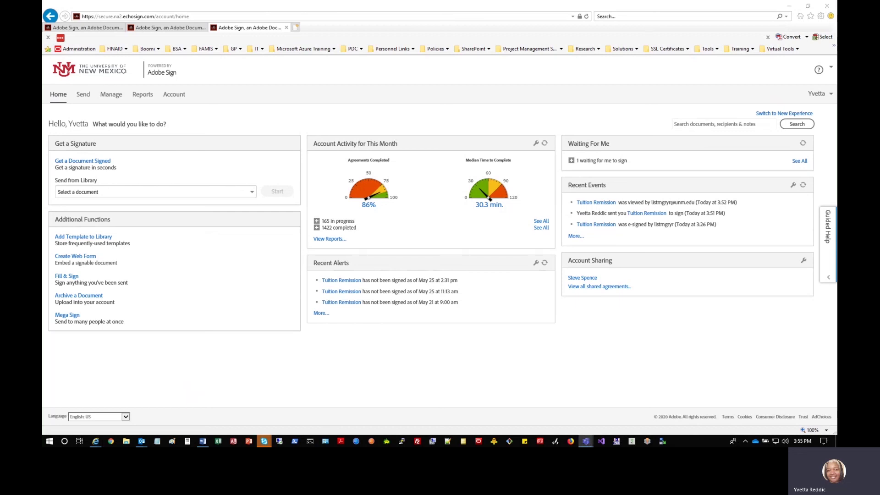